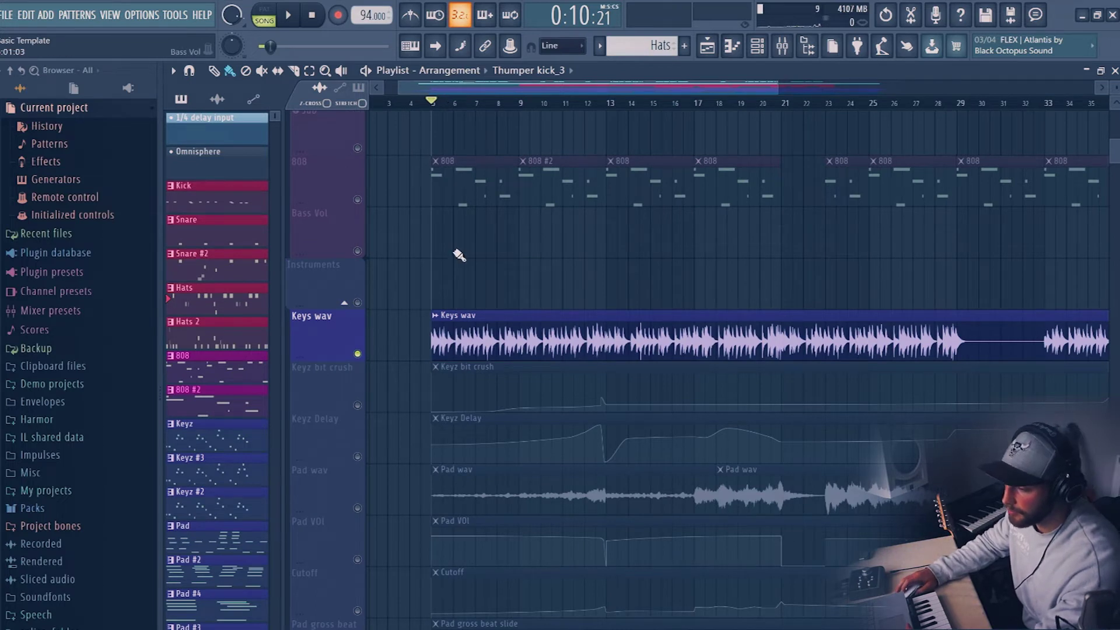
Step: Unmute the Keyz bit crush automation track and play the soloed keys from bar 5 and from bar 13
scroll(457, 253, "down", 3)
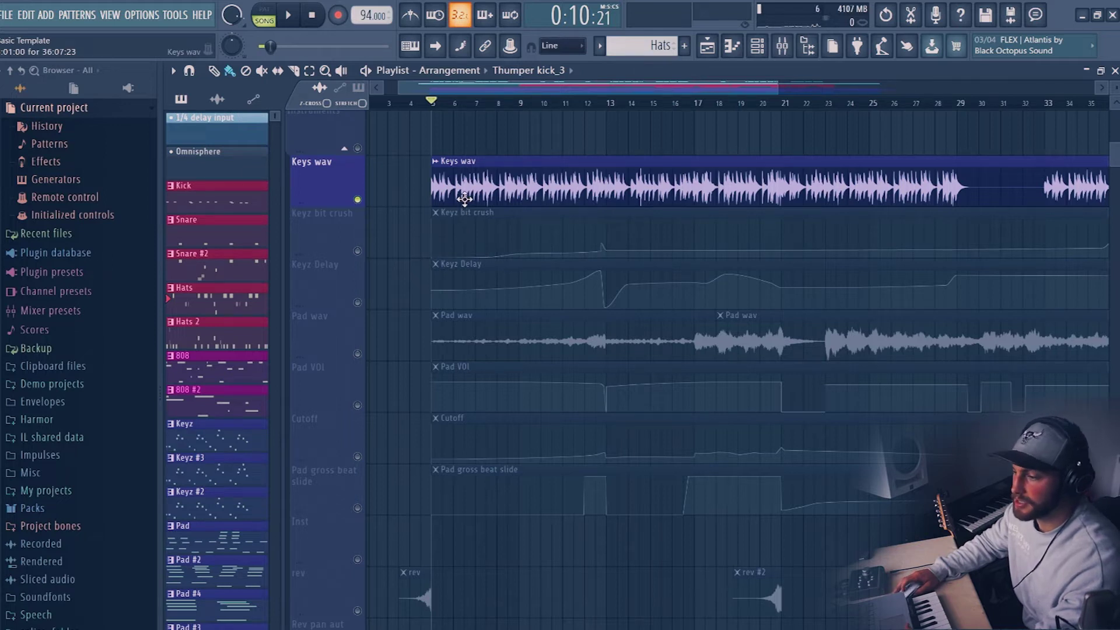
scroll(432, 246, "down", 2)
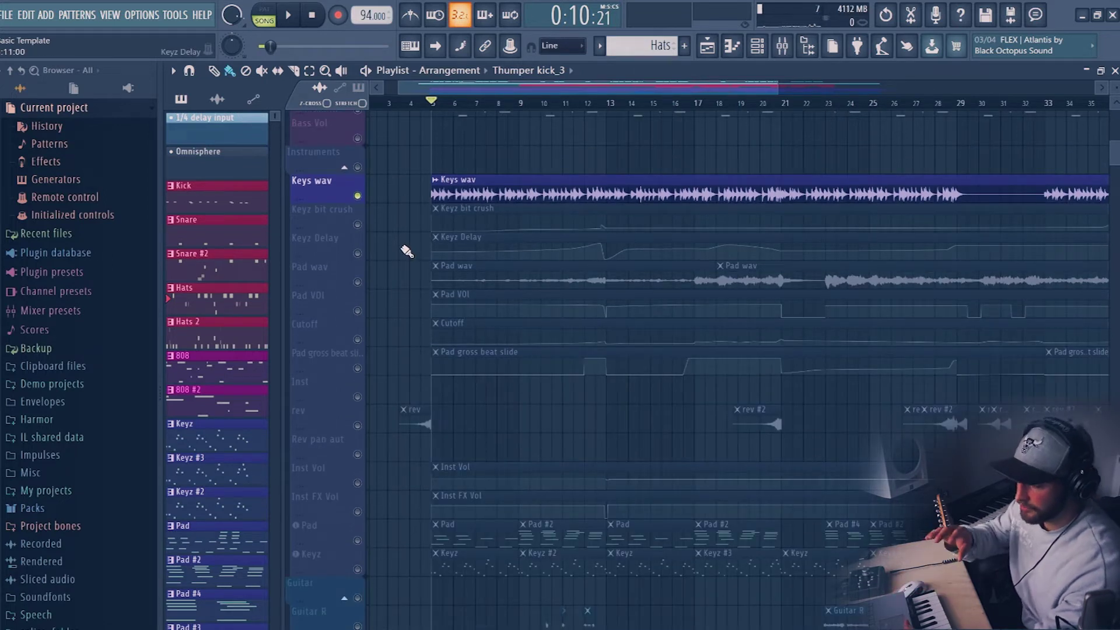
left_click(358, 225)
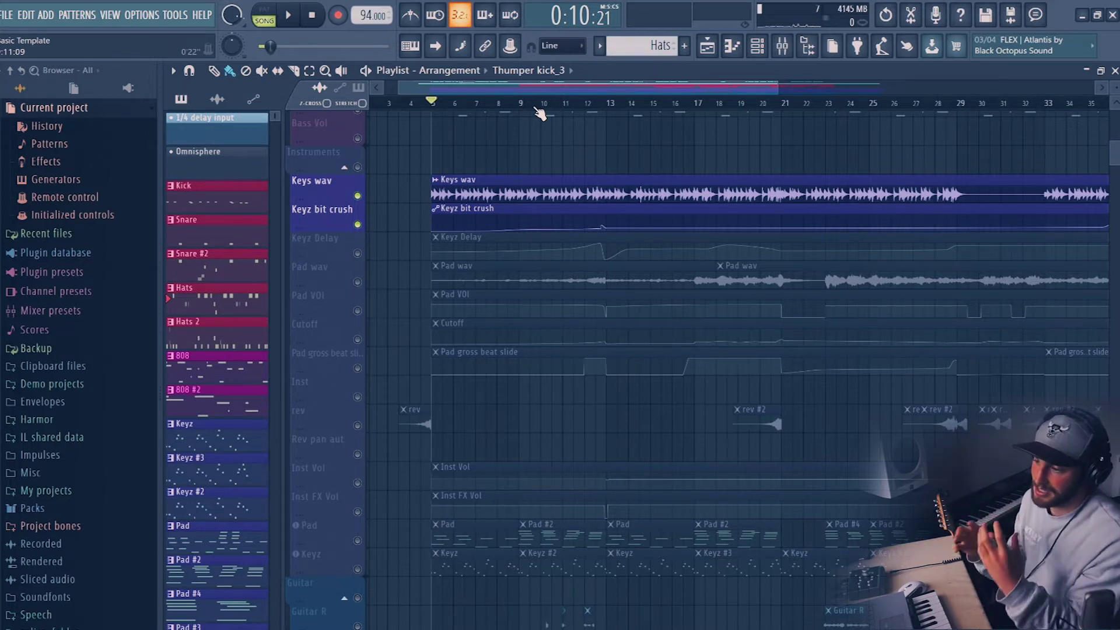
key("space")
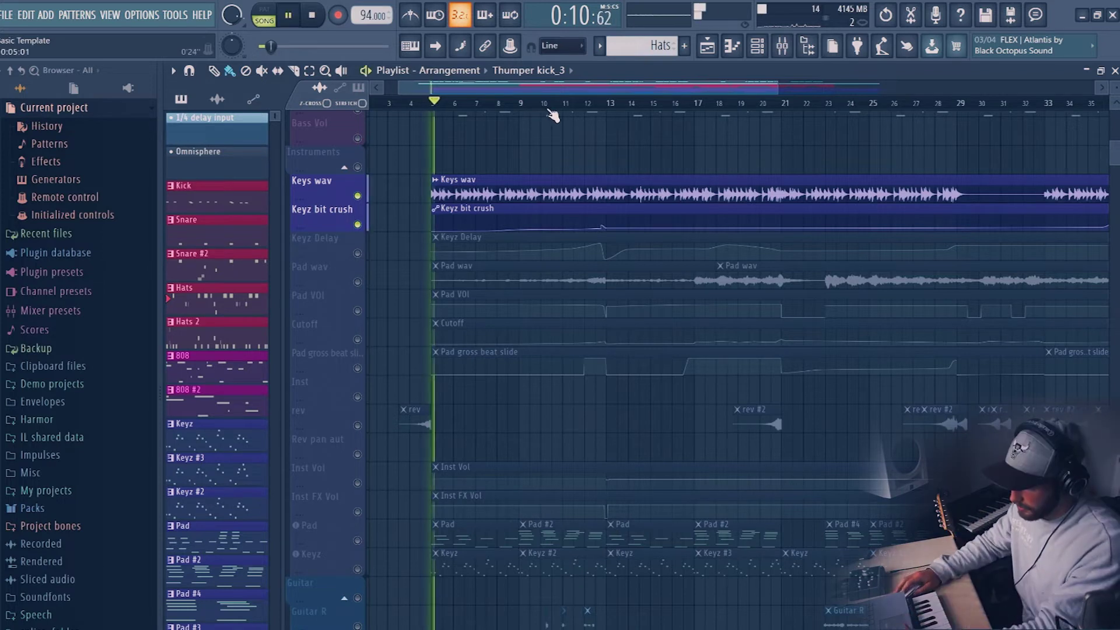
left_click(604, 111)
key("space")
scroll(603, 111, "up", 4)
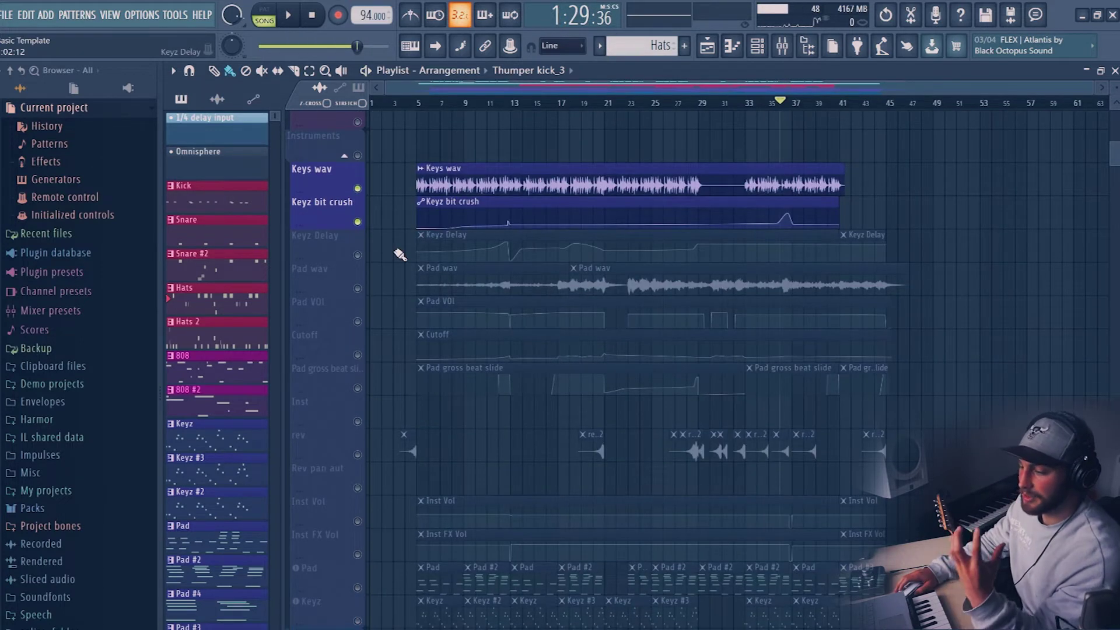
Step: Solo the Keyz pattern track and open the first Keyz pattern clip at bar 5
scroll(389, 572, "down", 2)
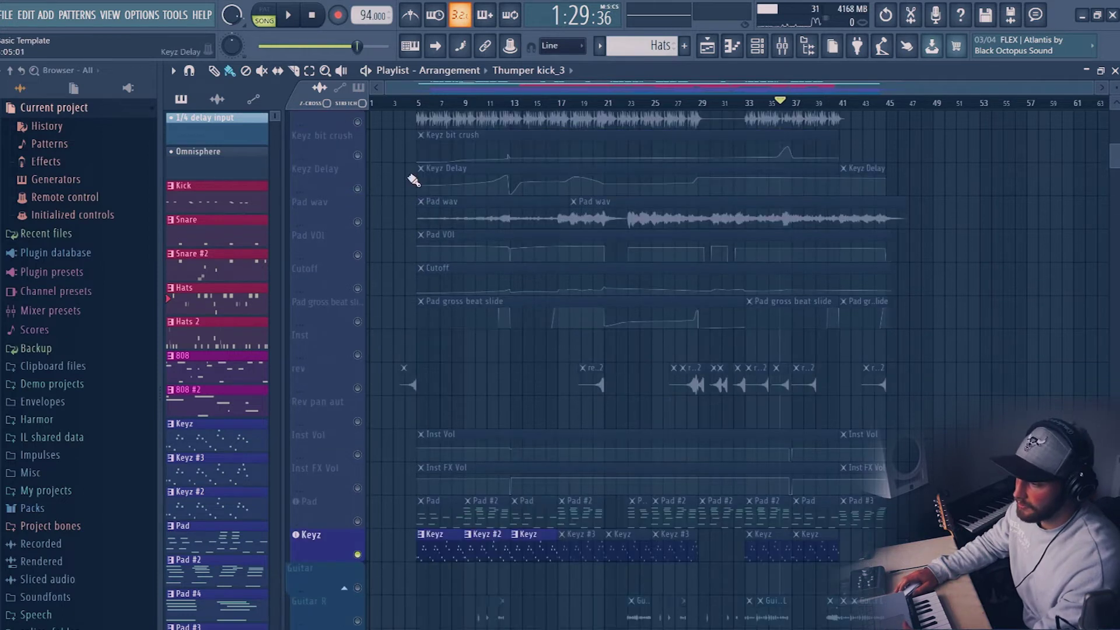
scroll(421, 112, "up", 6)
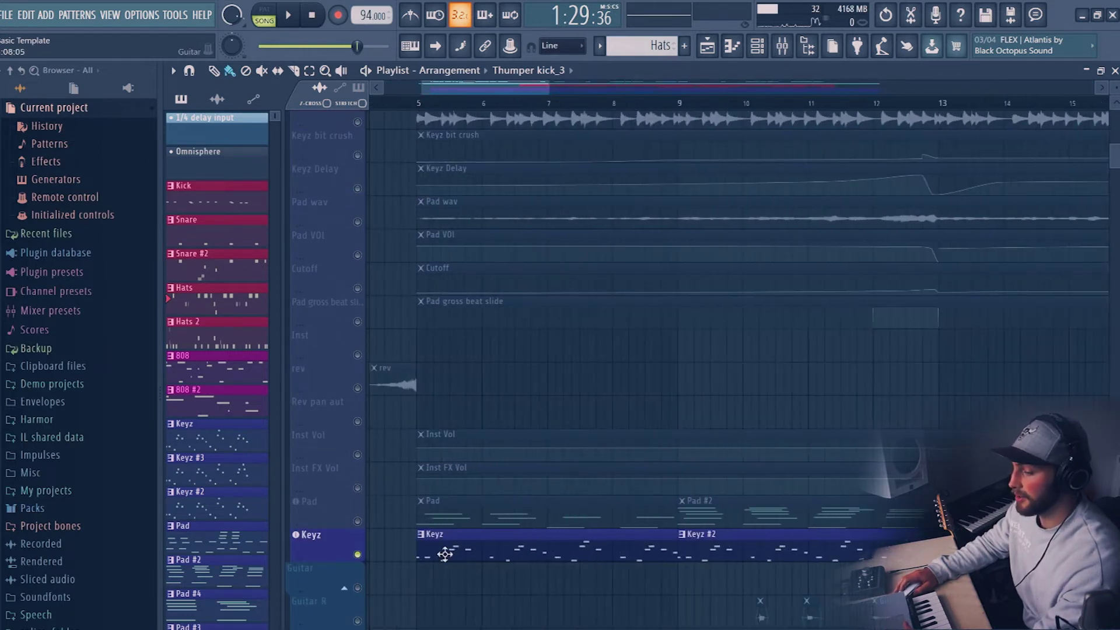
scroll(437, 452, "down", 2)
scroll(415, 461, "up", 3)
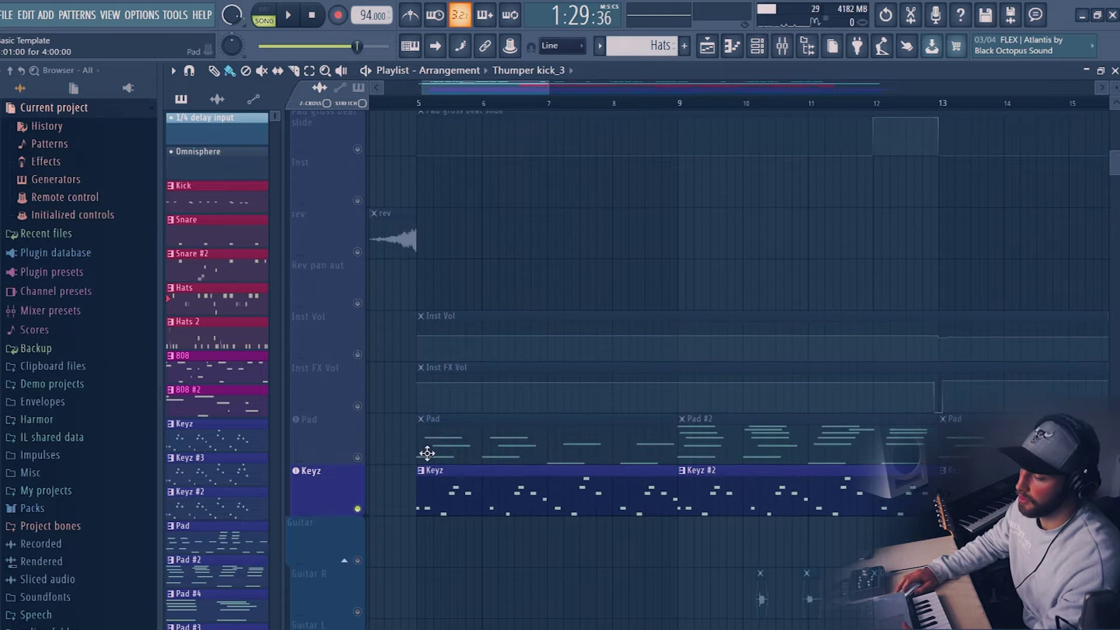
double_click(549, 490)
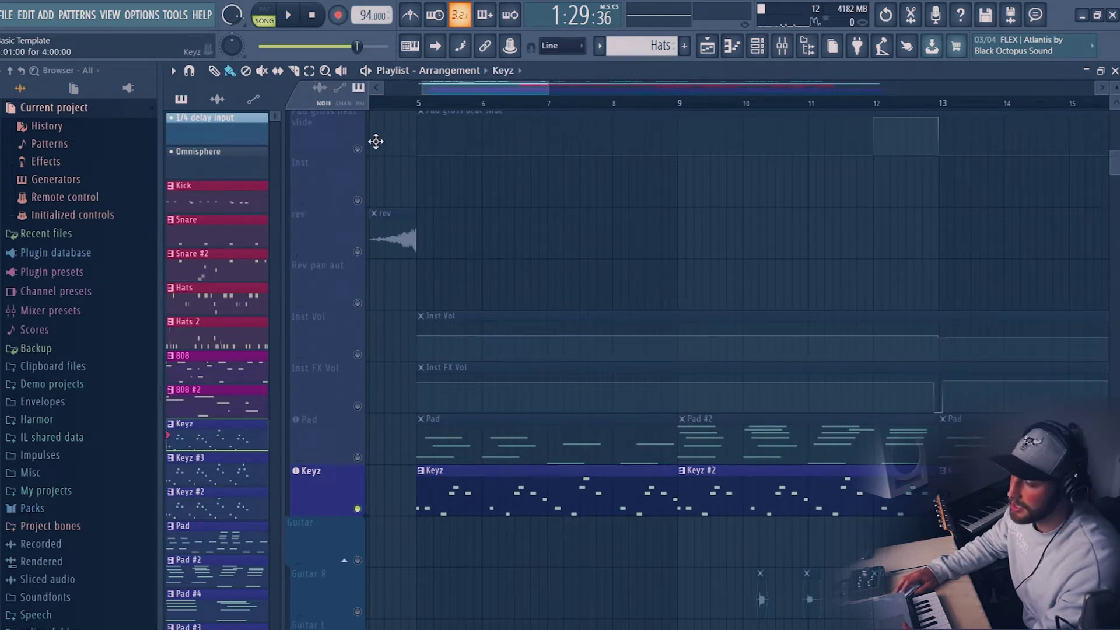
Step: Solo the Keys wav track and play it from bar 5
scroll(495, 45, "down", 2)
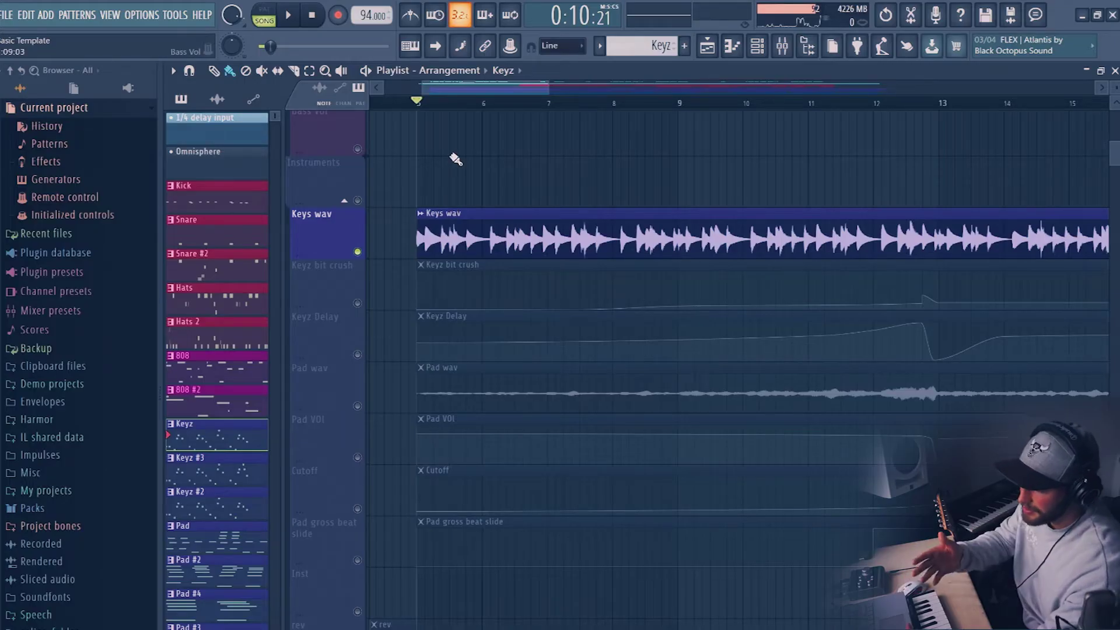
key("space")
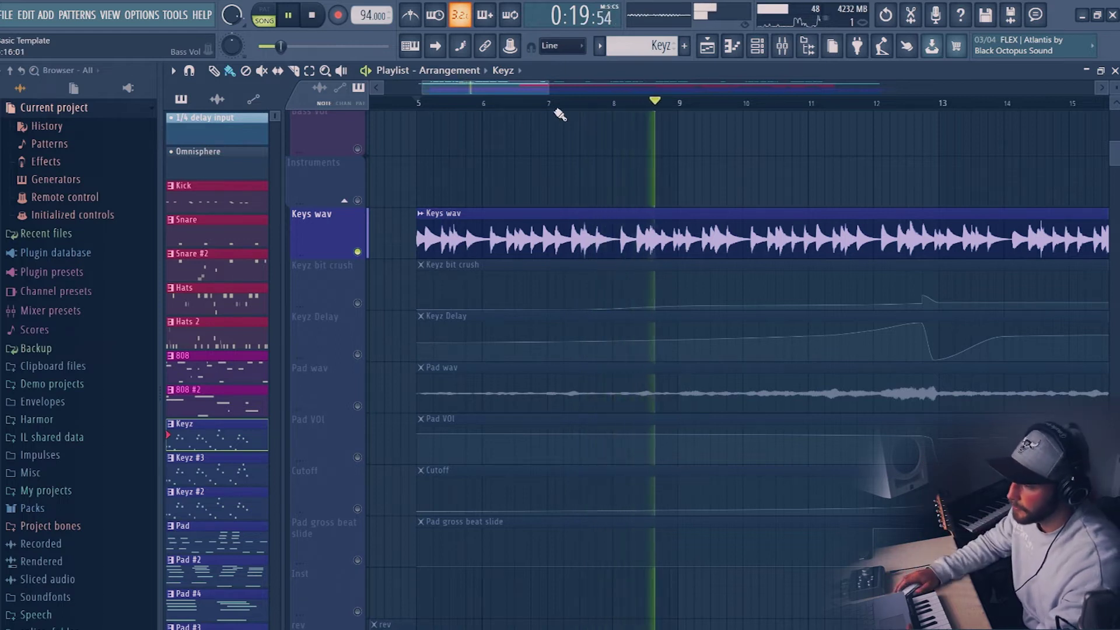
scroll(569, 106, "down", 5)
key("space")
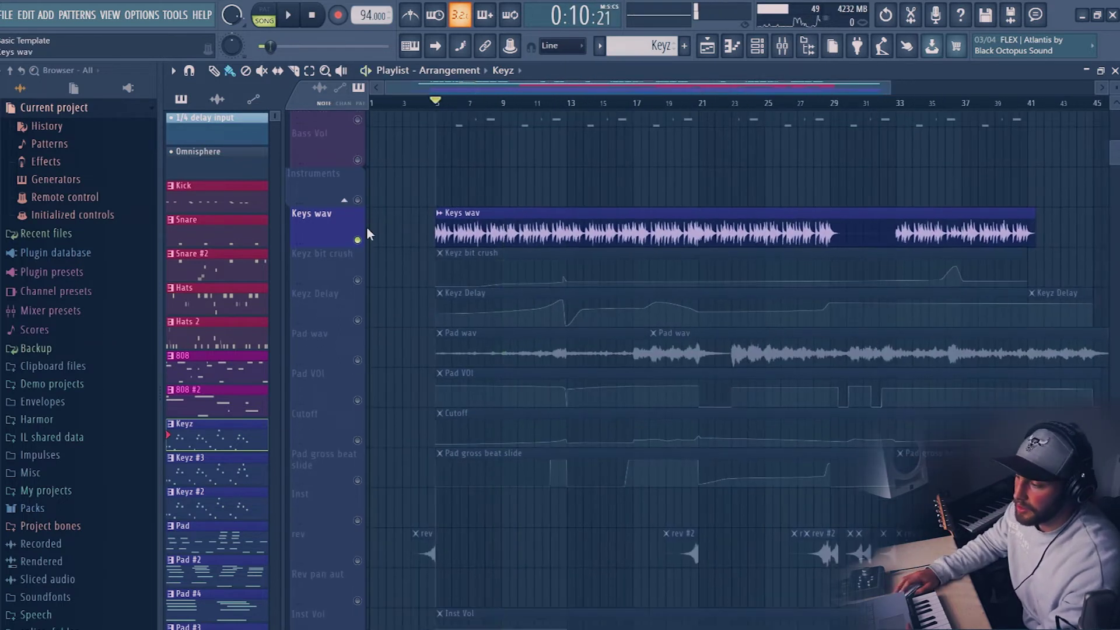
Step: Play the soloed Keys wav track from about bar 18 and stop playback
left_click(570, 102)
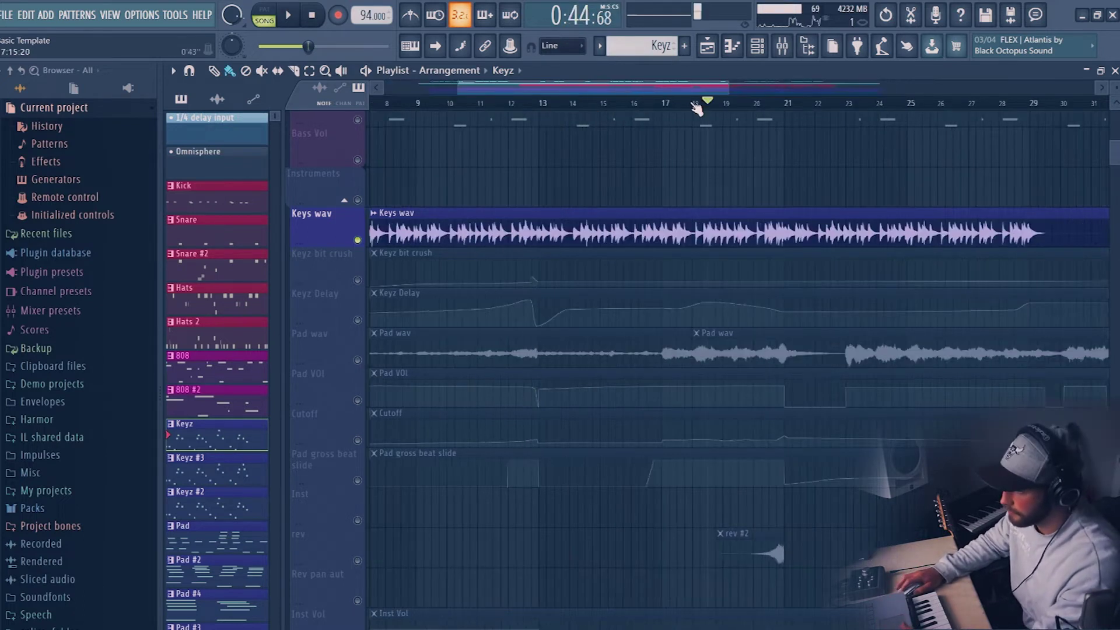
left_click(698, 105)
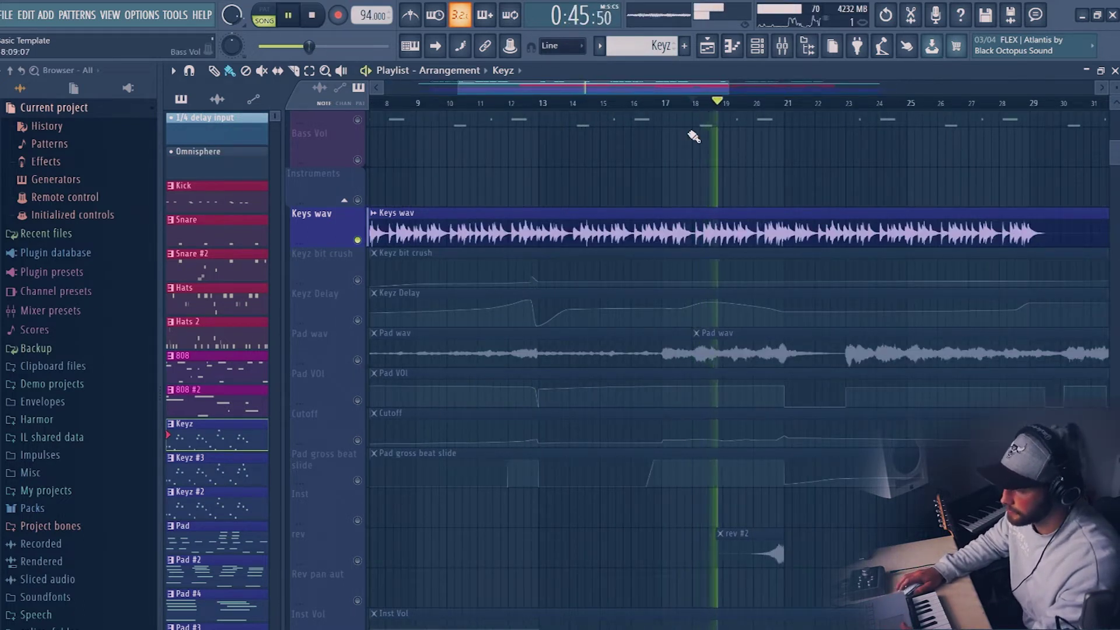
scroll(740, 102, "down", 1)
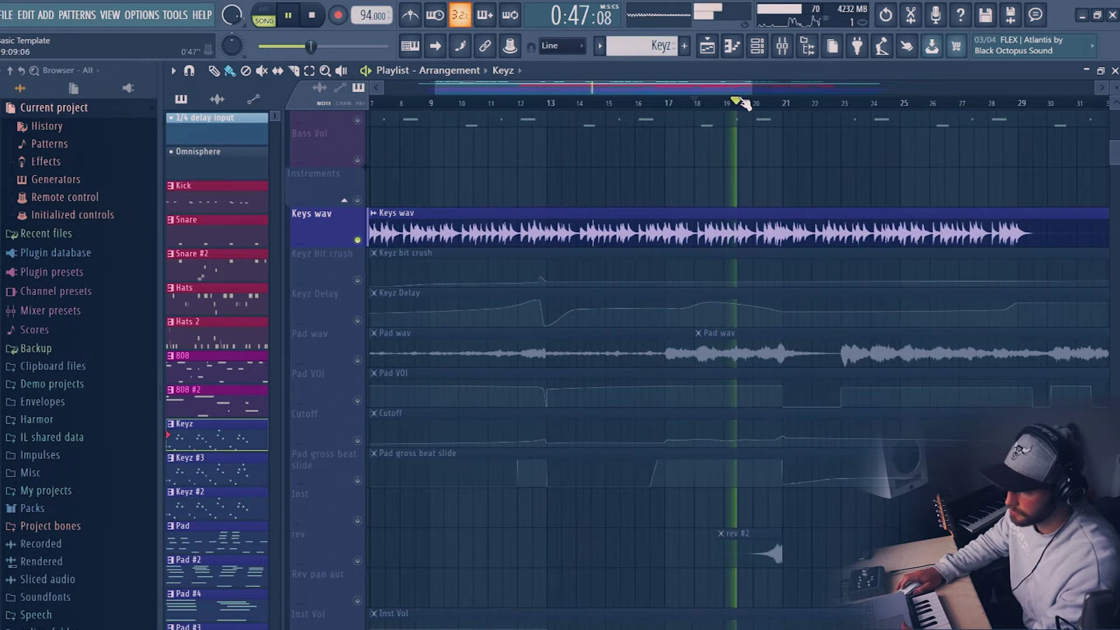
scroll(745, 104, "down", 3)
scroll(694, 211, "down", 2)
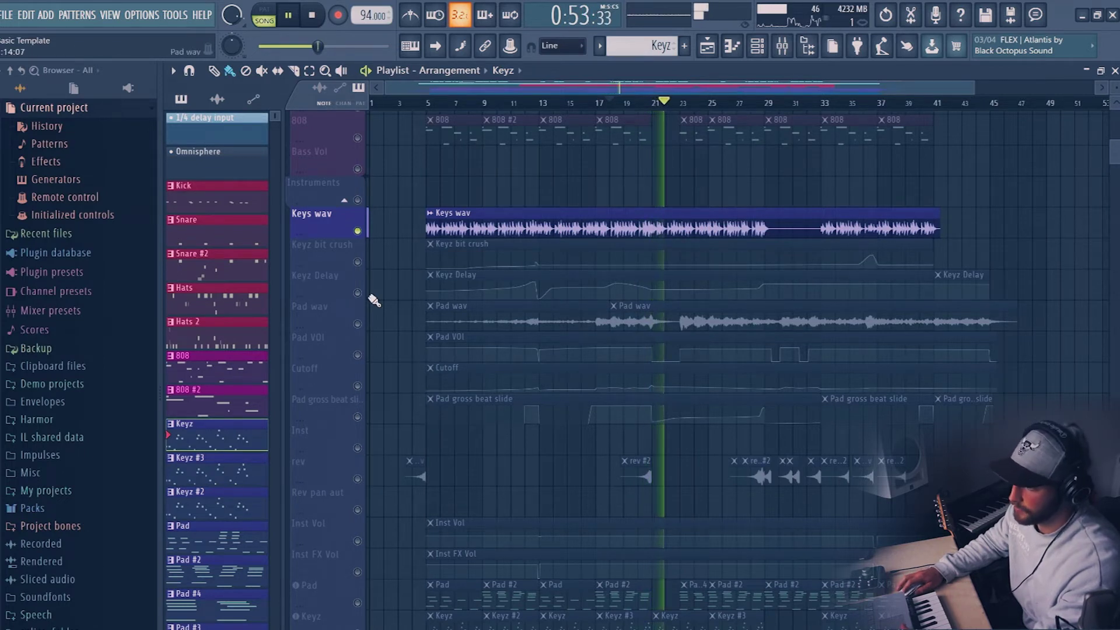
key("space")
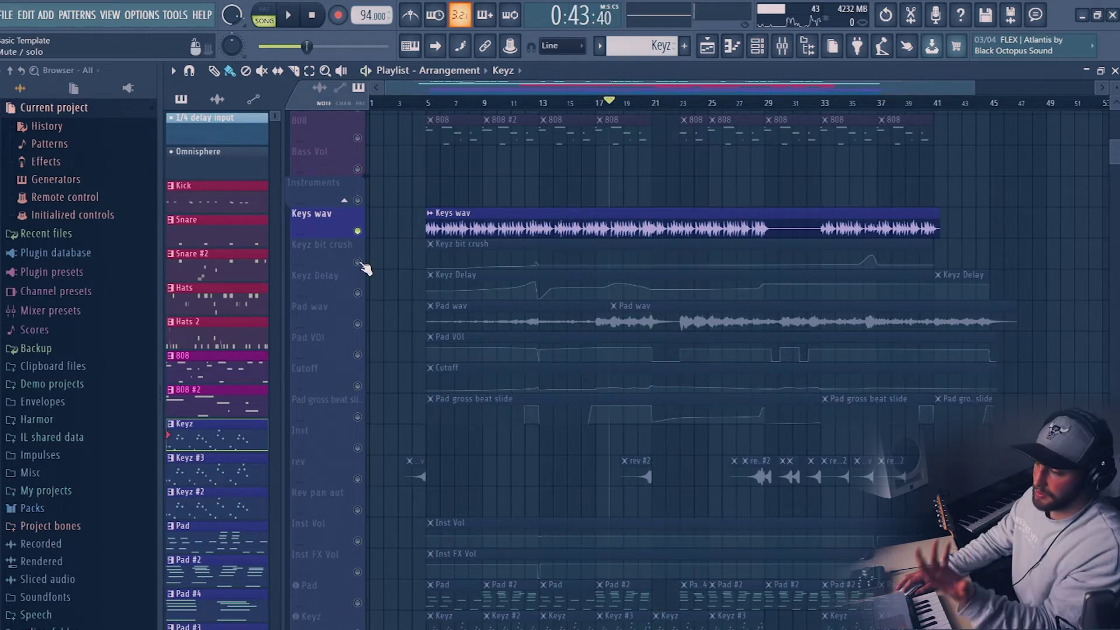
Step: Unmute the Keyz bit crush, Keyz Delay, Pad wav and Pad VOl tracks alongside Keys wav
left_click(358, 262)
left_click(358, 293)
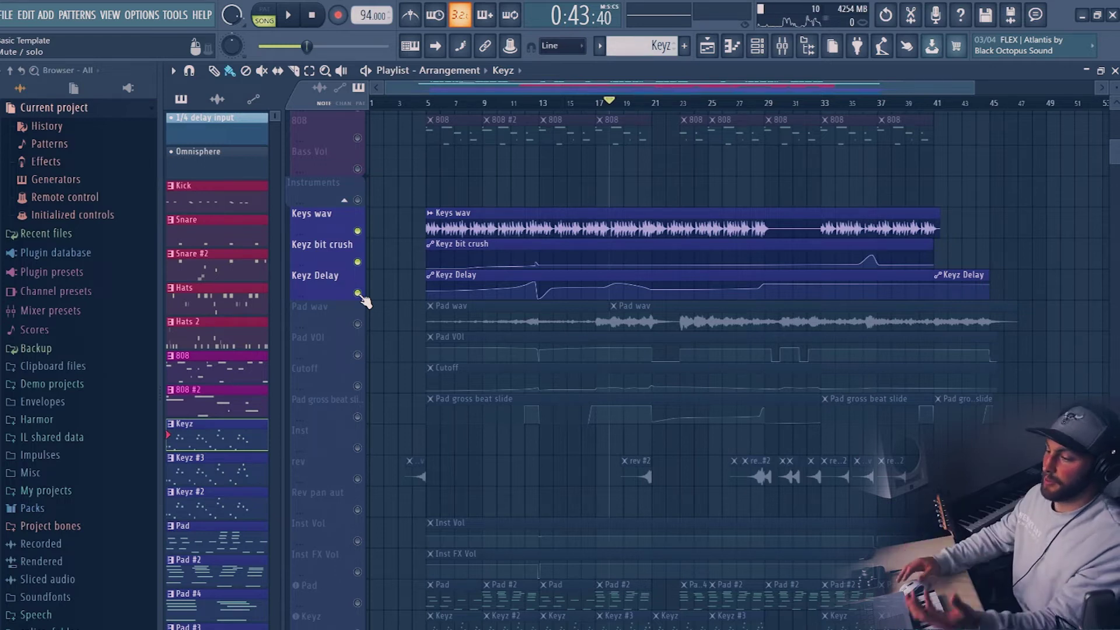
left_click(358, 324)
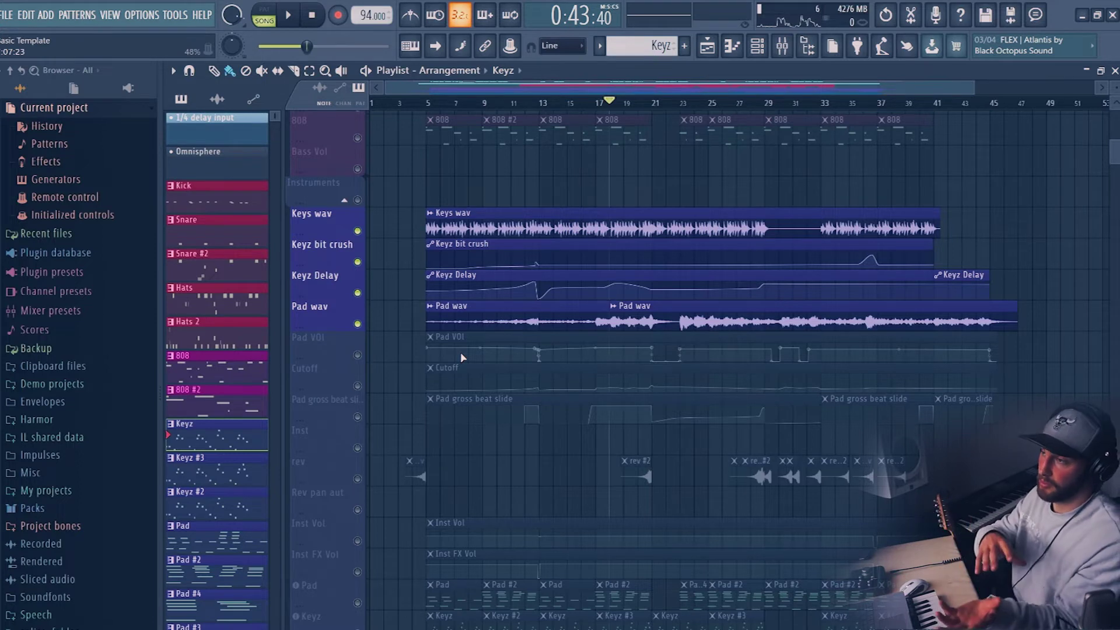
left_click(358, 355)
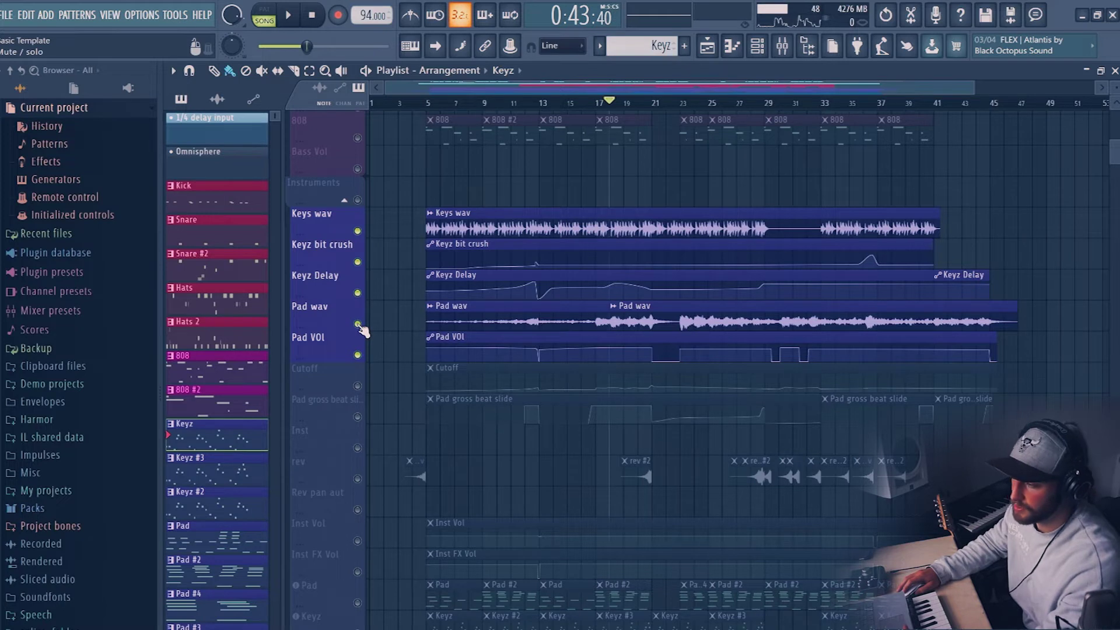
Step: Solo the Pad wav track together with its Pad VOl automation and place the playhead at bar 5
right_click(358, 324)
left_click(428, 103)
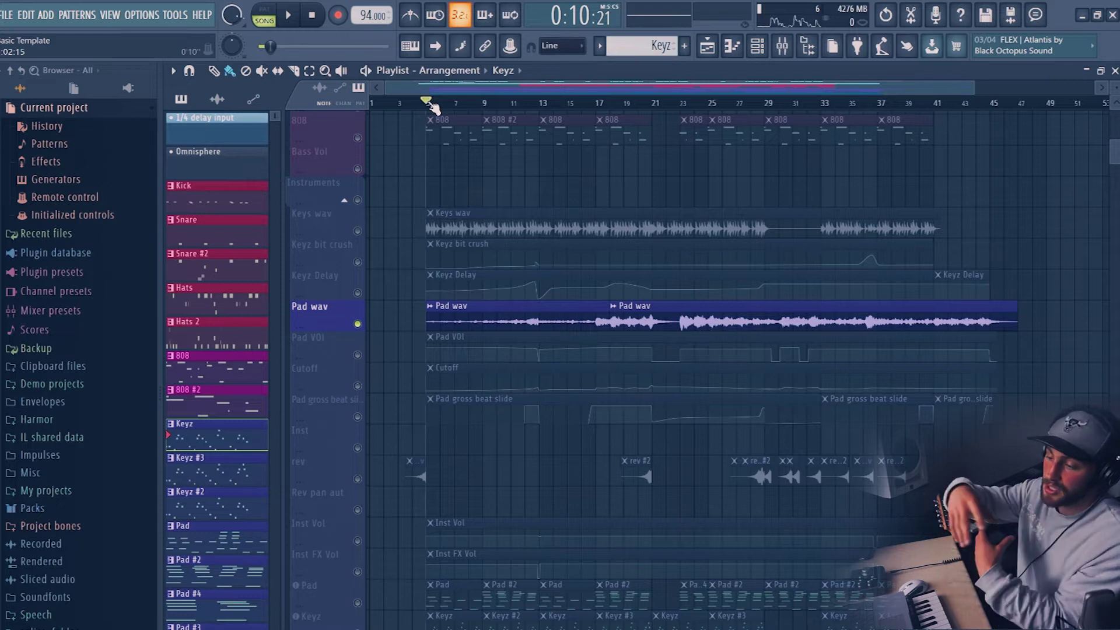
left_click(358, 352)
Step: Play the soloed pad with its volume automation from bar 5 and stop playback
key("space")
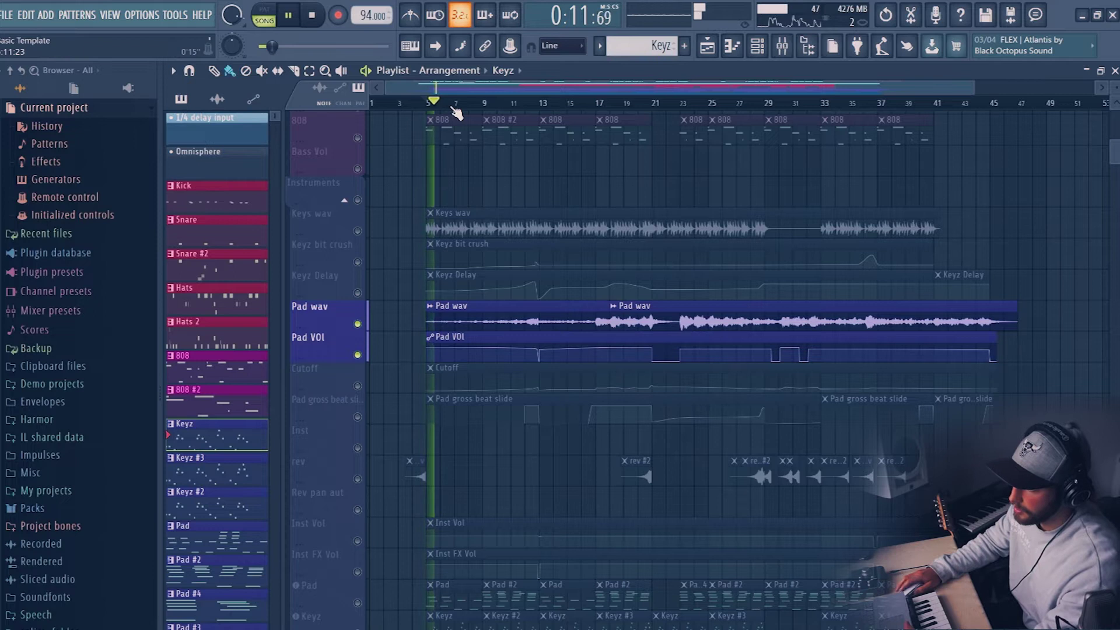
scroll(457, 112, "up", 5)
scroll(457, 112, "up", 2)
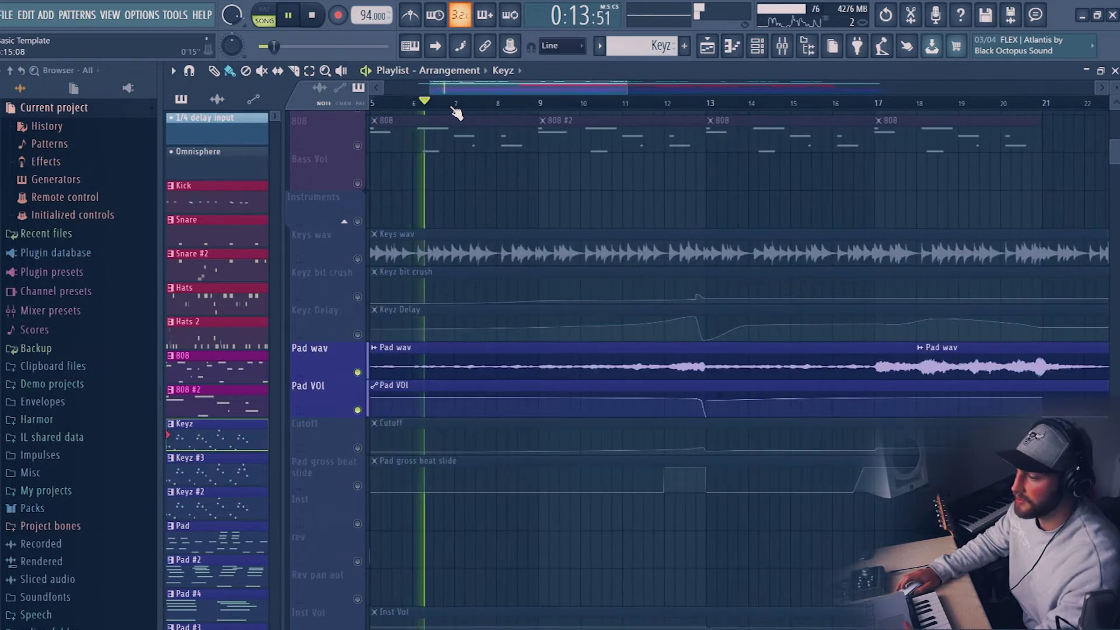
scroll(457, 112, "down", 7)
key("space")
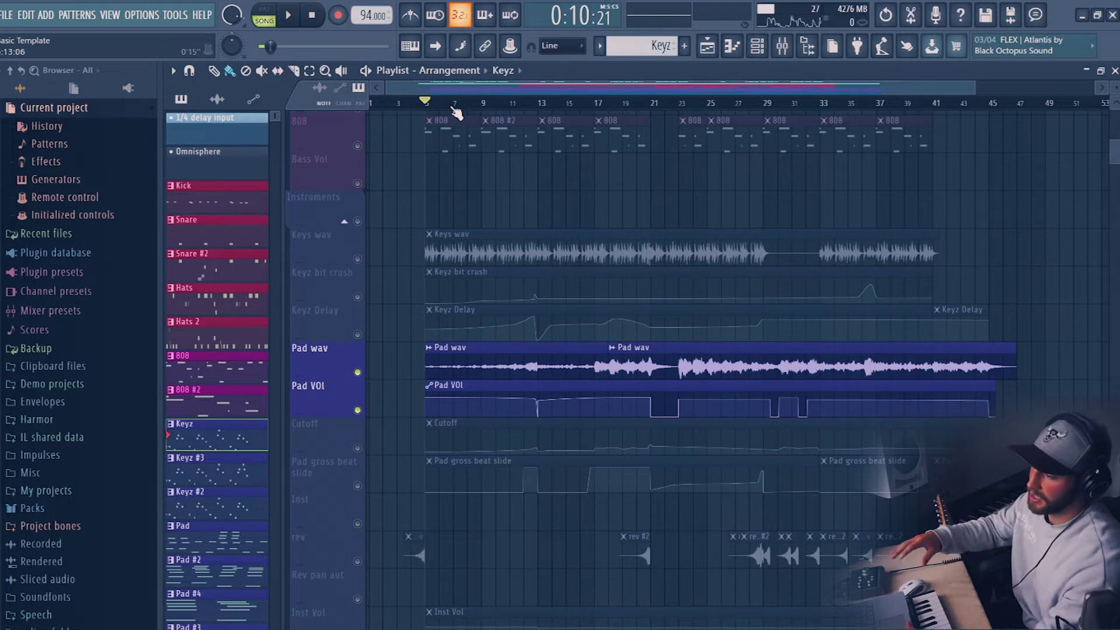
Step: Show the mixer and unmute the Pad gross beat slide automation track in the playlist
key("F9")
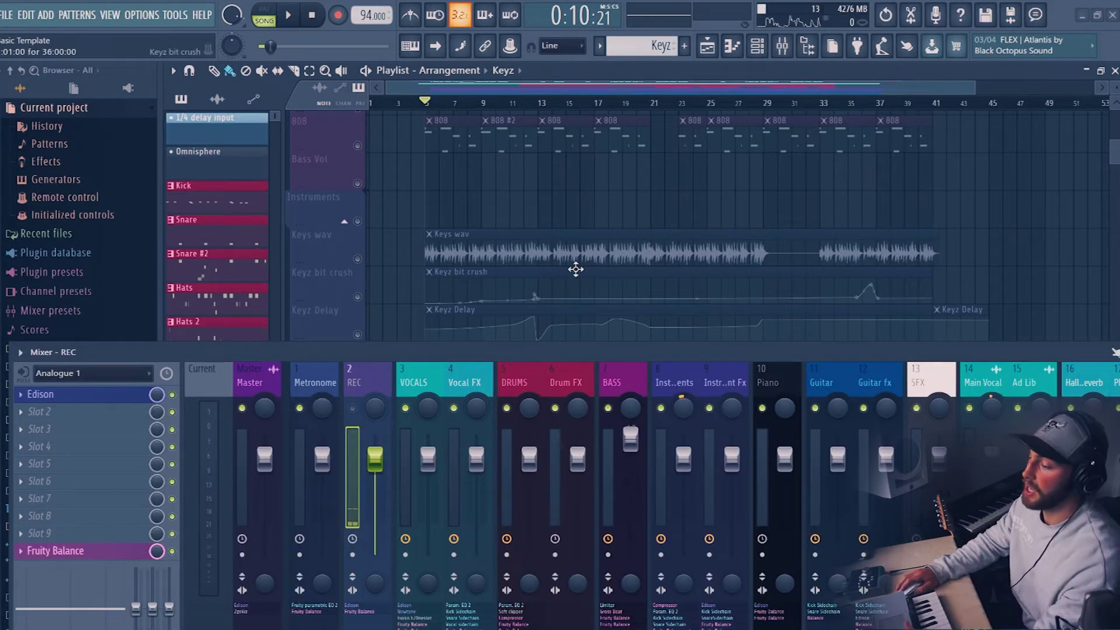
scroll(576, 268, "down", 4)
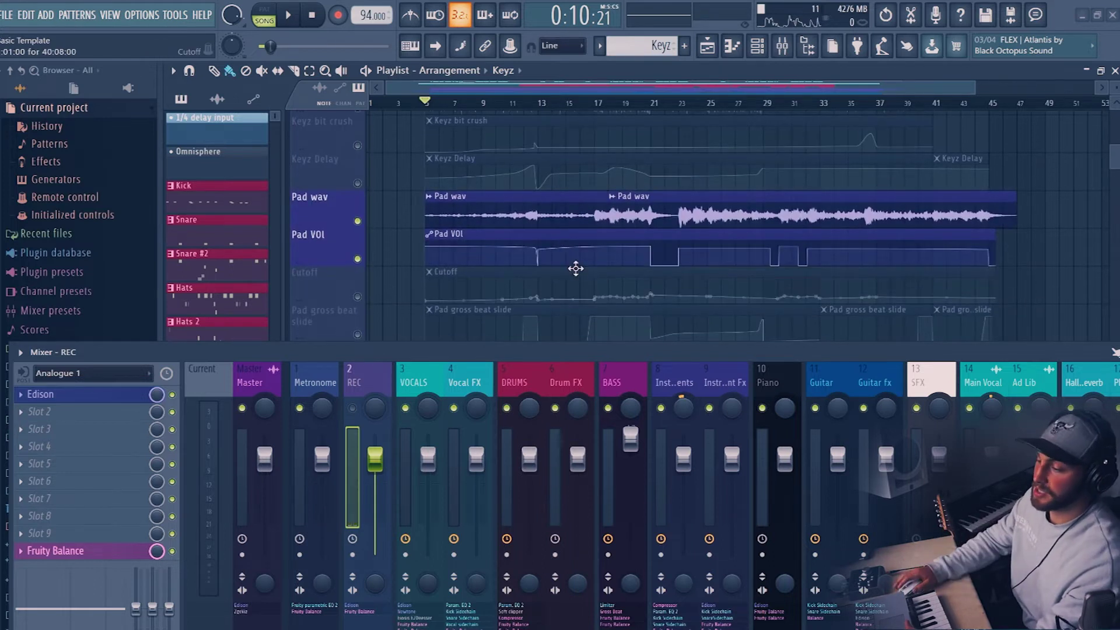
scroll(570, 270, "down", 2)
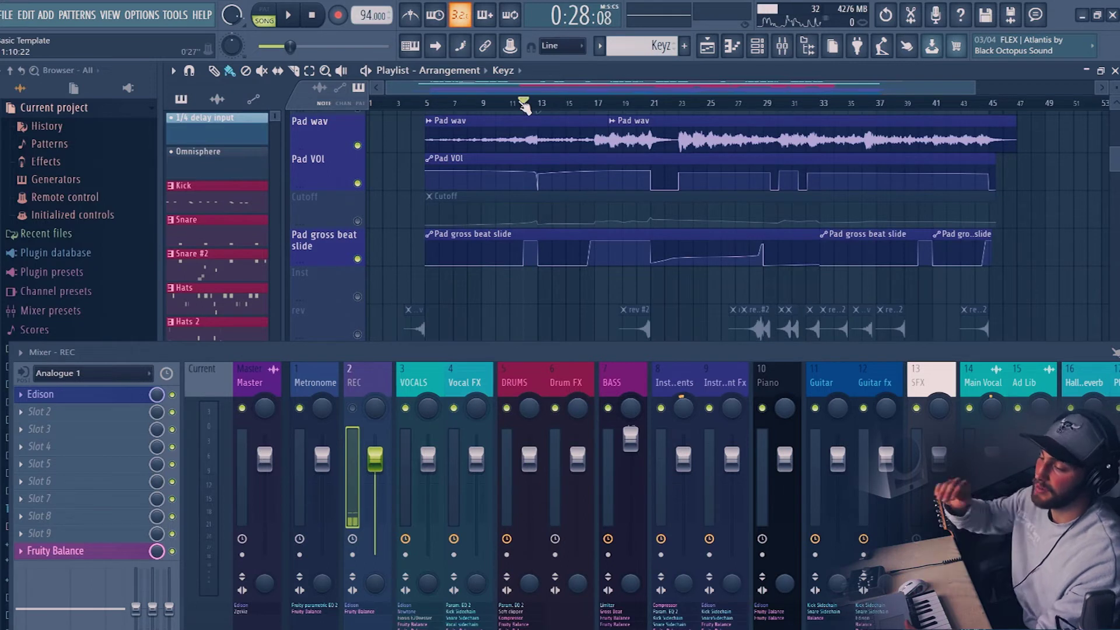
Step: Play the pad from bar 12 while inspecting Gross Beat on the Pad mixer channel, and close the plugin
scroll(525, 106, "up", 4)
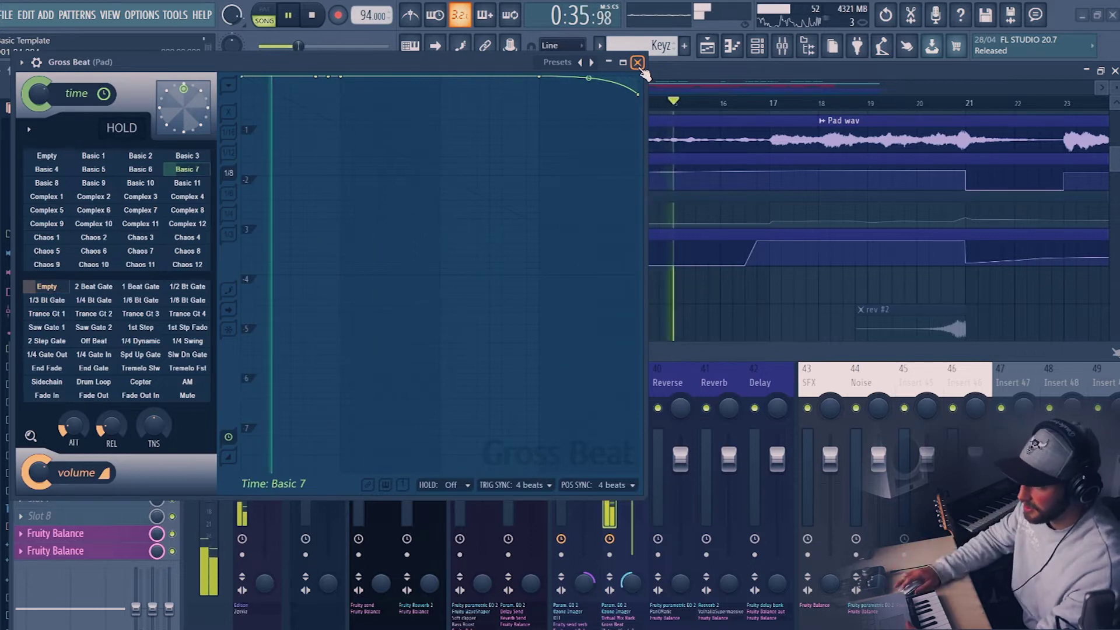
left_click(638, 63)
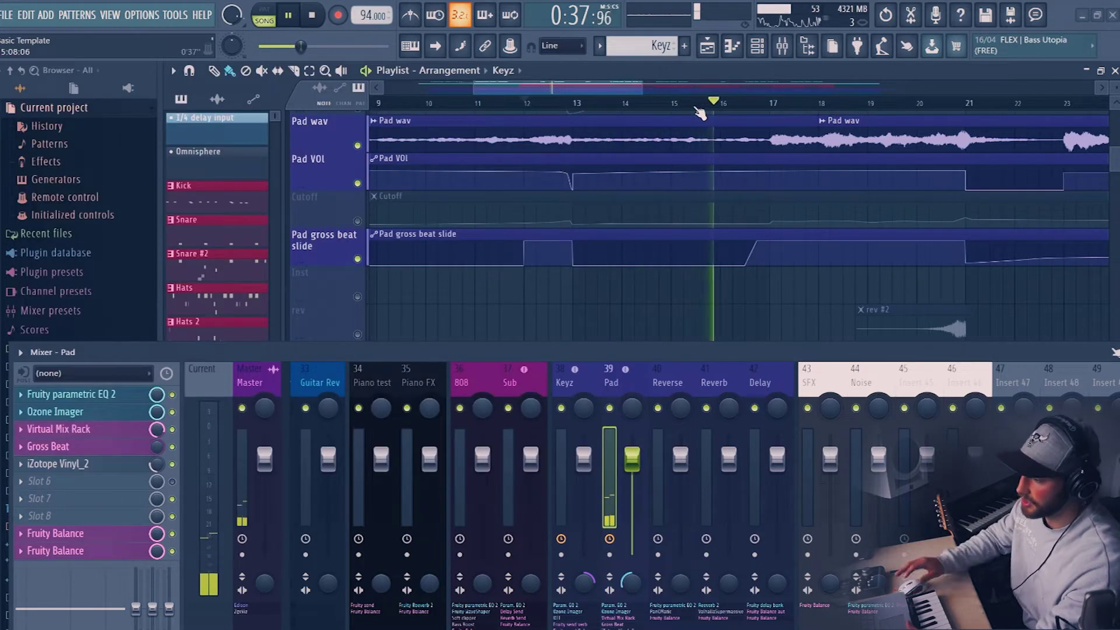
key("space")
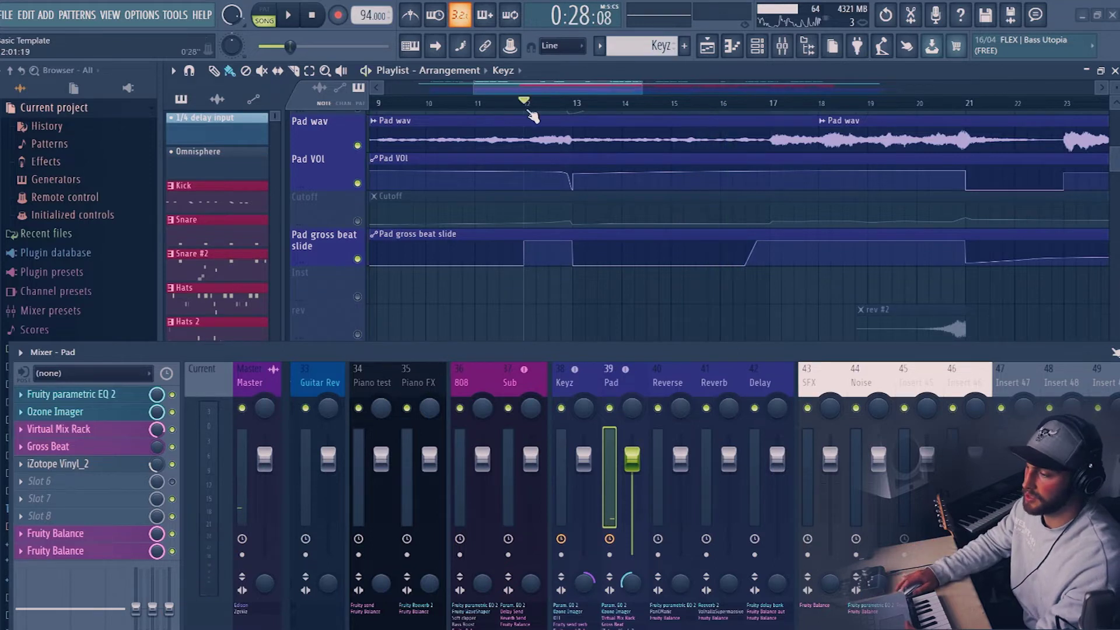
Step: Unmute the pad's Cutoff automation track and close the mixer
left_click(580, 105)
scroll(605, 193, "down", 5)
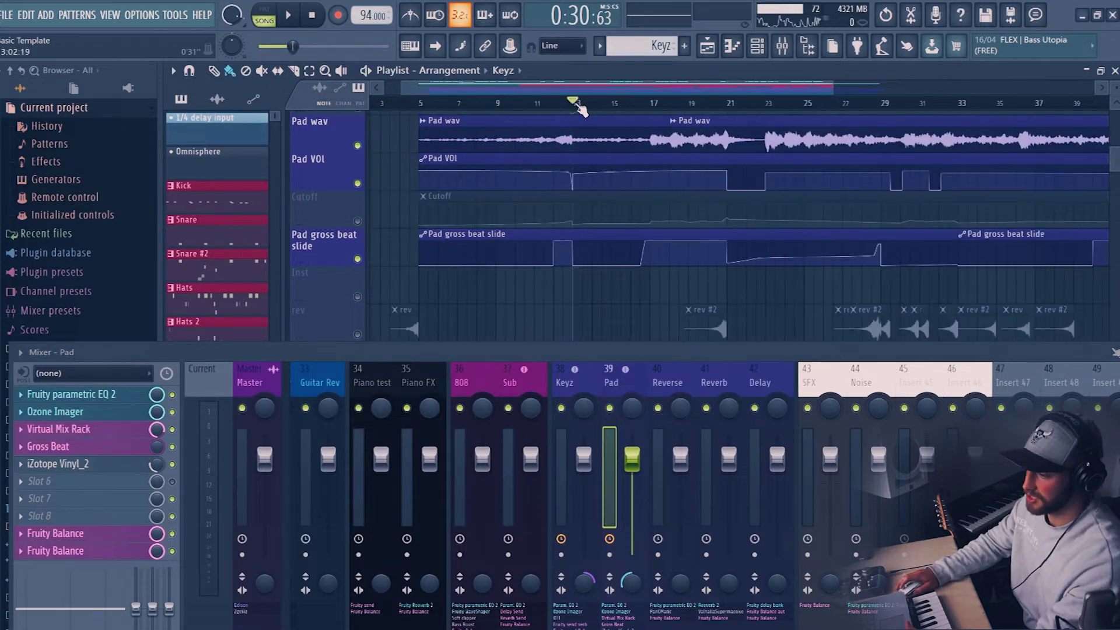
scroll(732, 225, "up", 2)
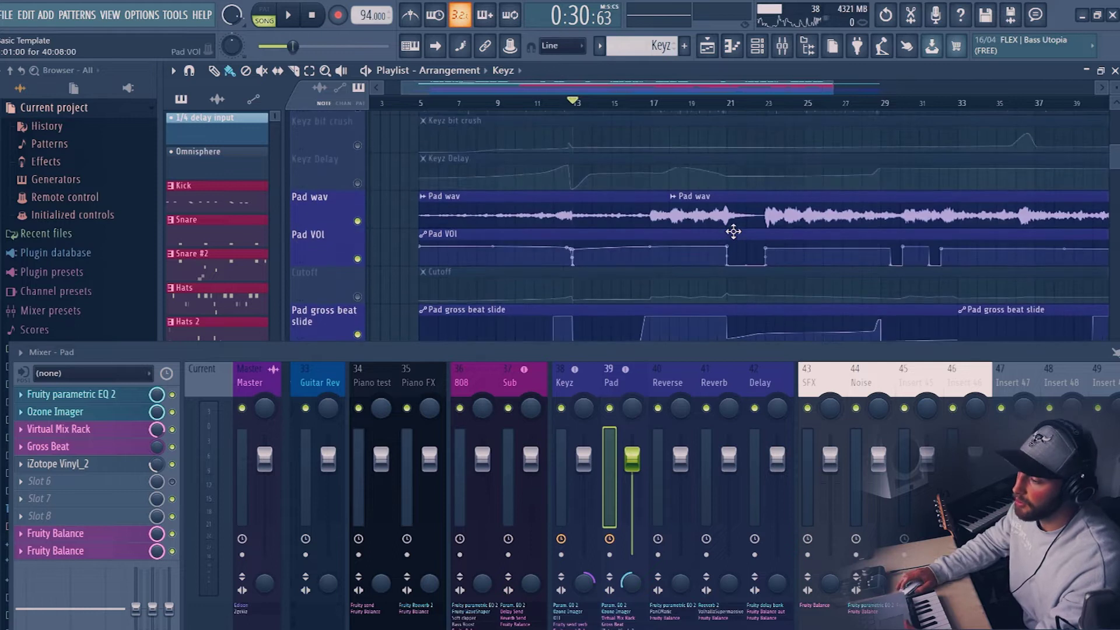
left_click(357, 296)
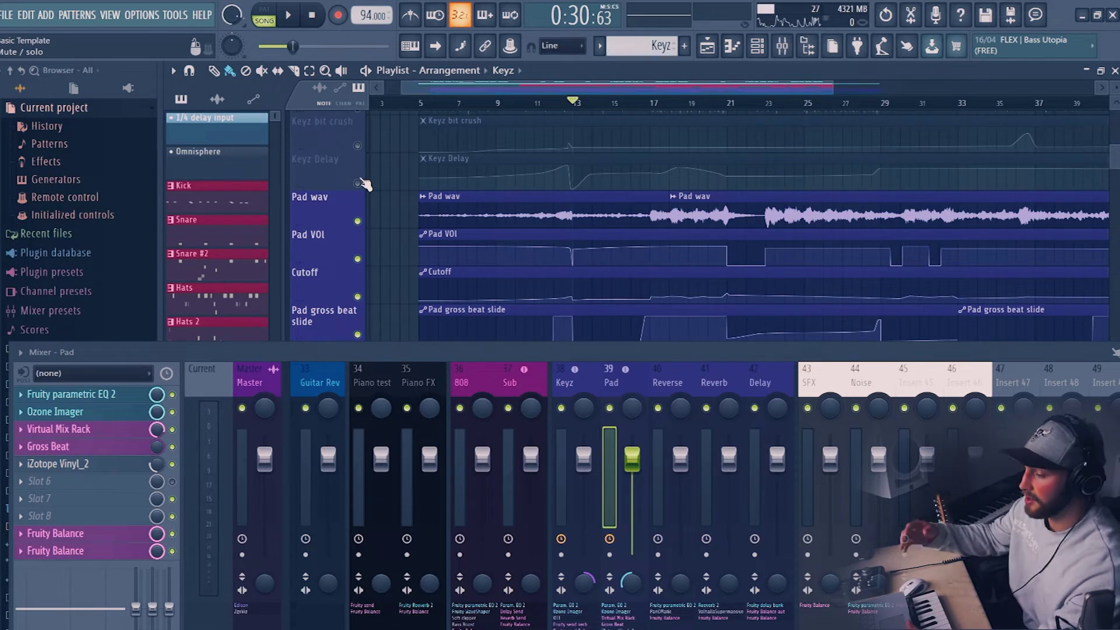
scroll(635, 247, "up", 1)
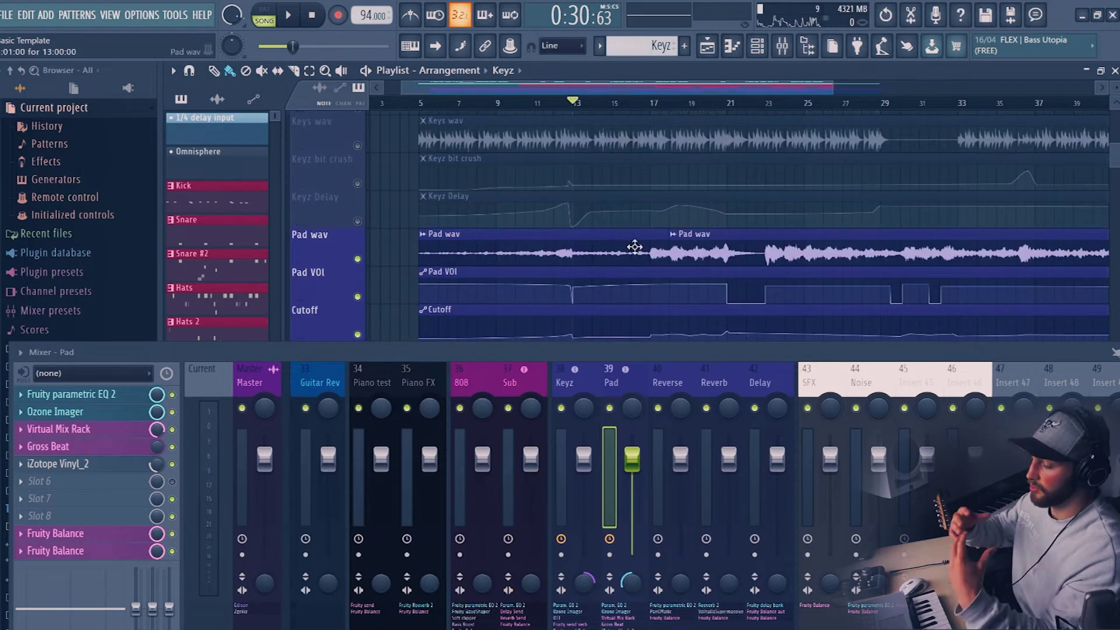
key("F9")
scroll(612, 321, "up", 4)
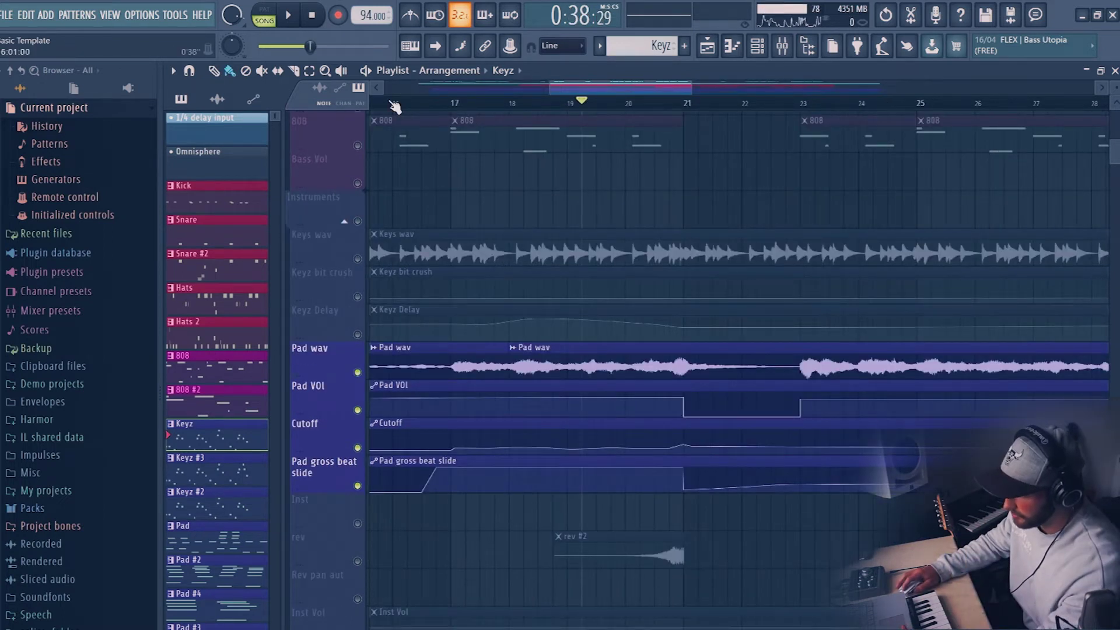
Step: Play the pad with its cutoff automation from bar 16, bar 17 and just before bar 21
scroll(394, 108, "down", 3)
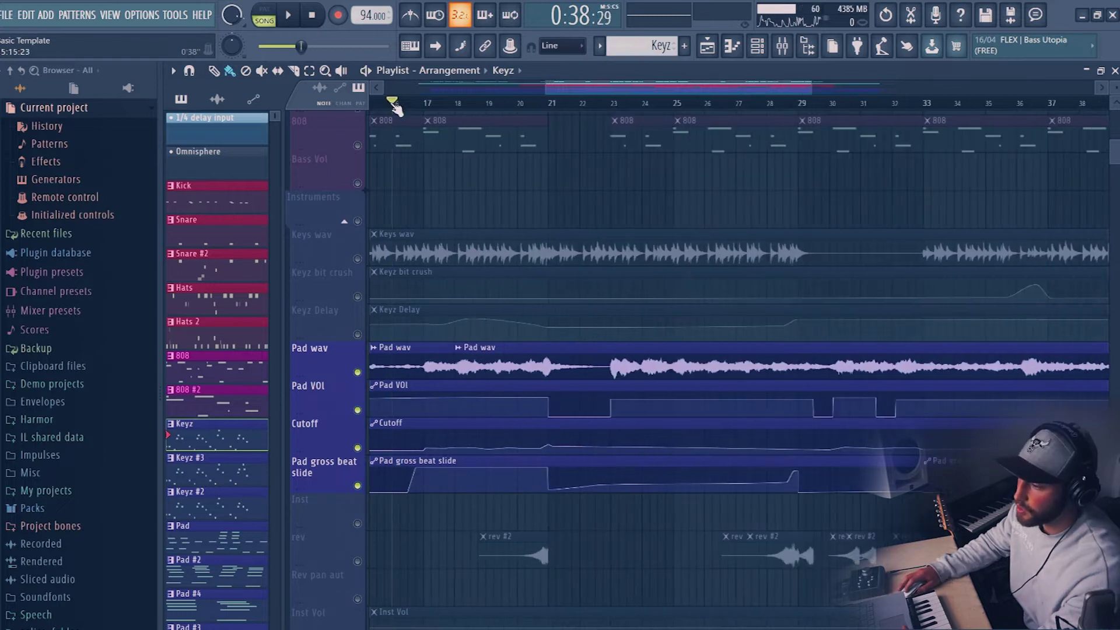
key("space")
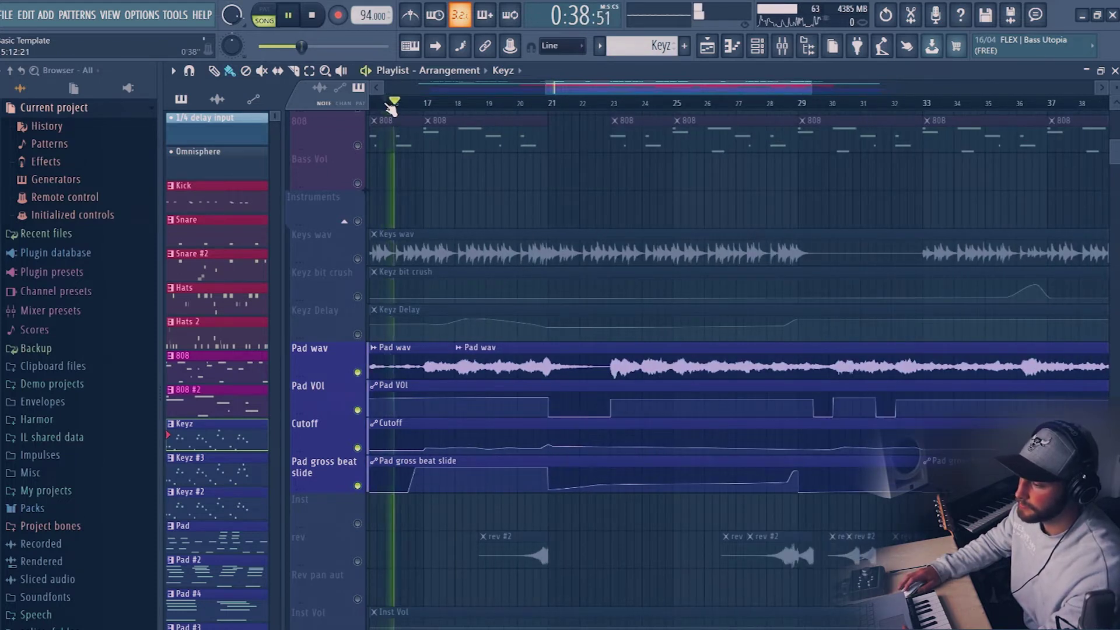
key("space")
left_click(426, 104)
key("space")
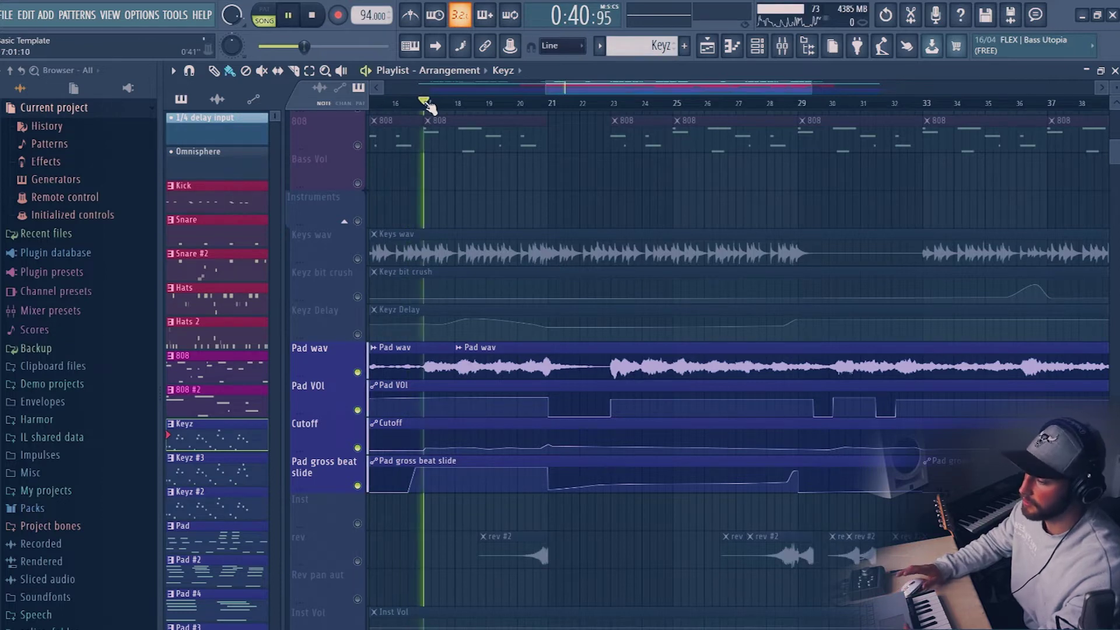
key("space")
left_click(540, 103)
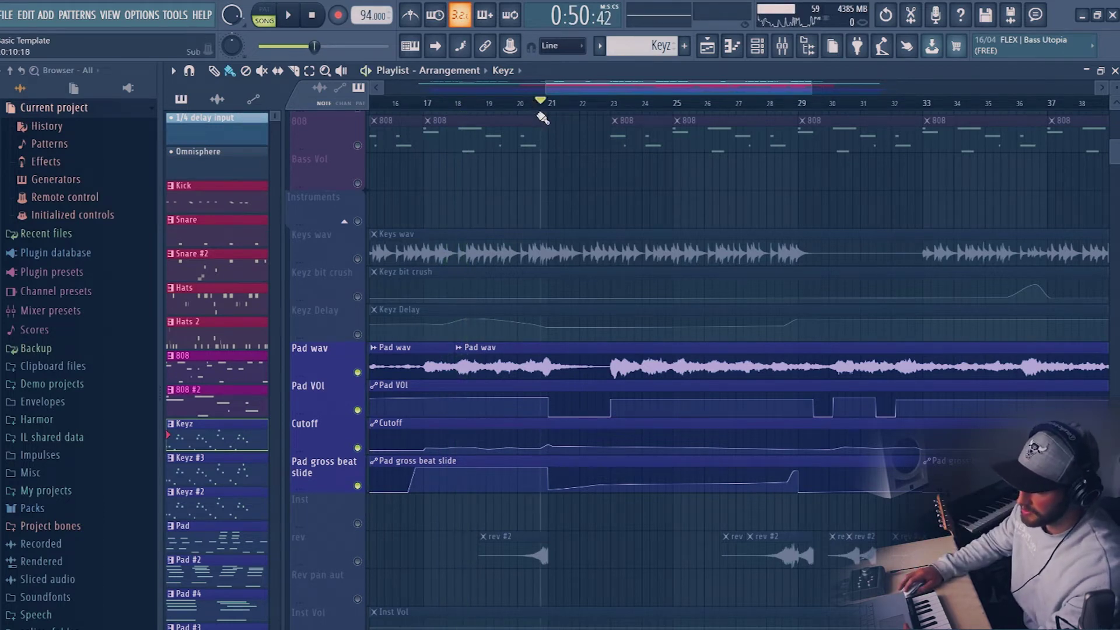
key("space")
left_click(525, 104)
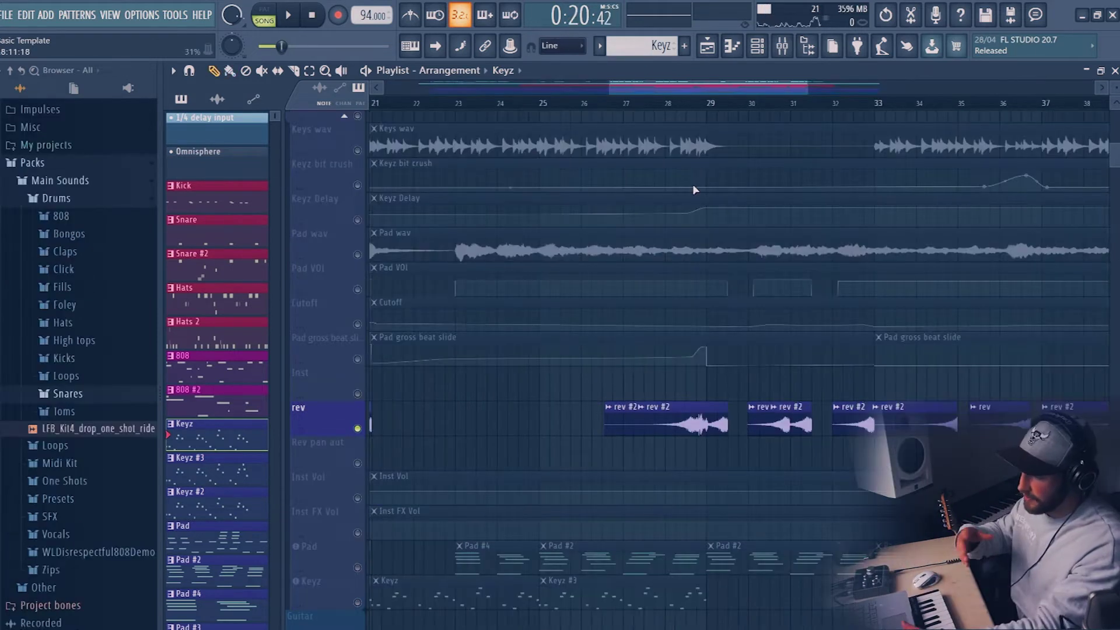
Step: Play the soloed rev track from bar 27, and solo the Keys wav track to play the same section
left_click(633, 112)
key("space")
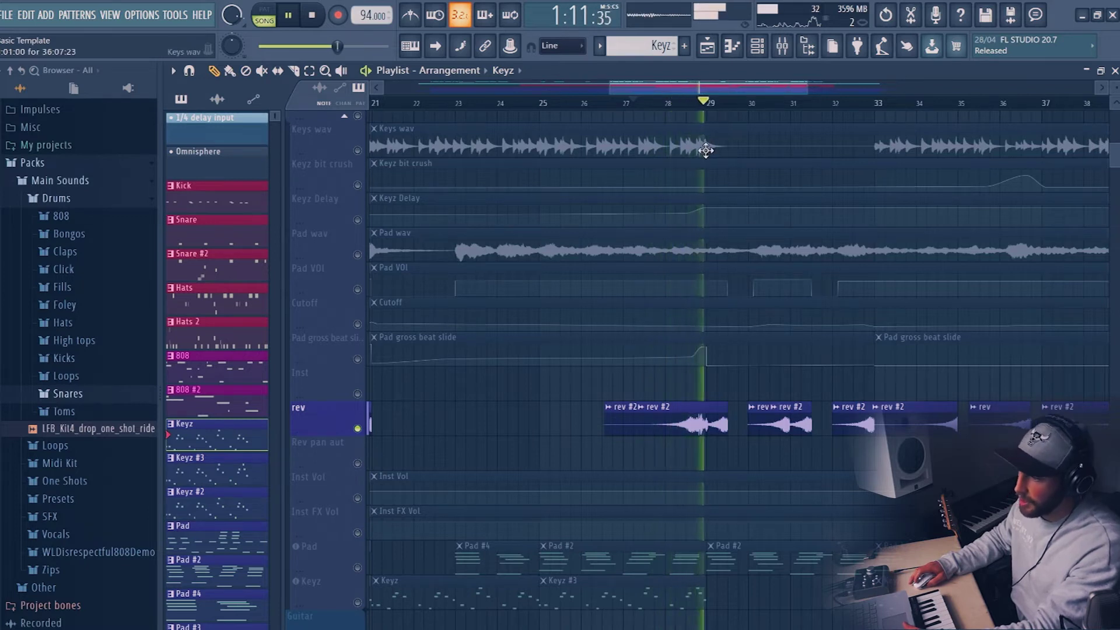
key("space")
right_click(359, 150)
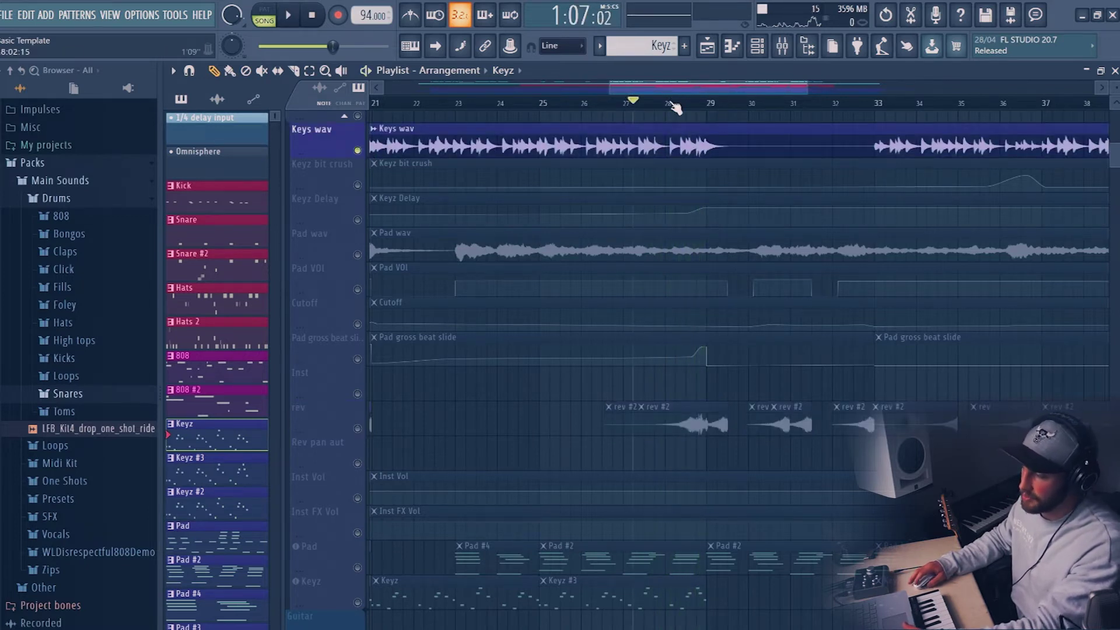
key("space")
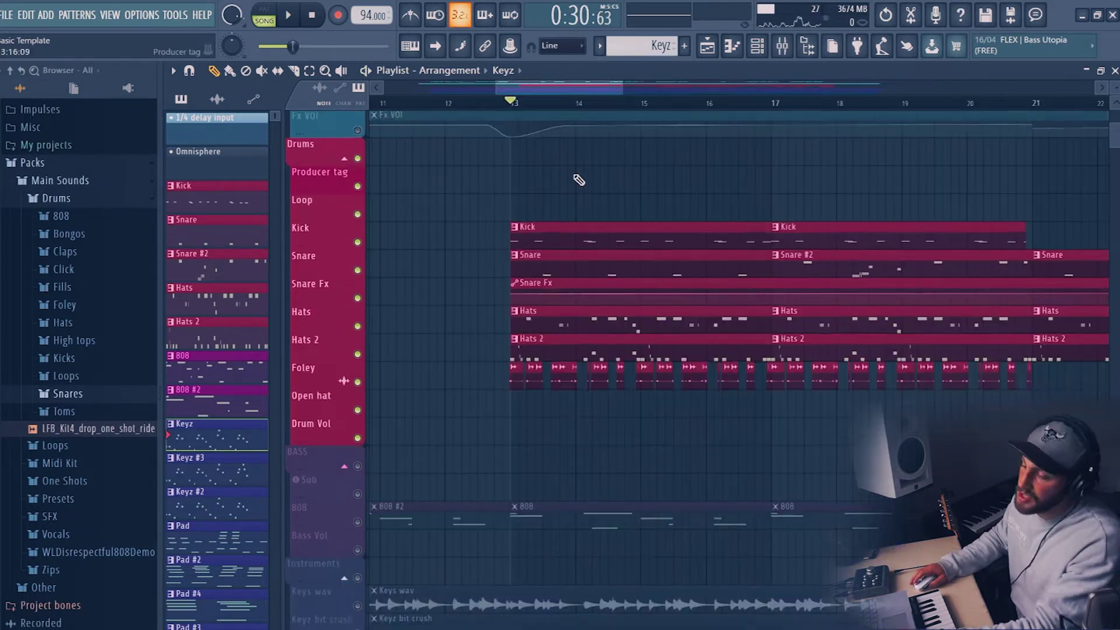
Step: Mute everything except the Kick, Snare and Snare Fx tracks in the playlist
scroll(577, 179, "up", 3)
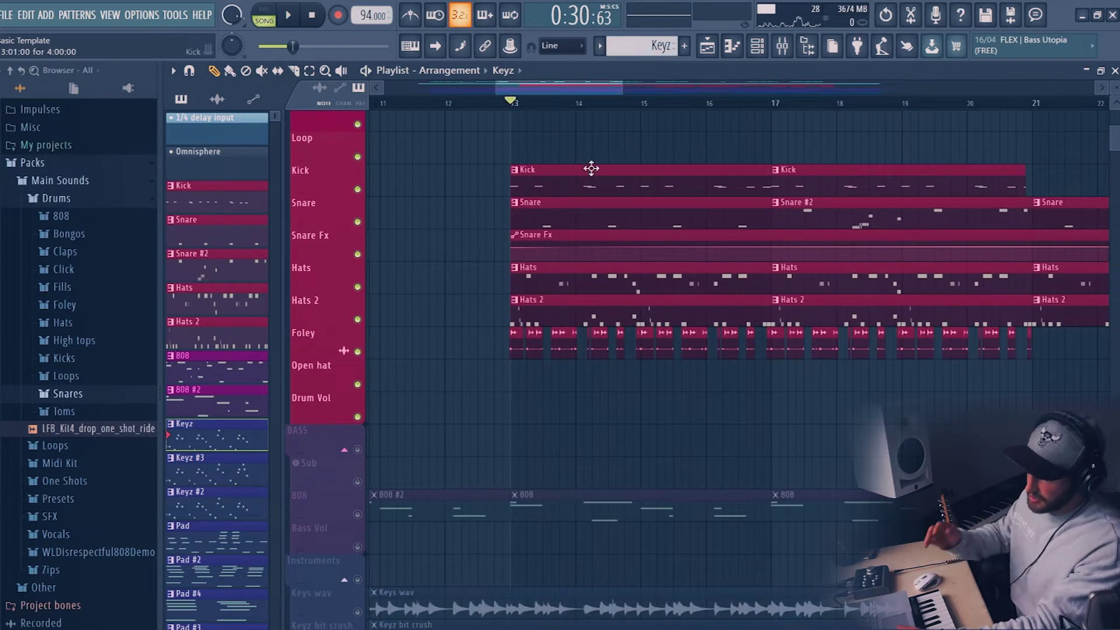
right_click(358, 190)
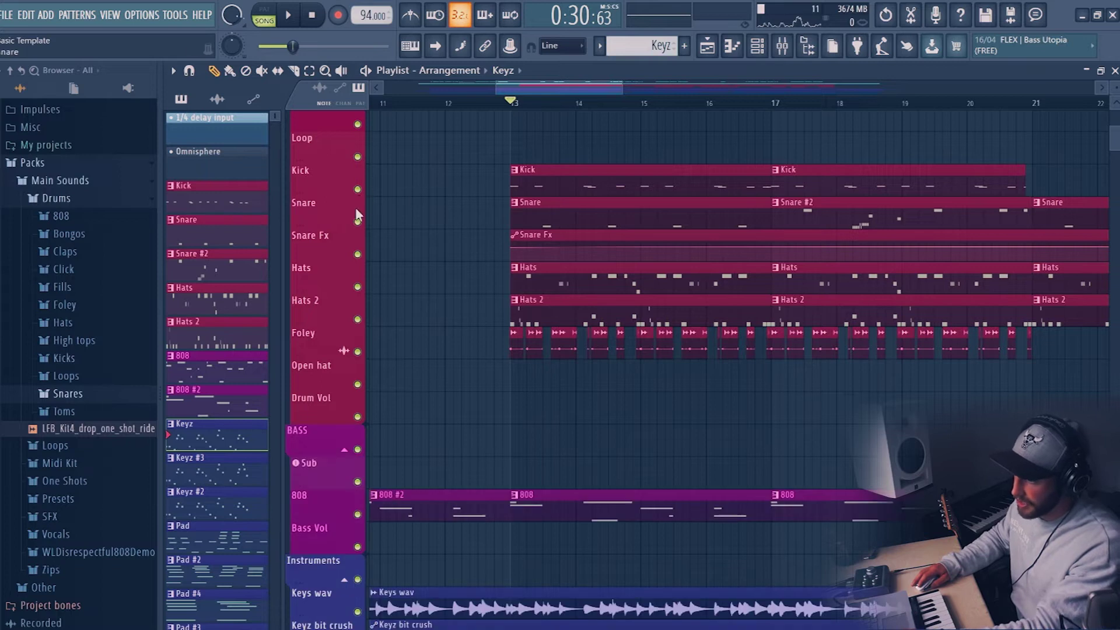
right_click(361, 196)
left_click(361, 196)
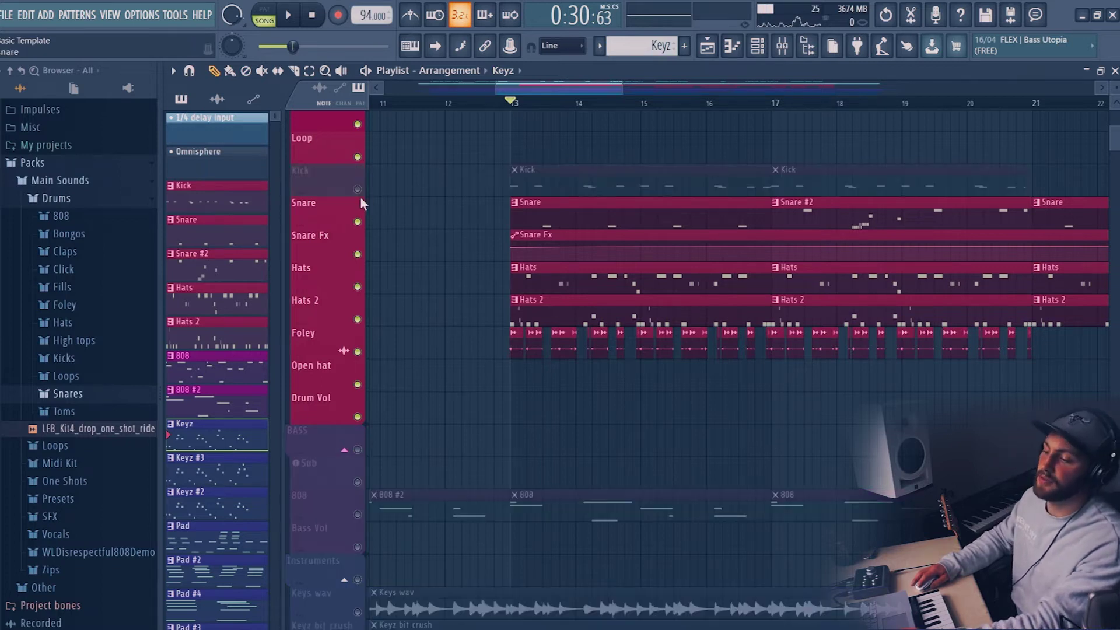
right_click(361, 196)
left_click(367, 222)
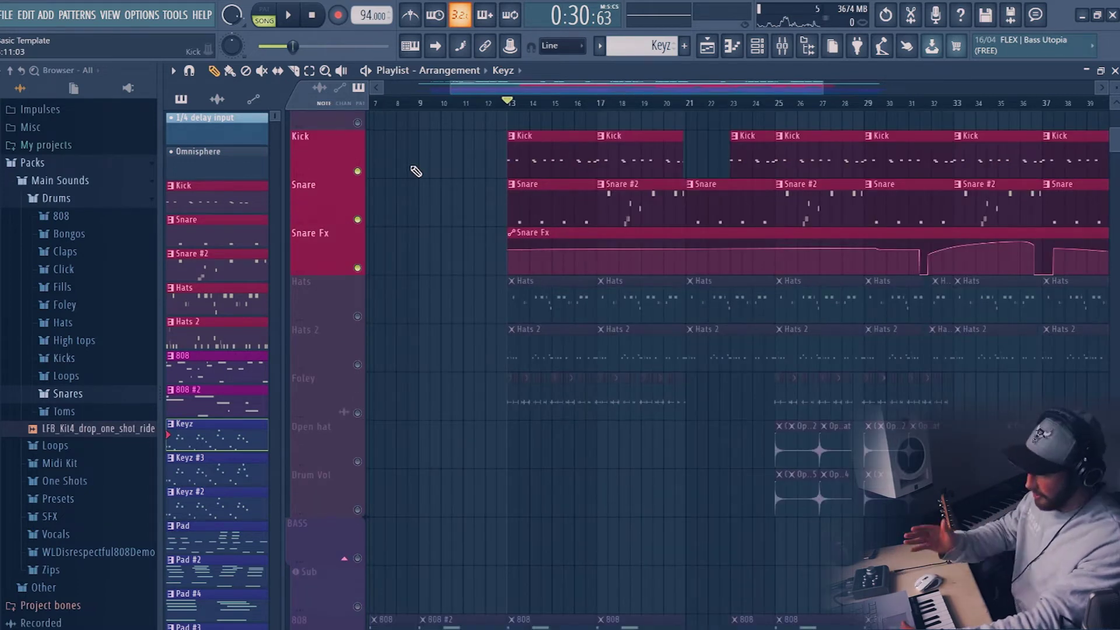
Step: Play the kick and snare tracks from bar 13 and again from bar 17
key("space")
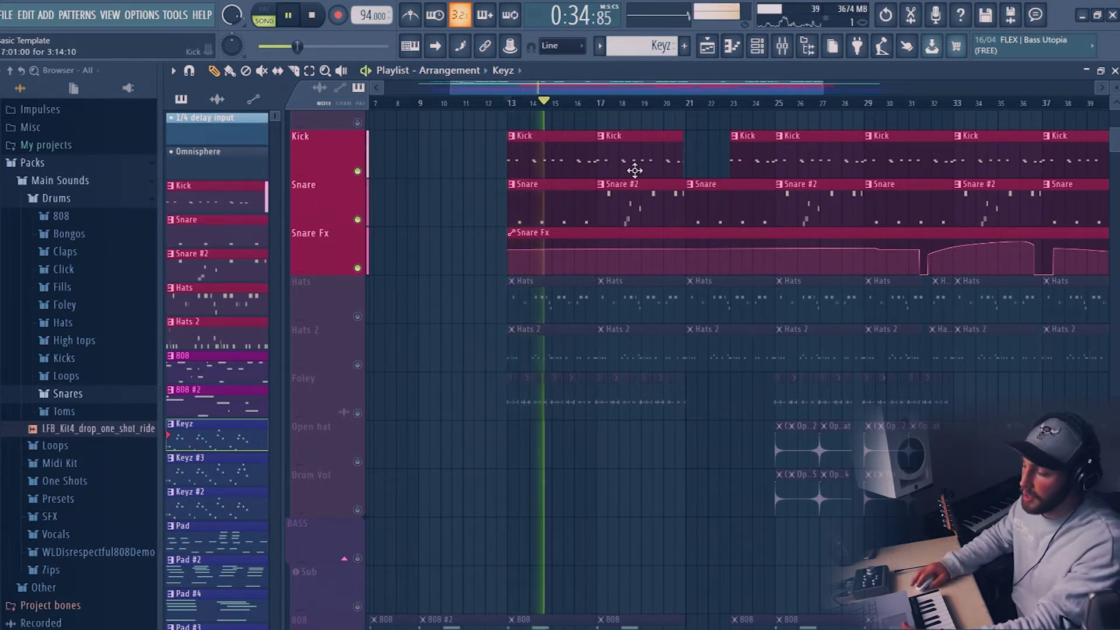
key("space")
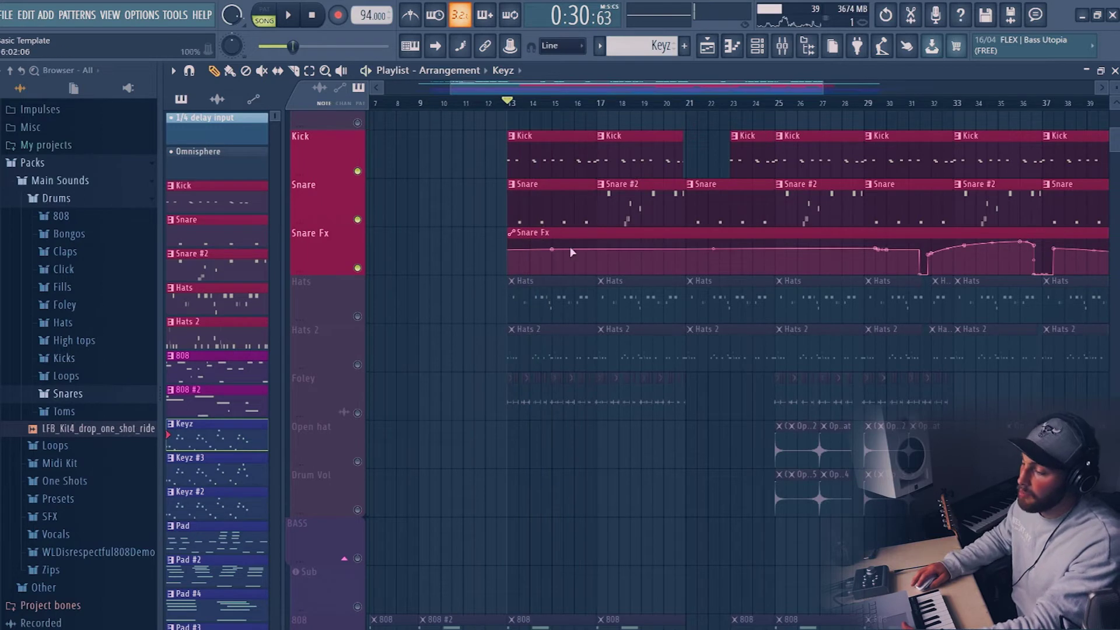
left_click(602, 103)
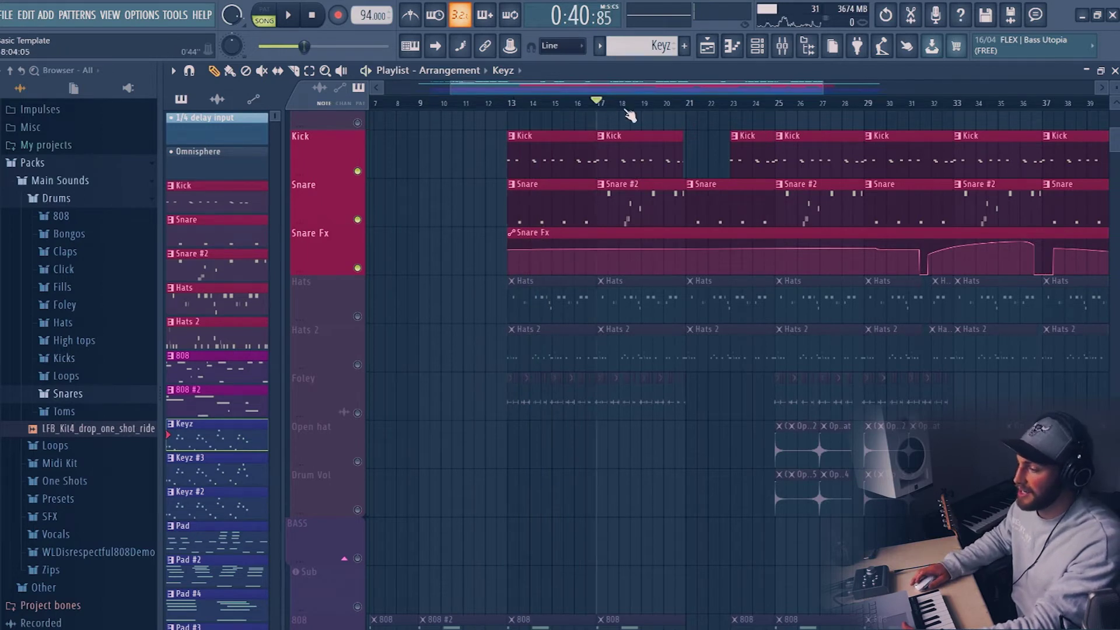
scroll(633, 110, "up", 4)
scroll(633, 110, "up", 2)
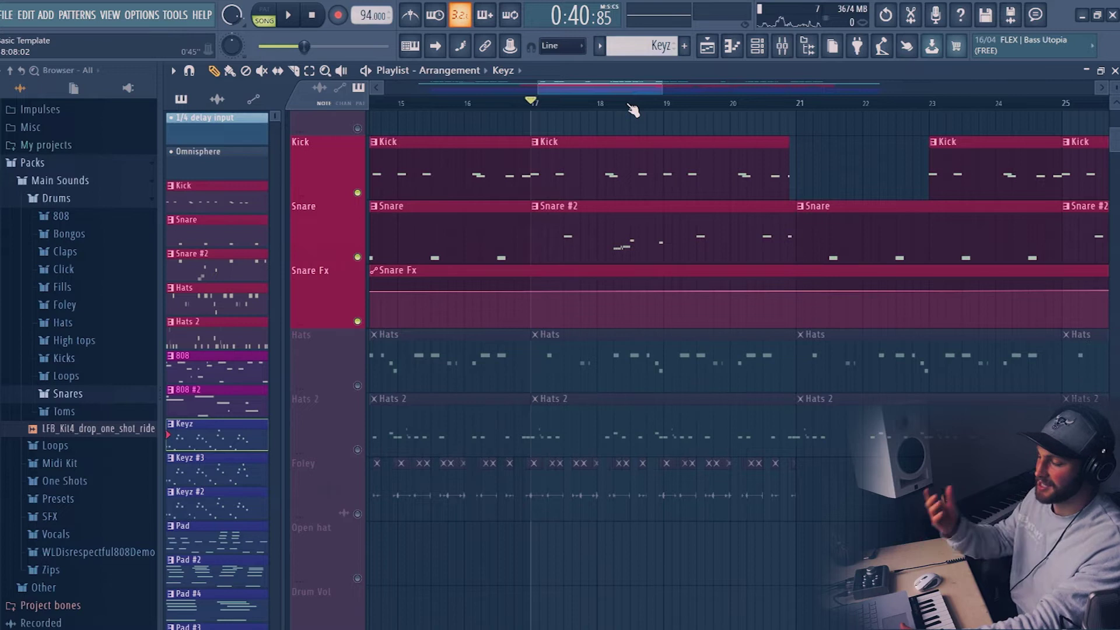
key("space")
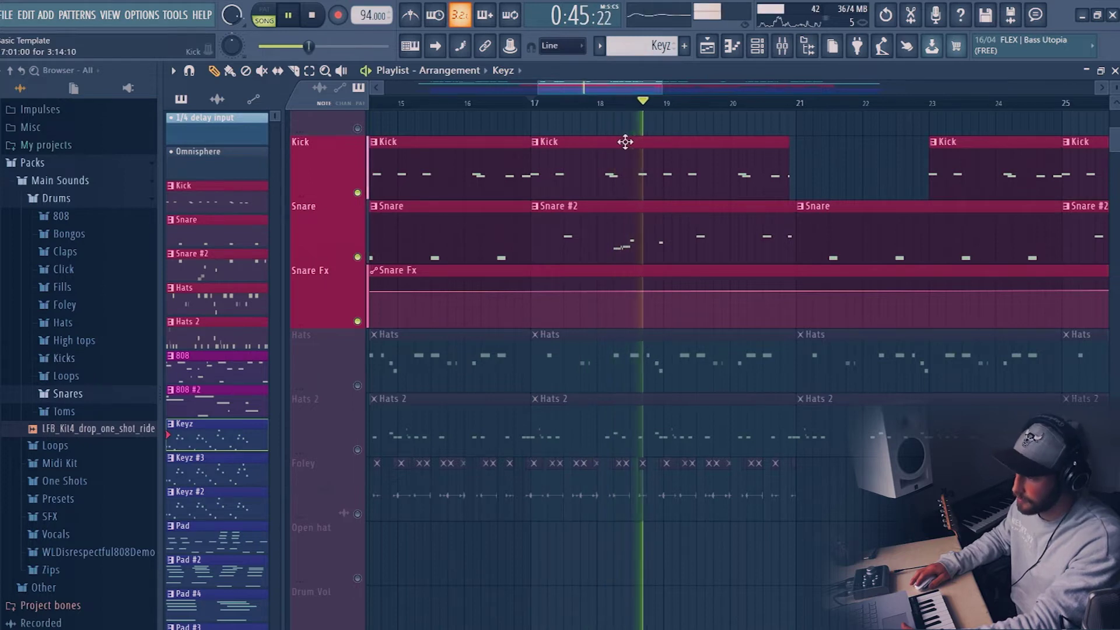
key("space")
Step: Examine the full Snare Fx automation and the drum channels in the mixer, and close the mixer
scroll(657, 116, "down", 6)
scroll(657, 117, "down", 1)
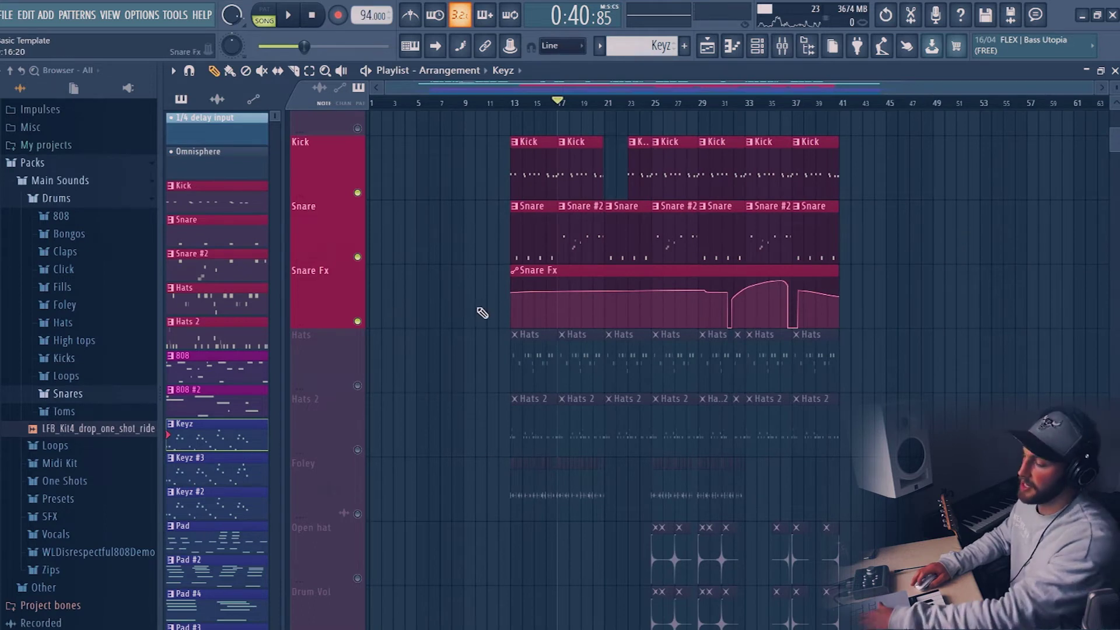
key("F9")
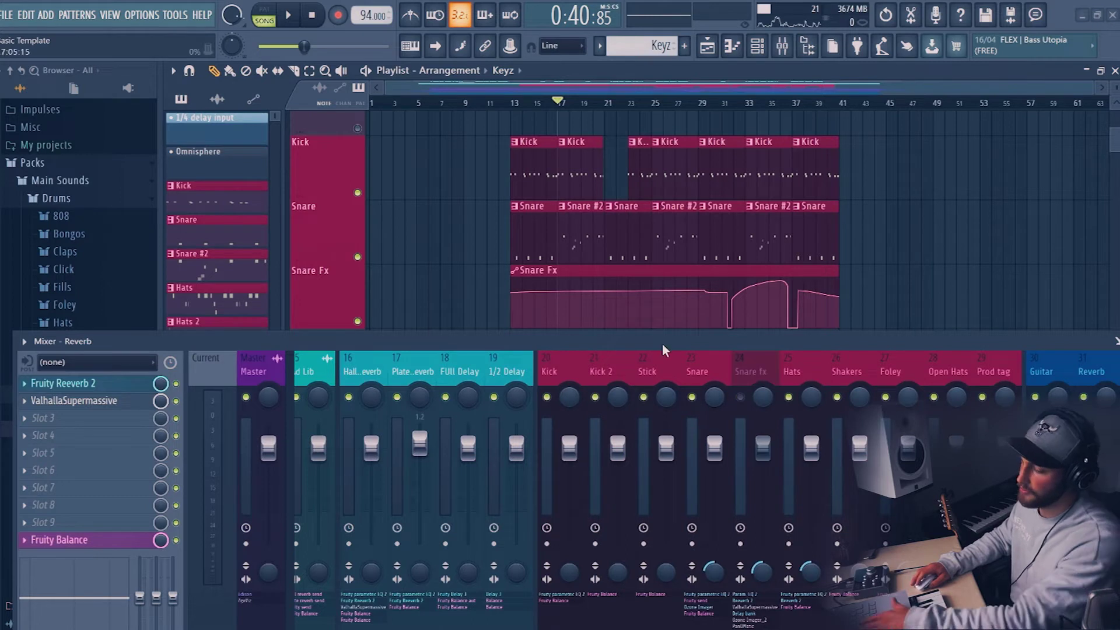
key("F9")
Step: Play the kick and snare from bar 17, and replay the Snare #2 roll
scroll(582, 111, "up", 4)
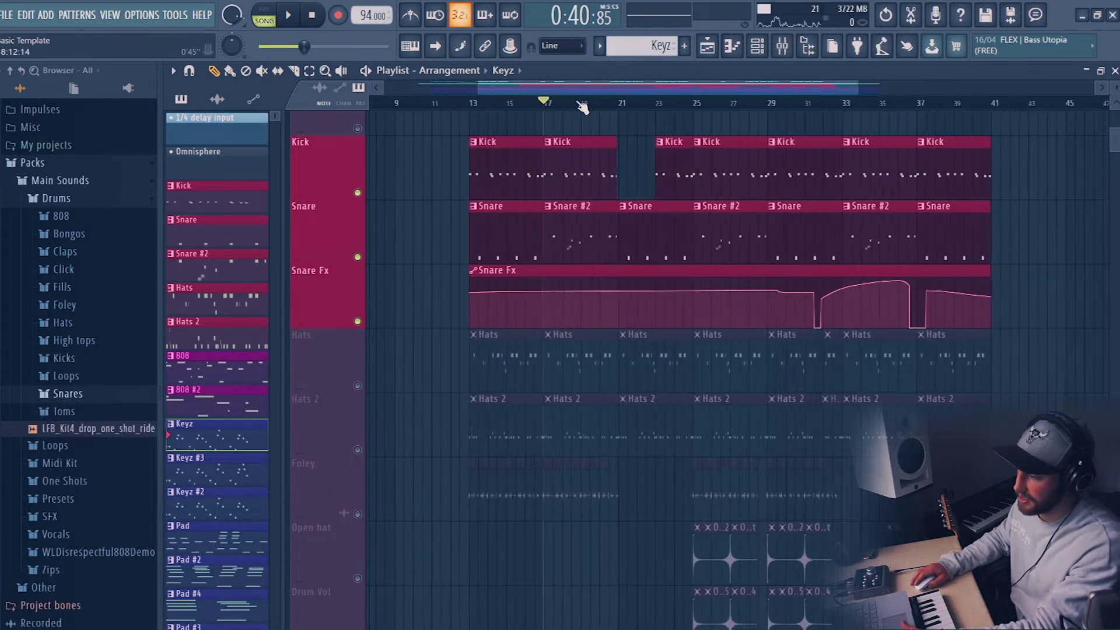
key("space")
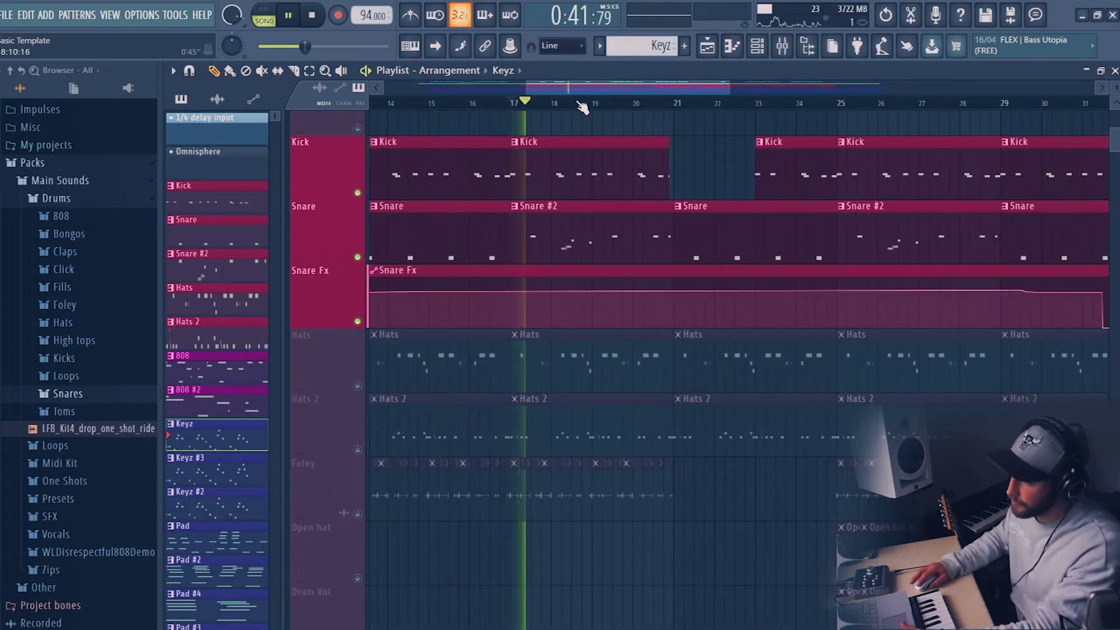
scroll(583, 104, "up", 4)
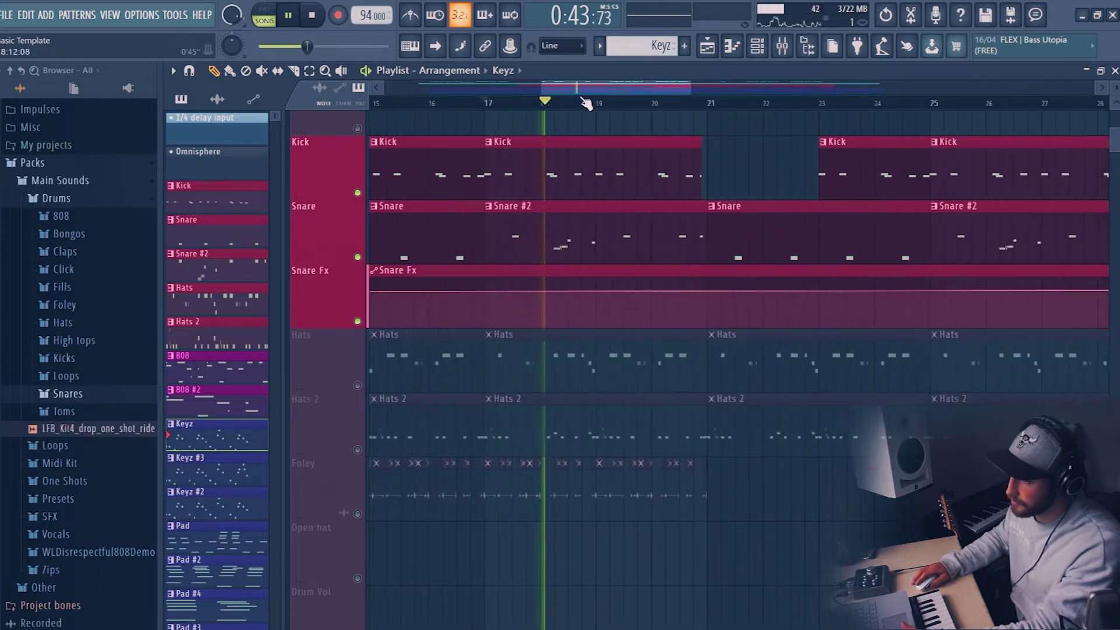
left_click(484, 105)
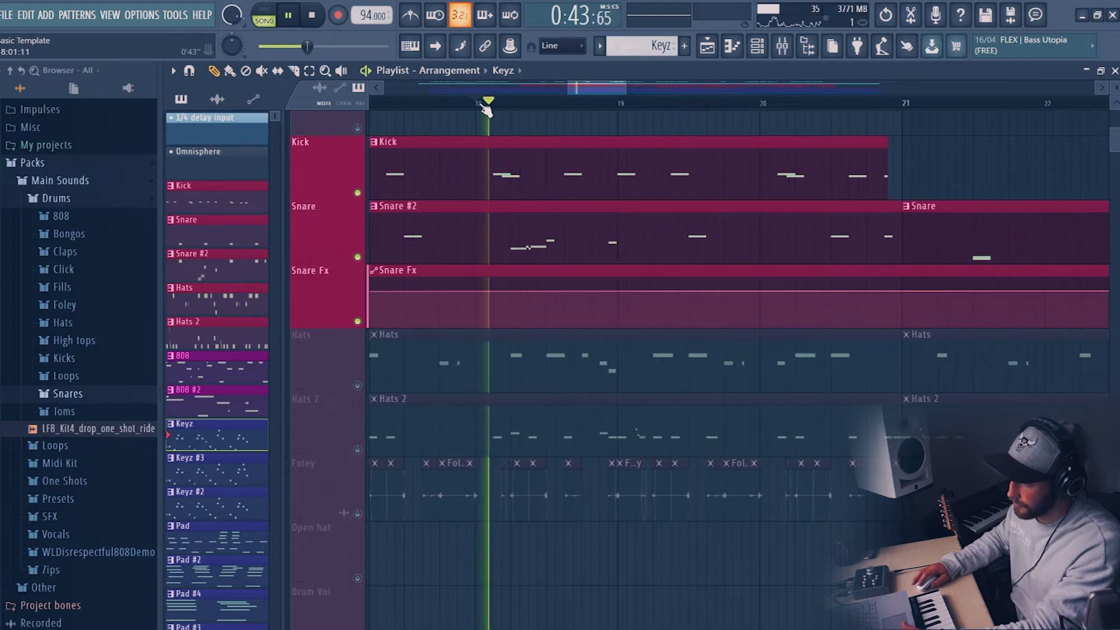
Step: Open the Snare #2 pattern in the piano roll and examine the velocity and pan of the snare roll's notes
double_click(548, 234)
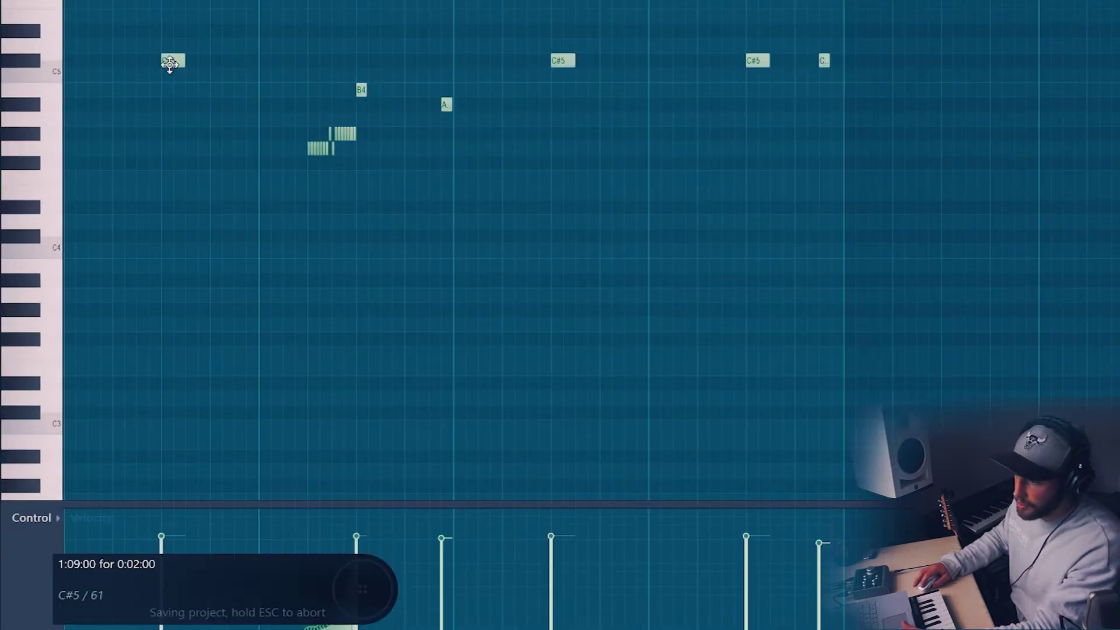
scroll(332, 211, "up", 4)
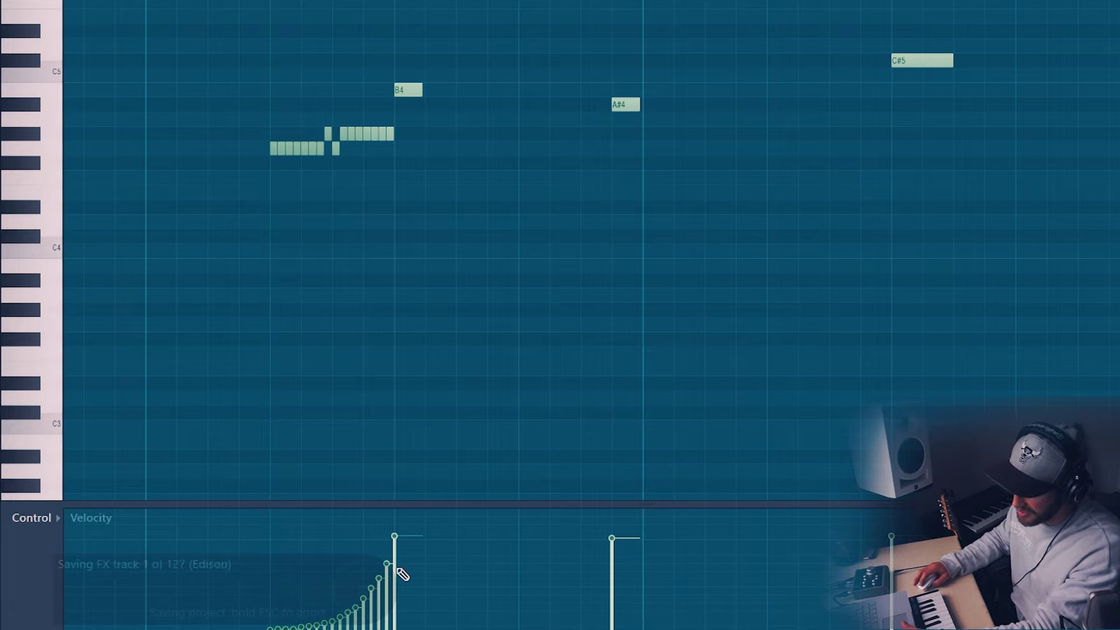
left_click(35, 518)
left_click(54, 546)
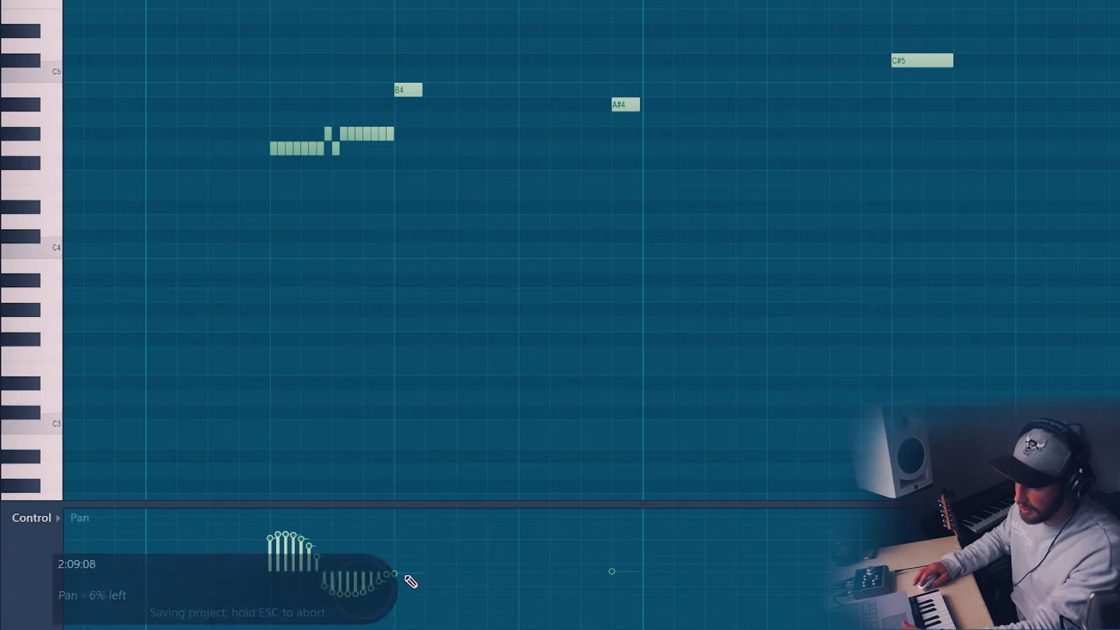
left_click_drag(411, 581, 327, 582)
key("space")
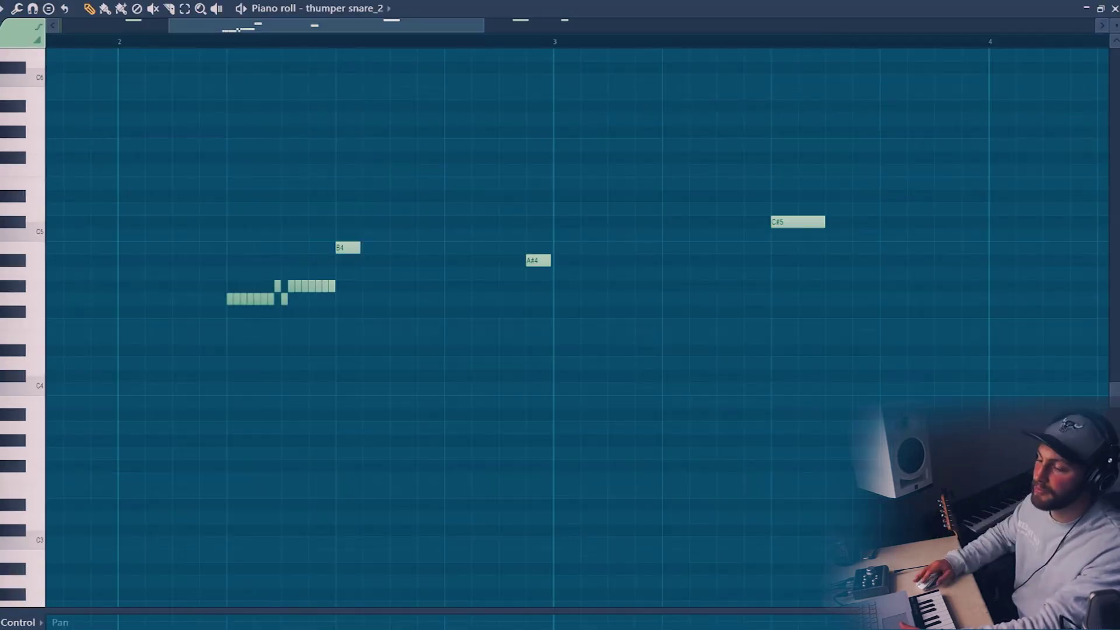
Step: Draw a B4 note above the pitched snare roll, chop it into short even hits, and mute the original roll's notes
left_click(228, 235)
mouse_move(277, 235)
left_mouse_down()
mouse_move(282, 252)
mouse_move(253, 253)
left_mouse_up()
key("c")
right_click(343, 245)
key("p")
key("ctrl+u")
Step: Play the flat B4 snare roll, and replay it from bar 2 of the pattern
key("space")
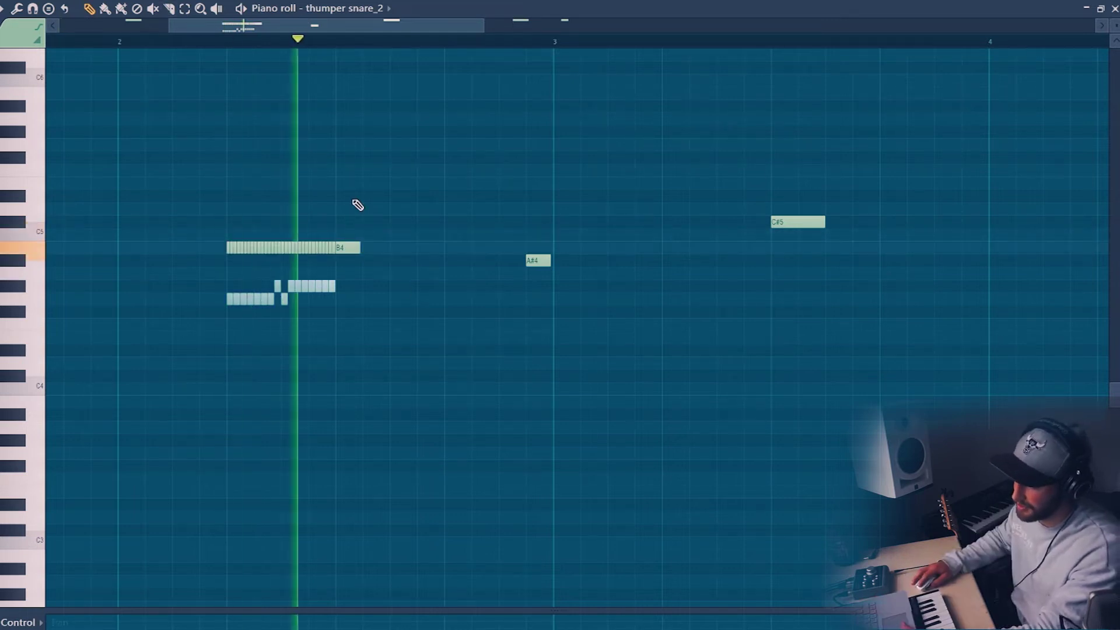
key("space")
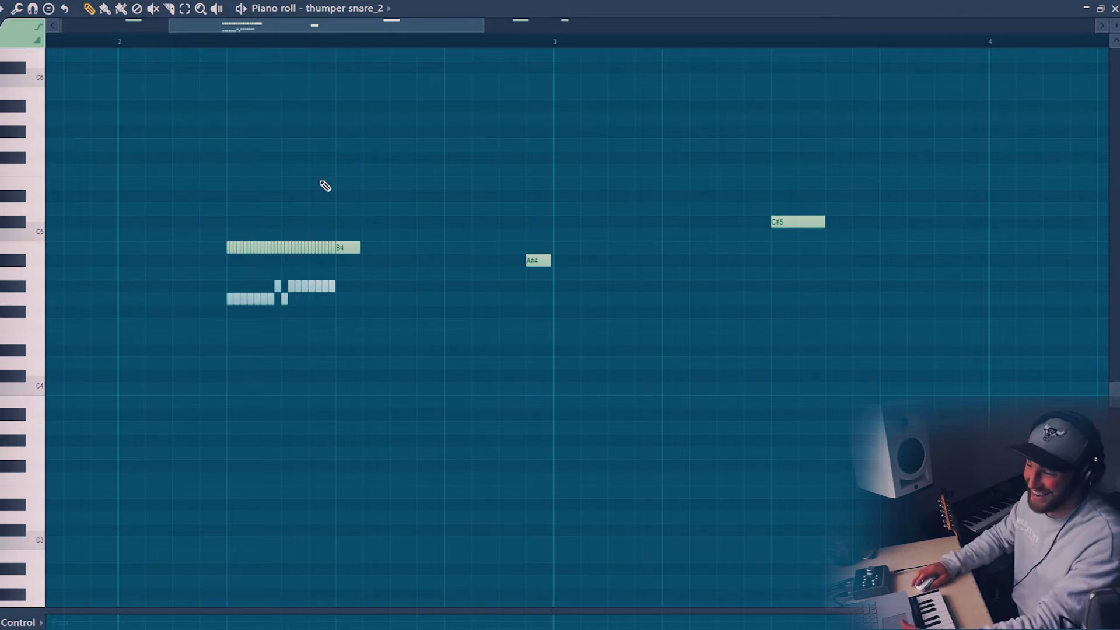
scroll(384, 49, "down", 3)
left_click(244, 38)
key("space")
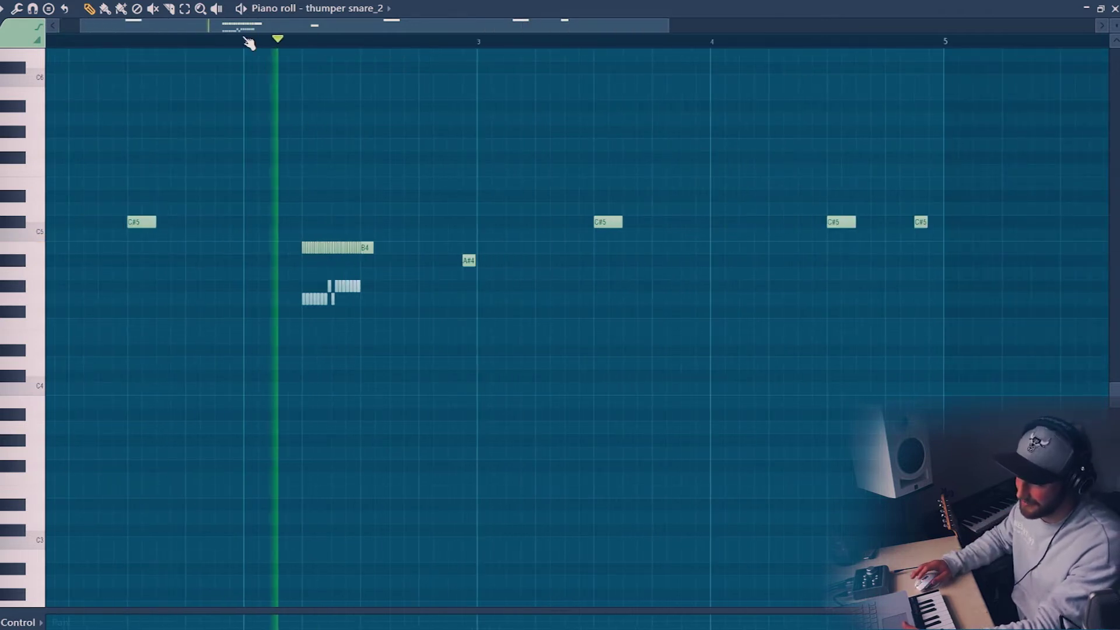
key("space")
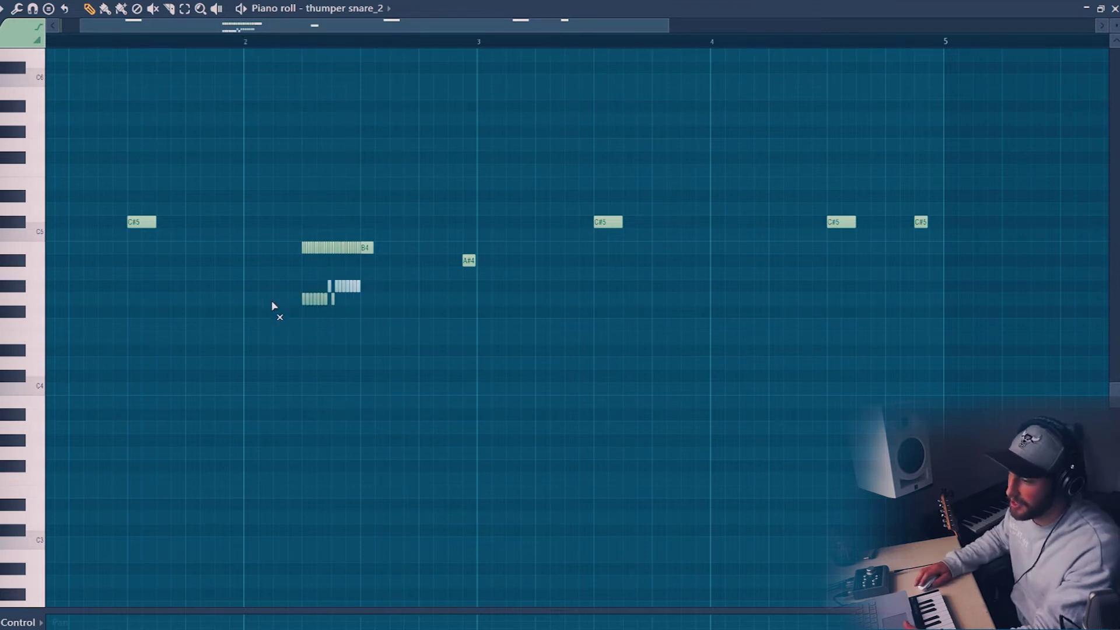
Step: Play the original pitched snare roll again from bar 2 of the pattern
scroll(325, 40, "up", 3)
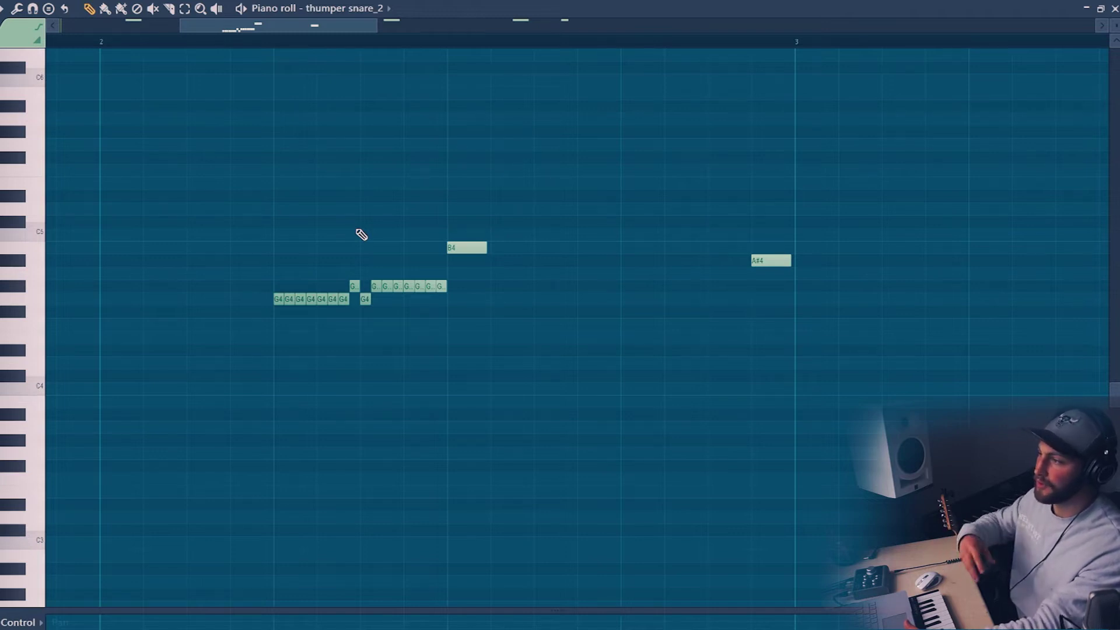
scroll(378, 42, "down", 3)
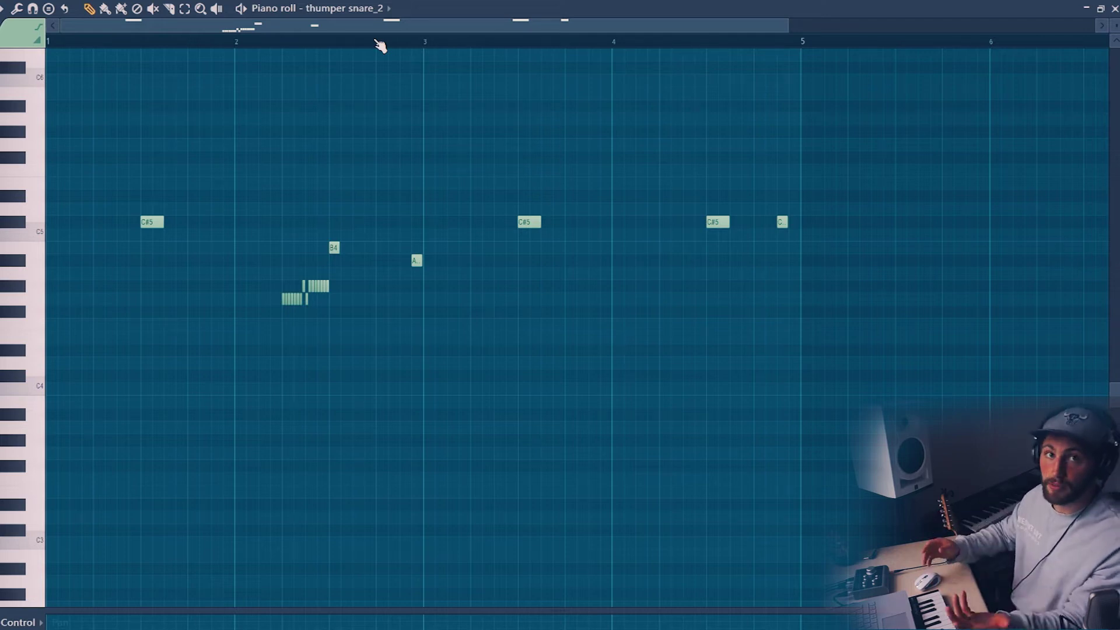
left_click(270, 41)
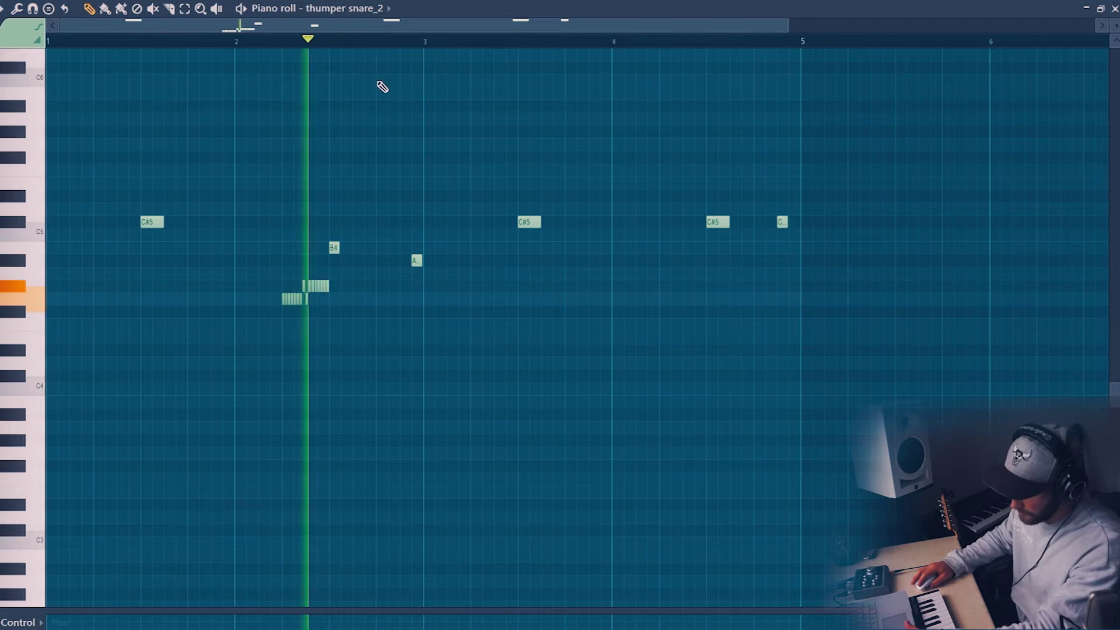
key("space")
left_click(250, 43)
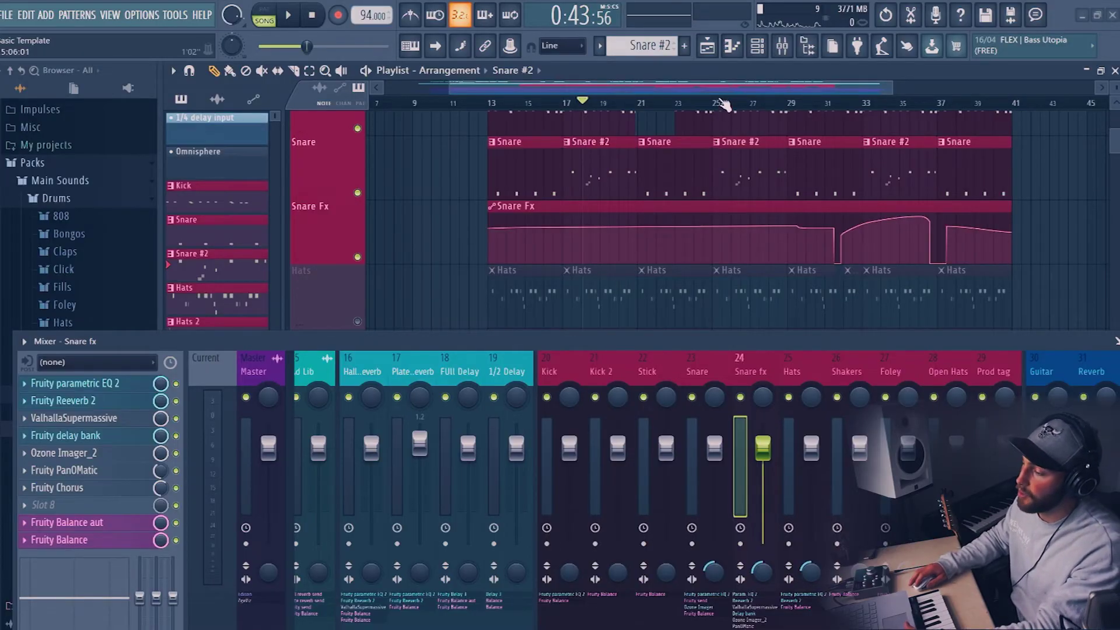
Step: Compare the effect chains on the Snare and Snare fx mixer tracks, ending on Snare fx
left_click(708, 369)
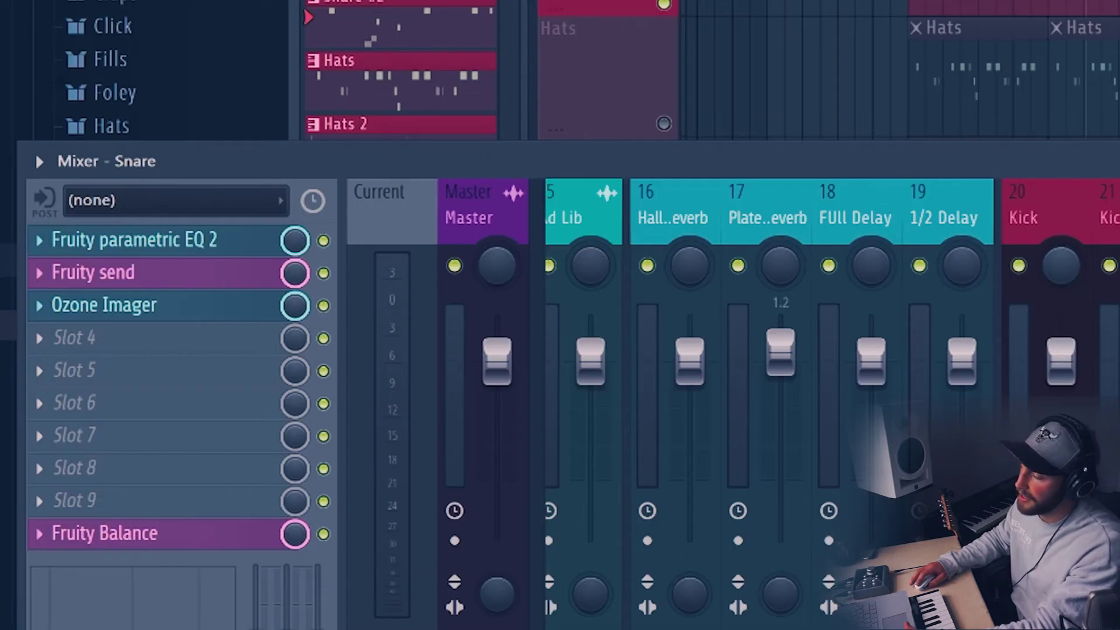
left_click(1119, 373)
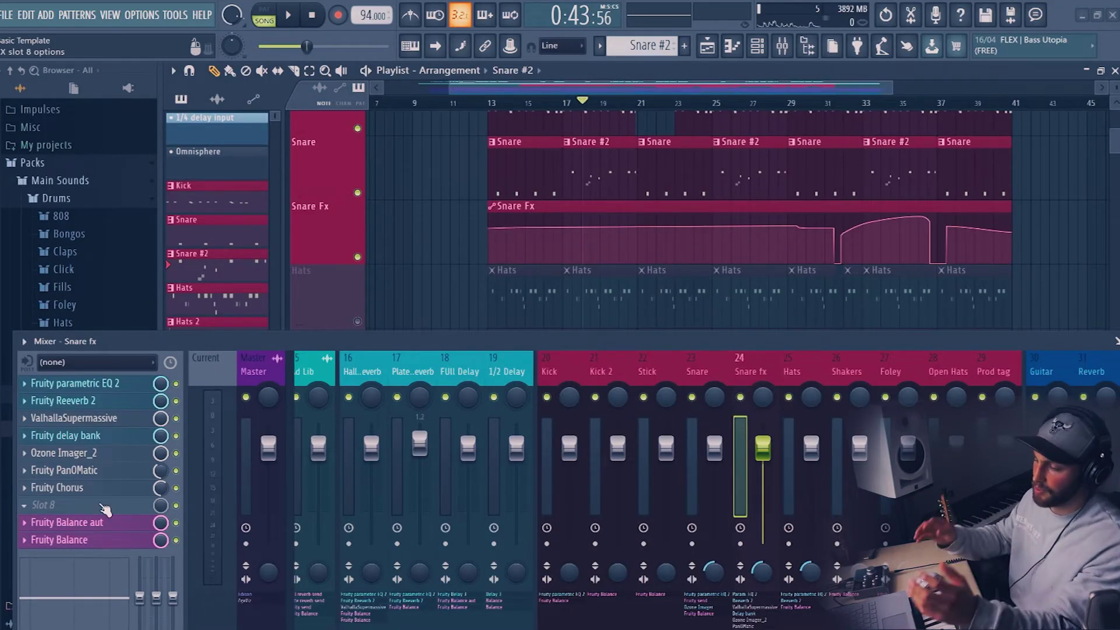
left_click(698, 366)
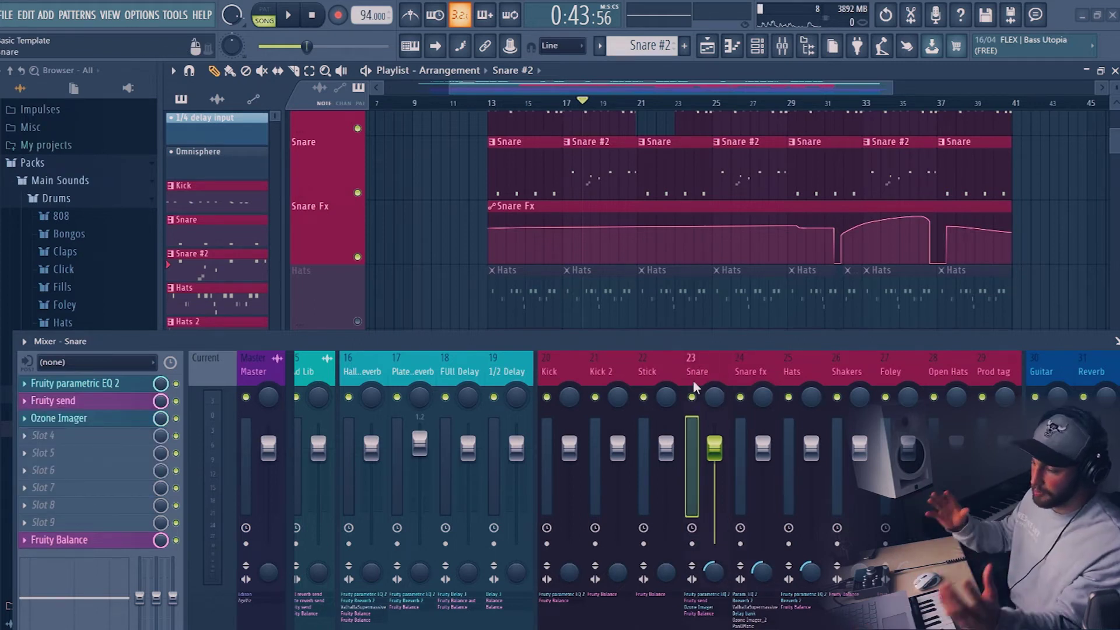
left_click(758, 367)
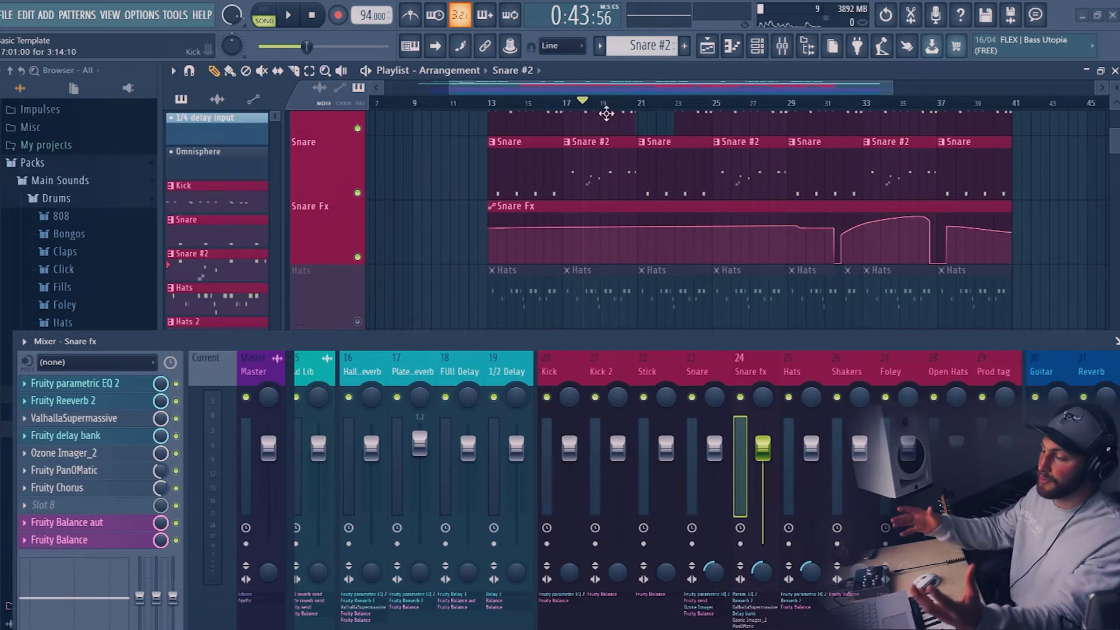
Step: Play the drums from bar 31 through the drop and rise of the Snare Fx automation
left_click(834, 105)
scroll(836, 107, "up", 4)
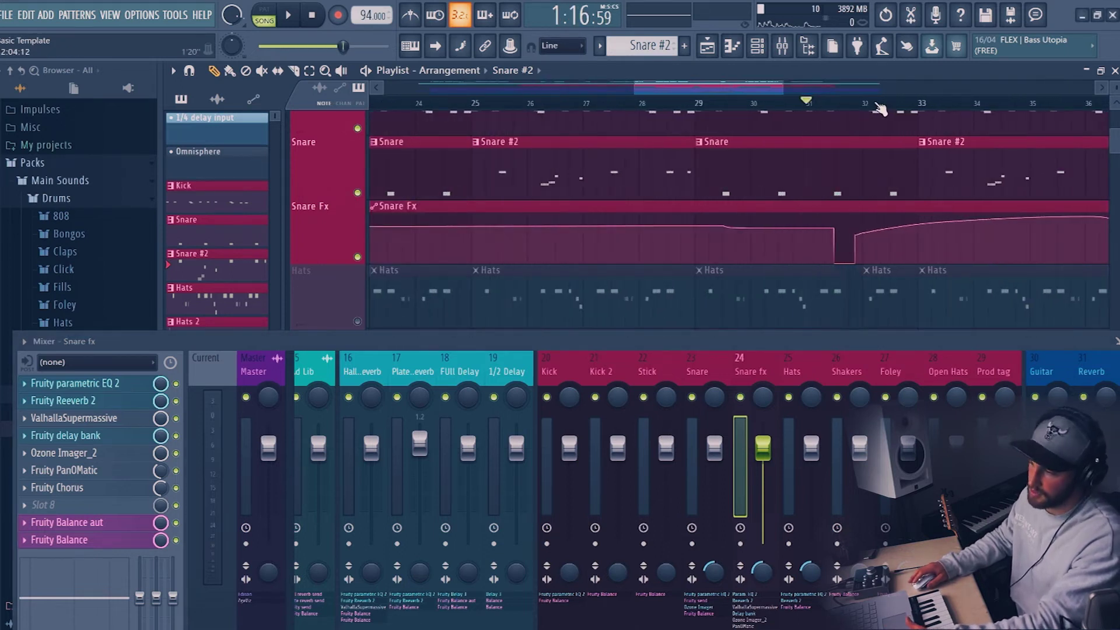
key("space")
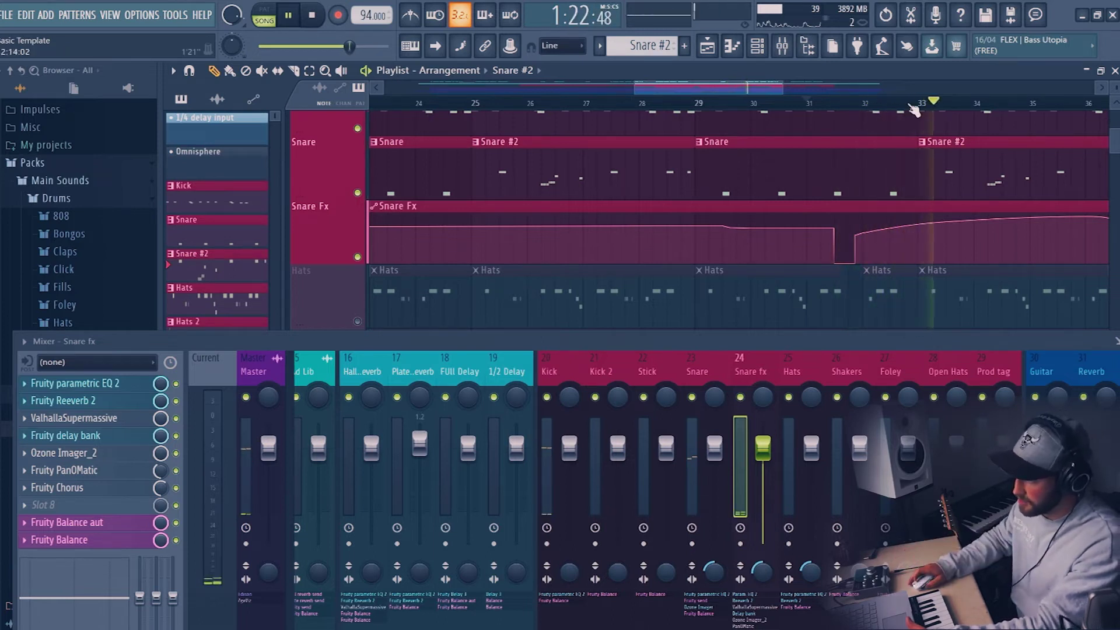
scroll(914, 108, "down", 4)
scroll(834, 107, "up", 2)
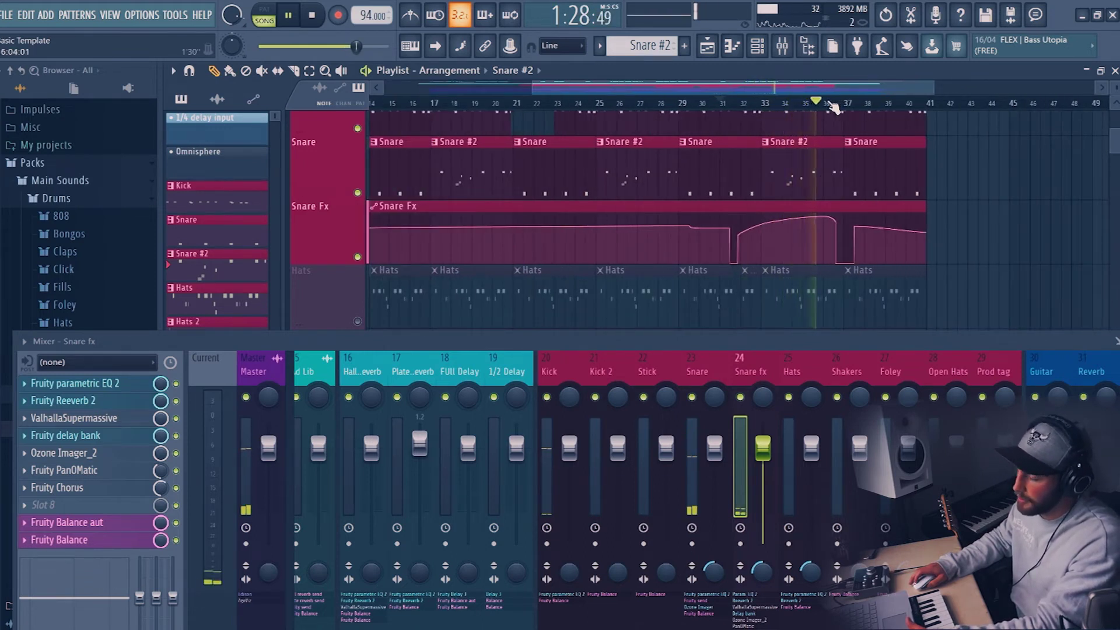
key("space")
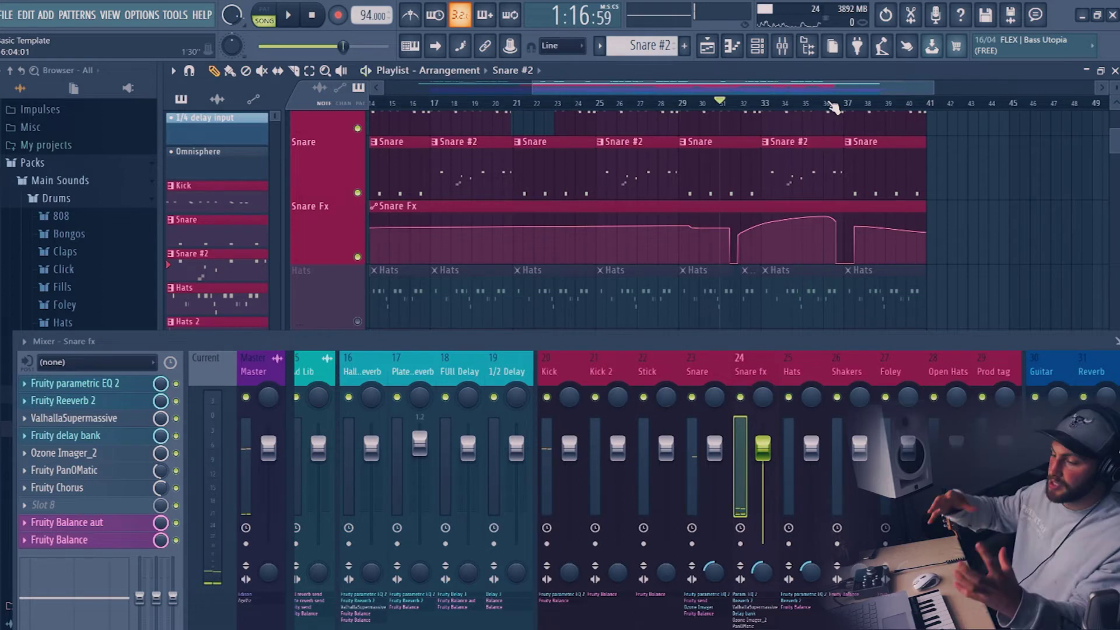
Step: Unmute the Hats and Hats 2 tracks and play the drums from bar 13
scroll(833, 105, "down", 3)
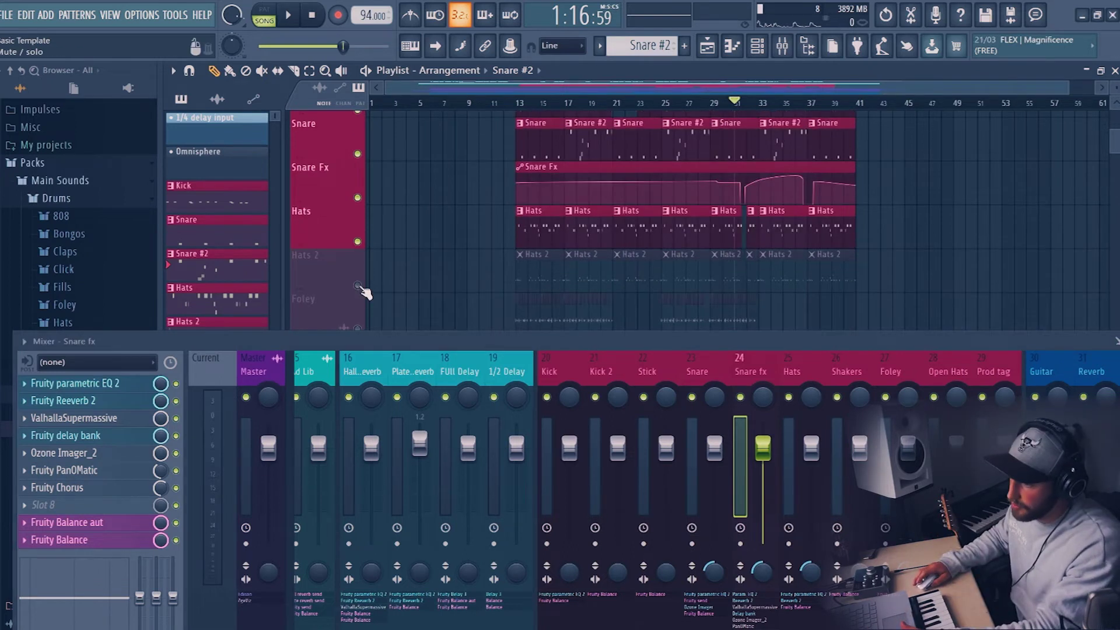
left_click(358, 285)
scroll(400, 249, "down", 2)
left_click(519, 105)
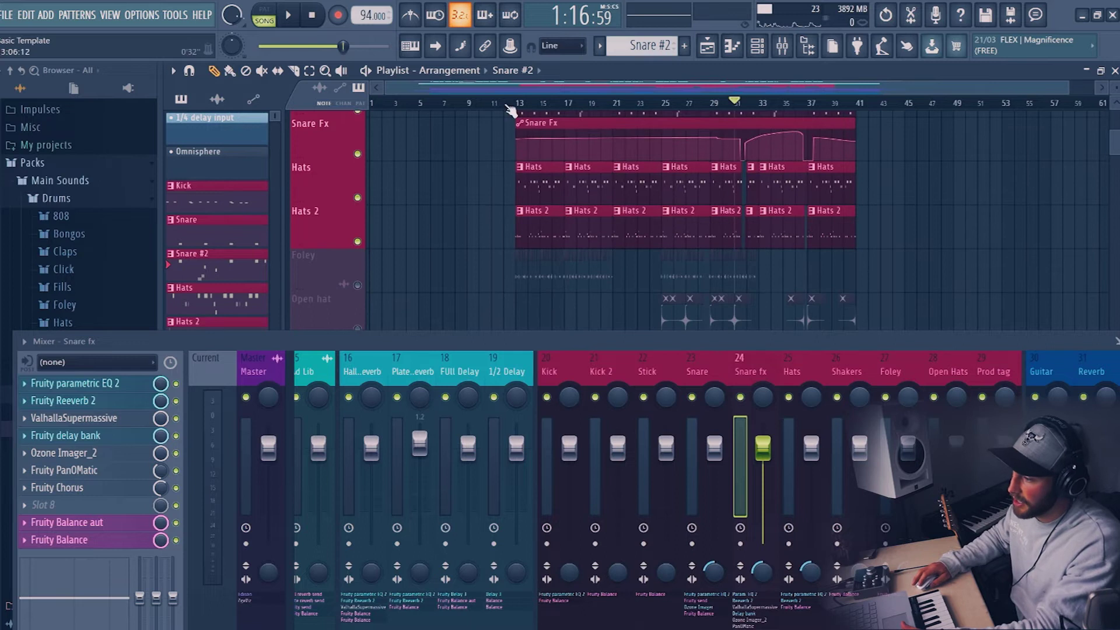
scroll(519, 108, "up", 5)
key("space")
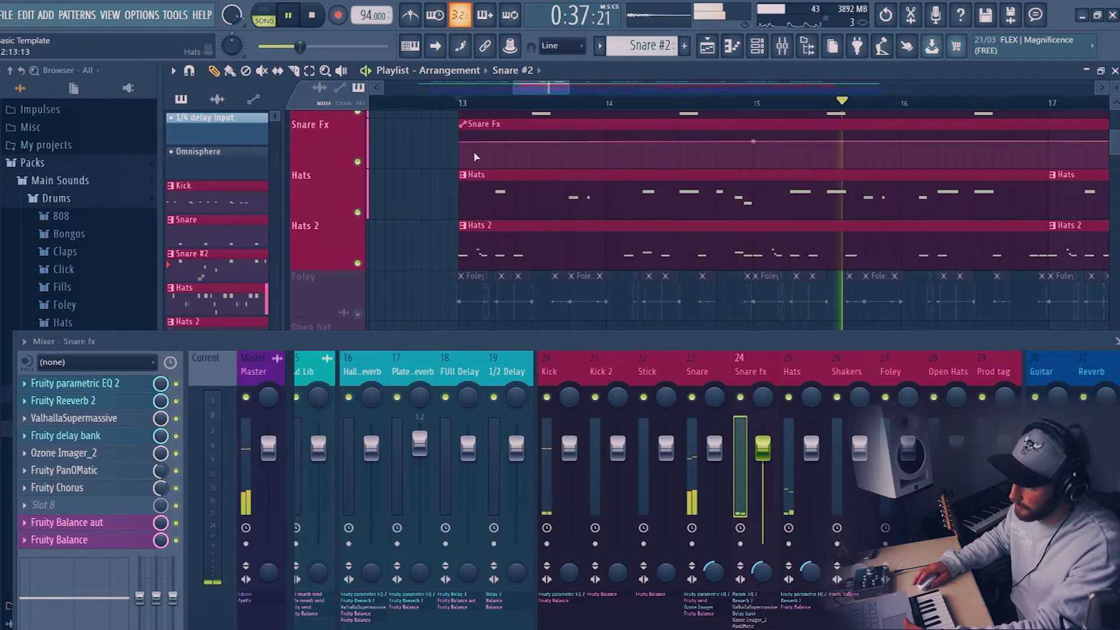
key("space")
Step: Mute the Hats 2 track and play the drums with only the Hats track from bar 13
left_click(358, 263)
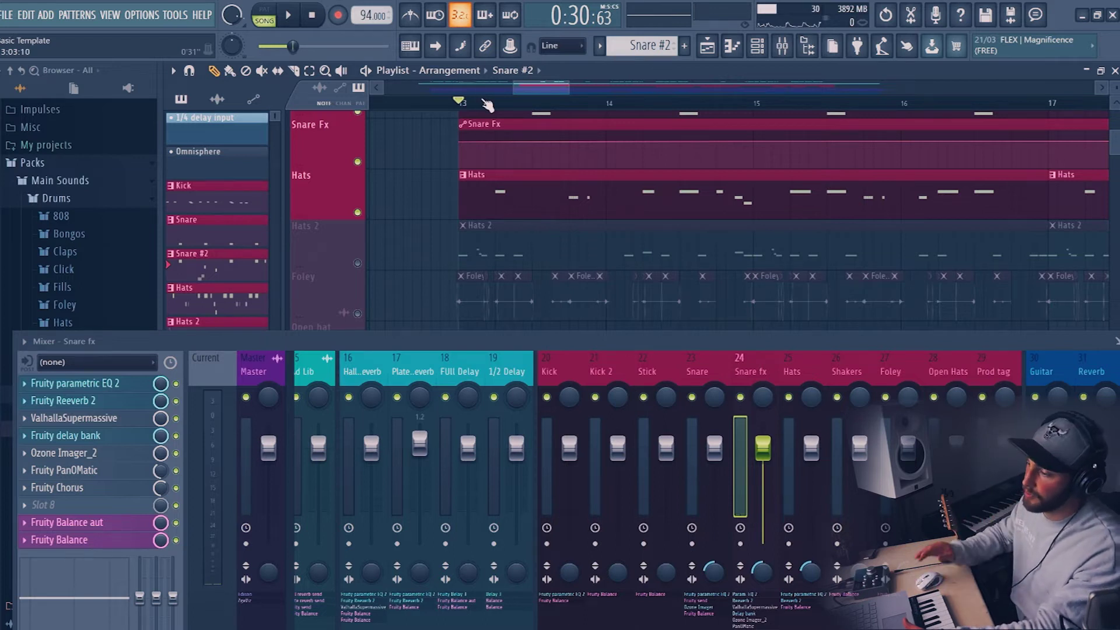
key("space")
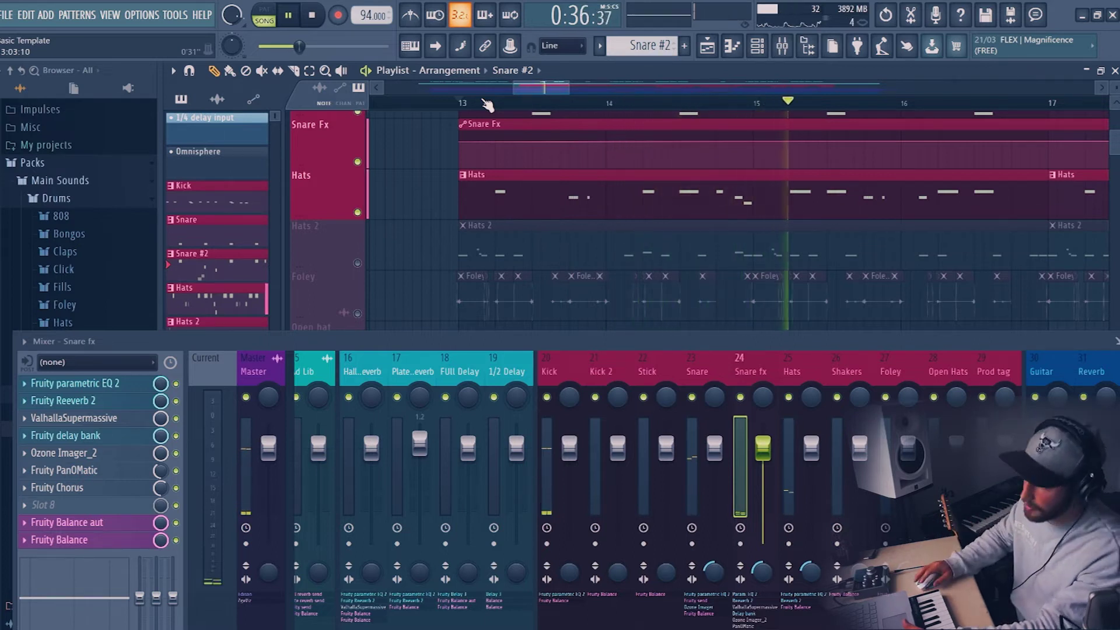
key("space")
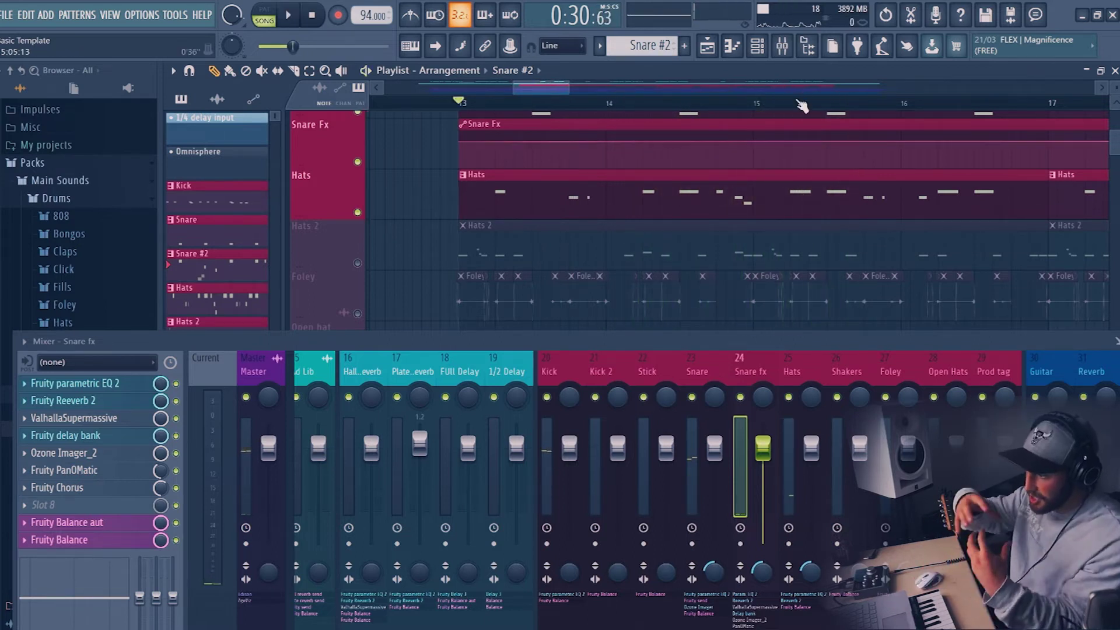
Step: Open the Hats pattern that starts at bar 13 and examine its notes
scroll(708, 172, "up", 2)
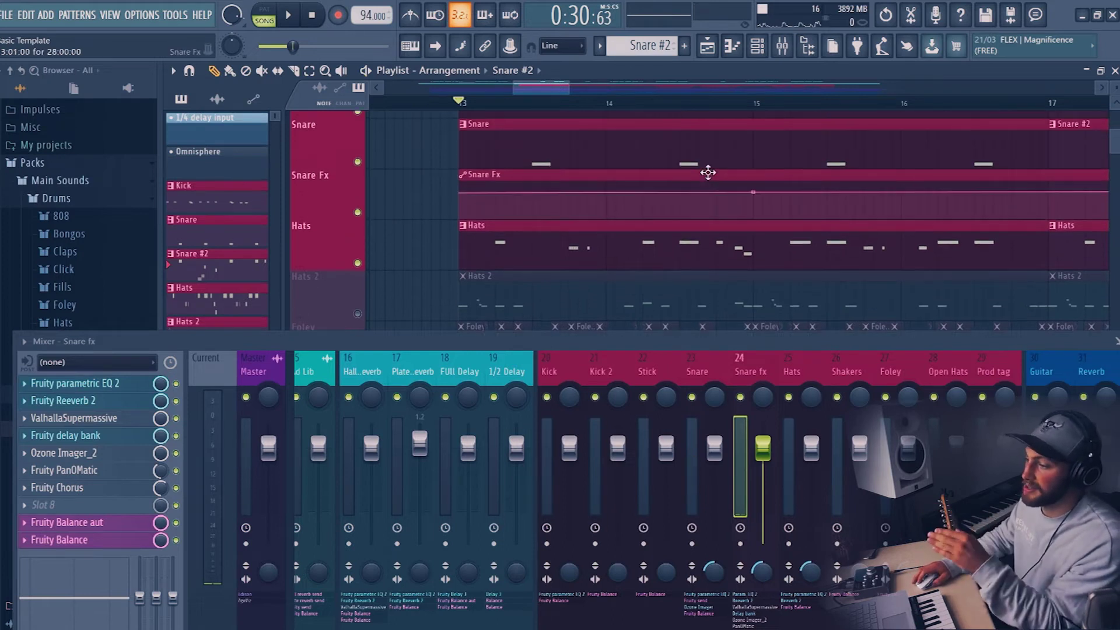
scroll(722, 182, "down", 3)
scroll(708, 175, "up", 2)
scroll(1058, 251, "down", 2)
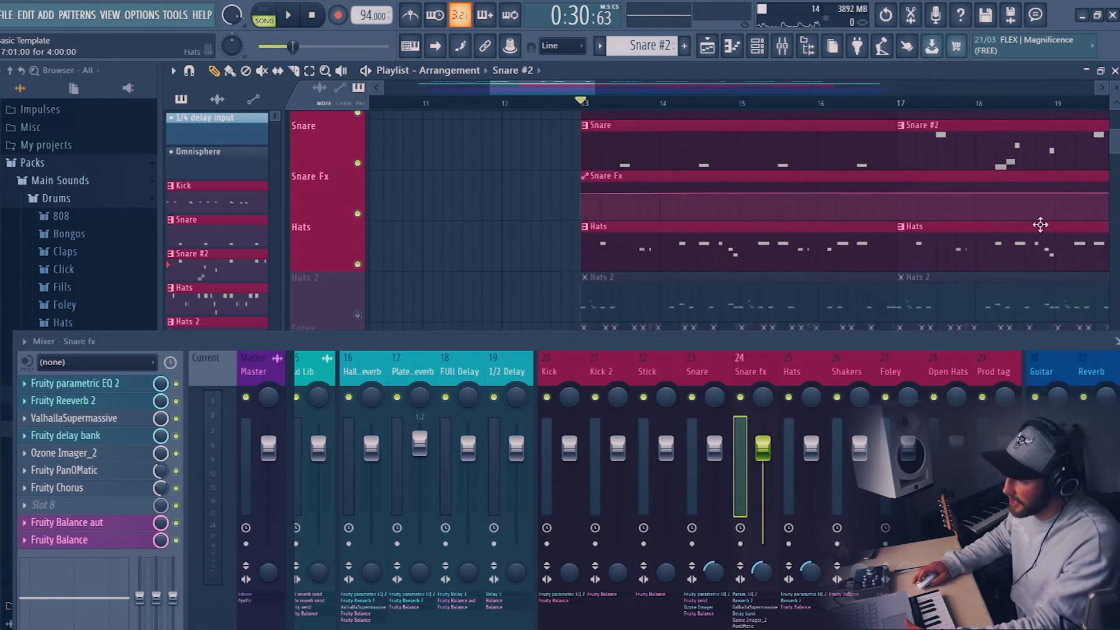
double_click(664, 251)
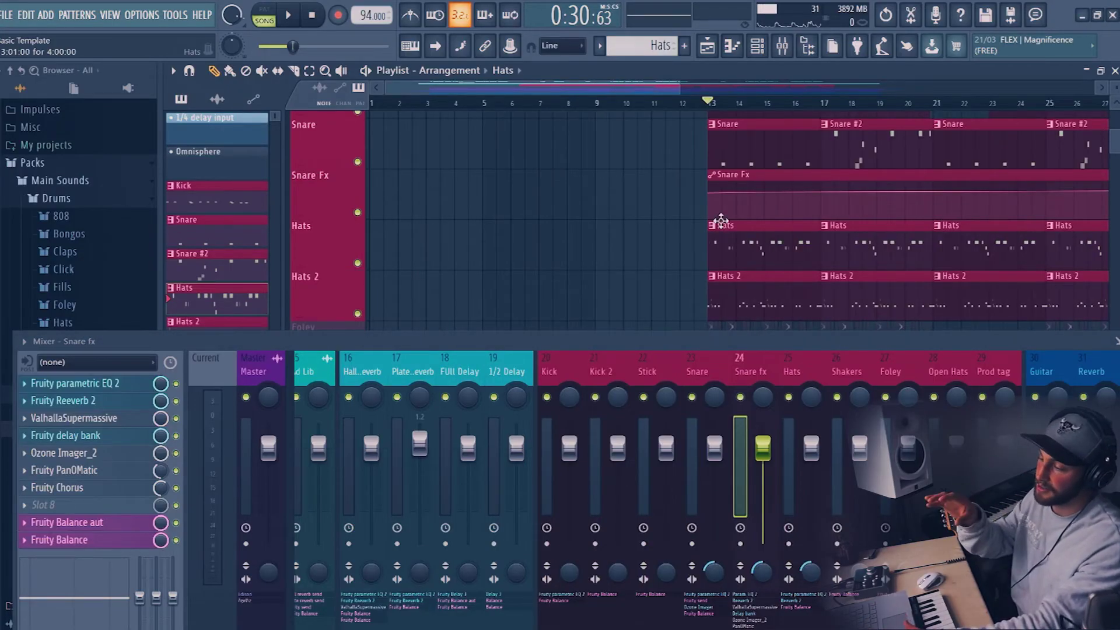
Step: Play the drums with both Hats and Hats 2 from bar 13, and close the mixer
key("space")
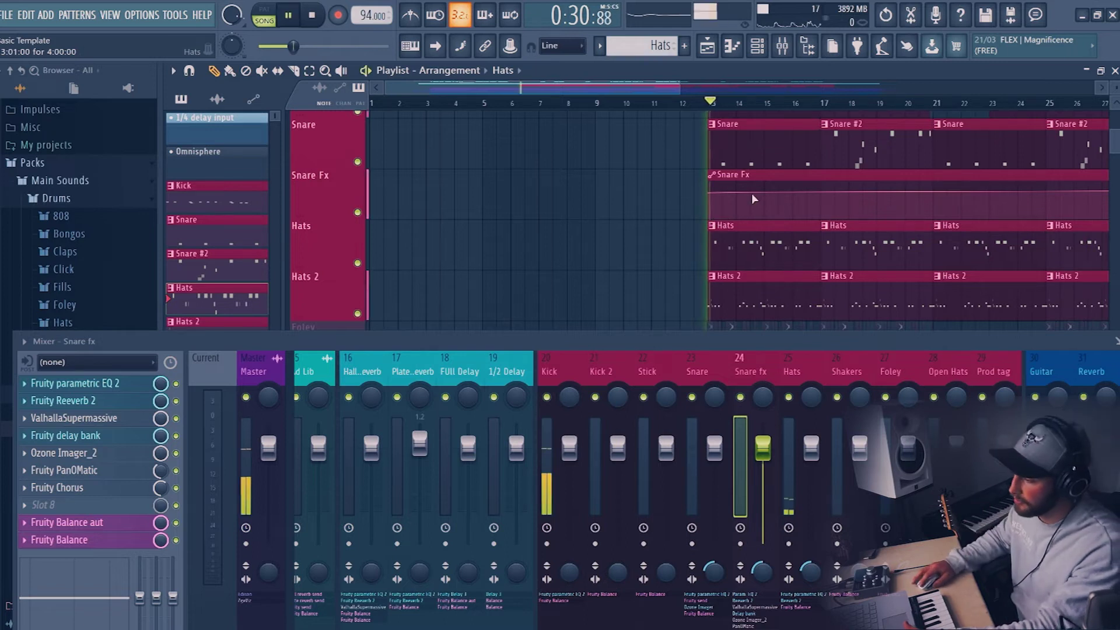
scroll(781, 115, "up", 3)
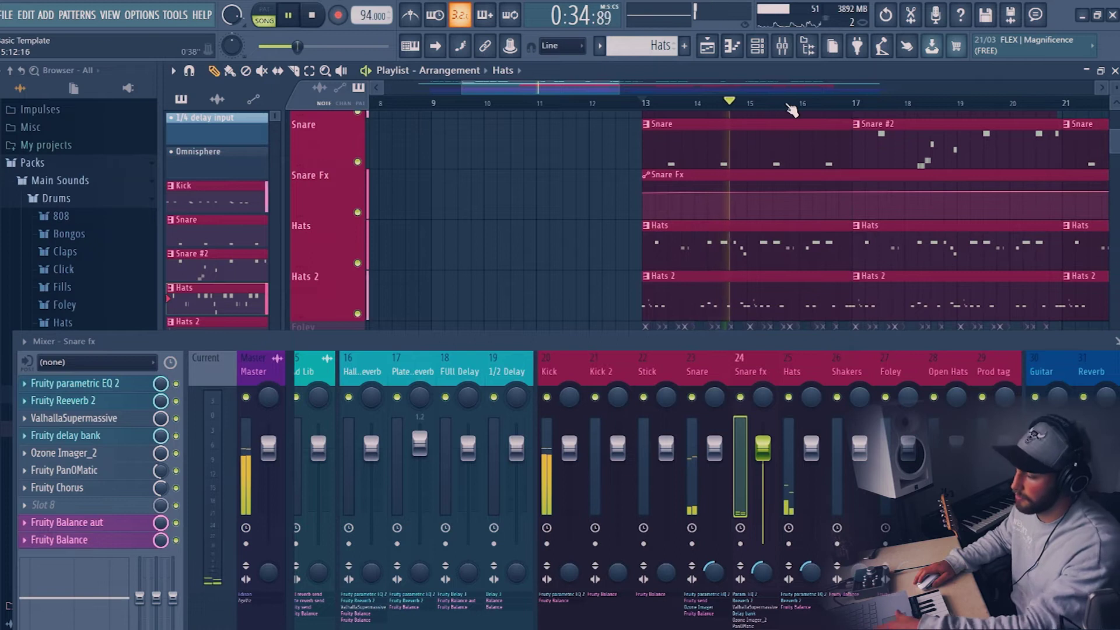
key("F9")
scroll(792, 110, "down", 3)
scroll(792, 112, "down", 3)
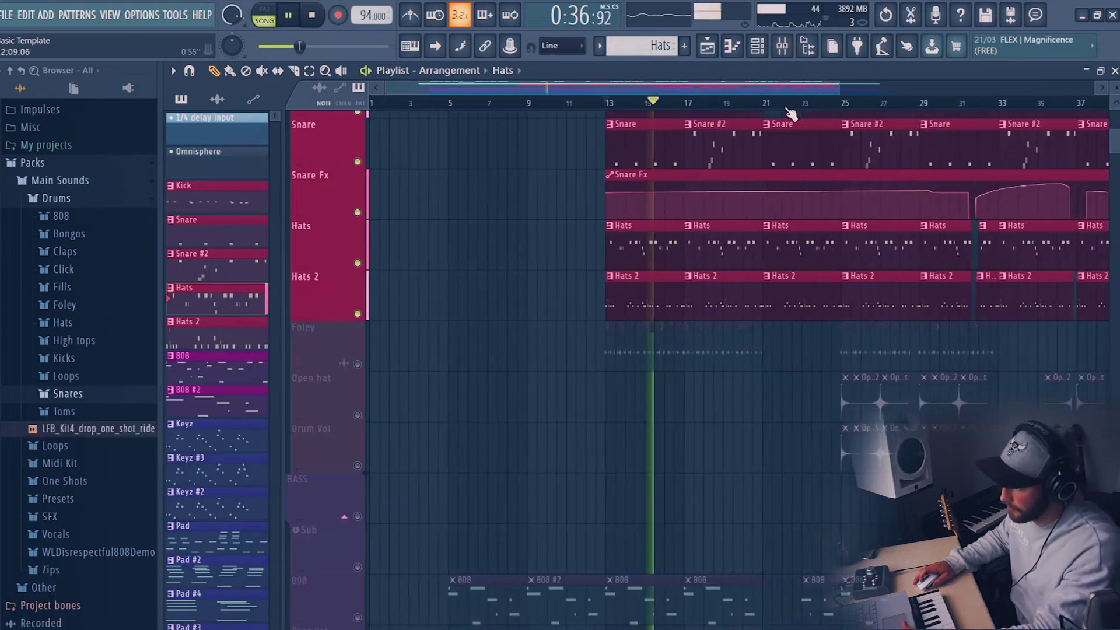
key("space")
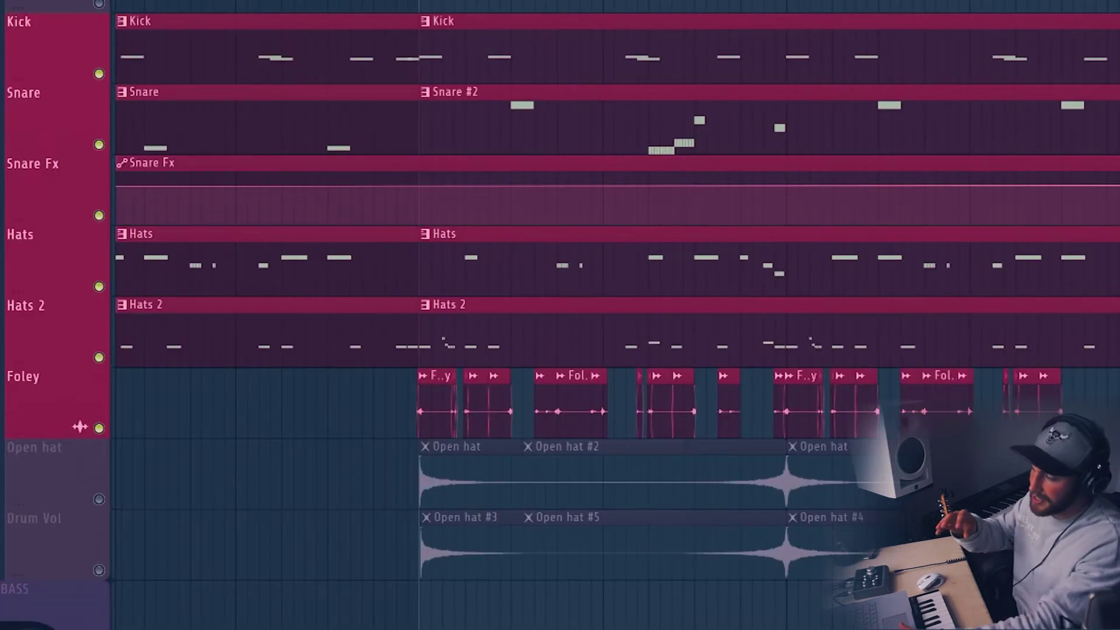
Step: Play the drums with the Foley track from bar 25, and replay them with the first Foley chops in close view
key("space")
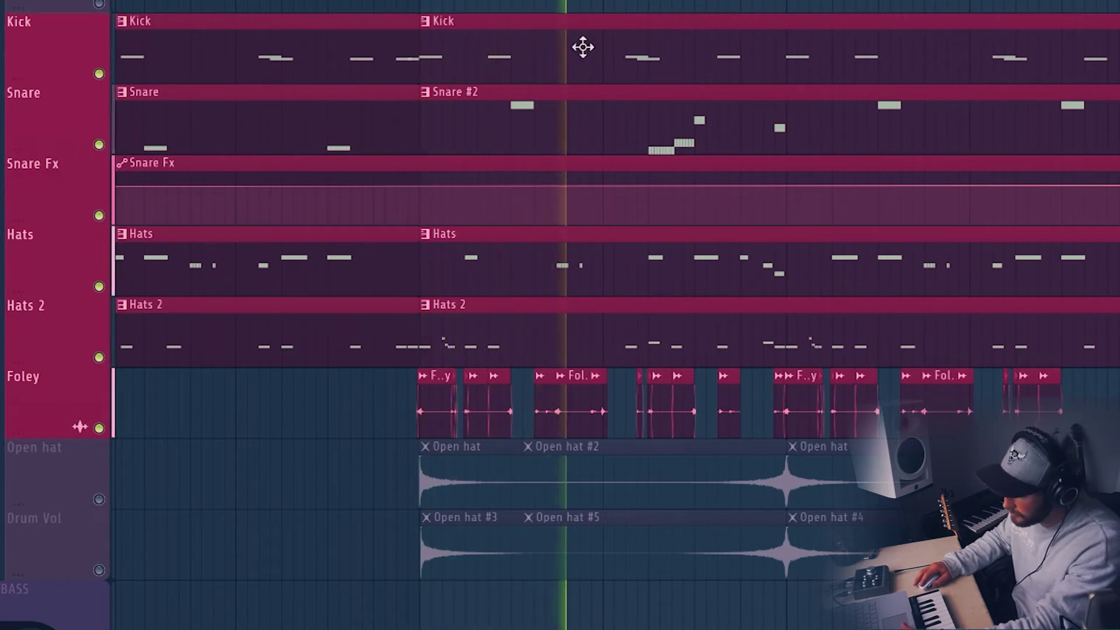
key("space")
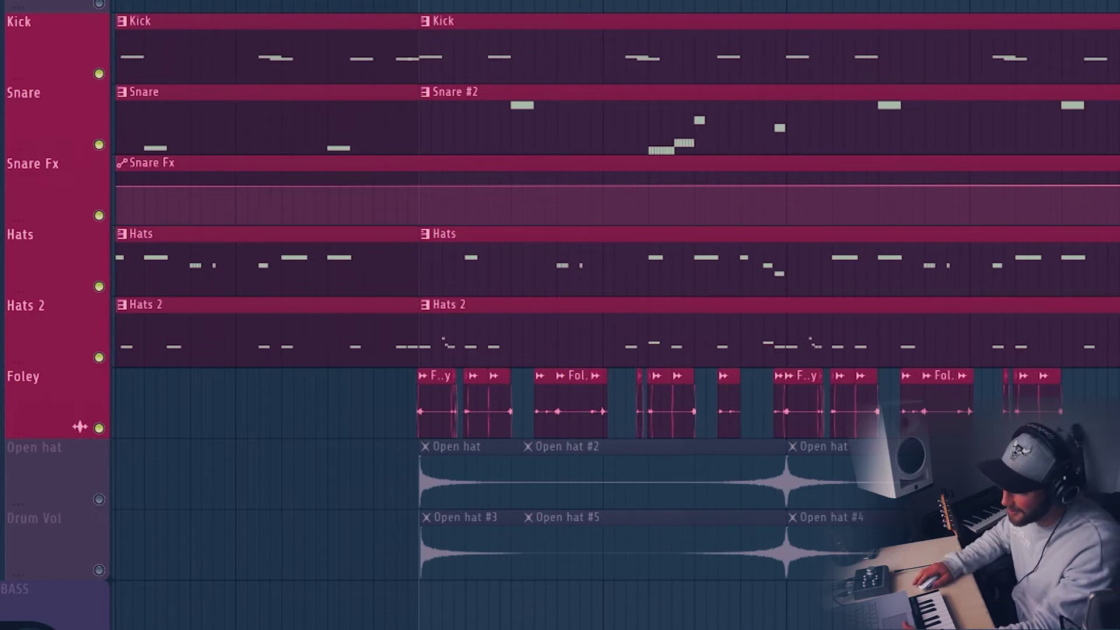
scroll(432, 51, "up", 5)
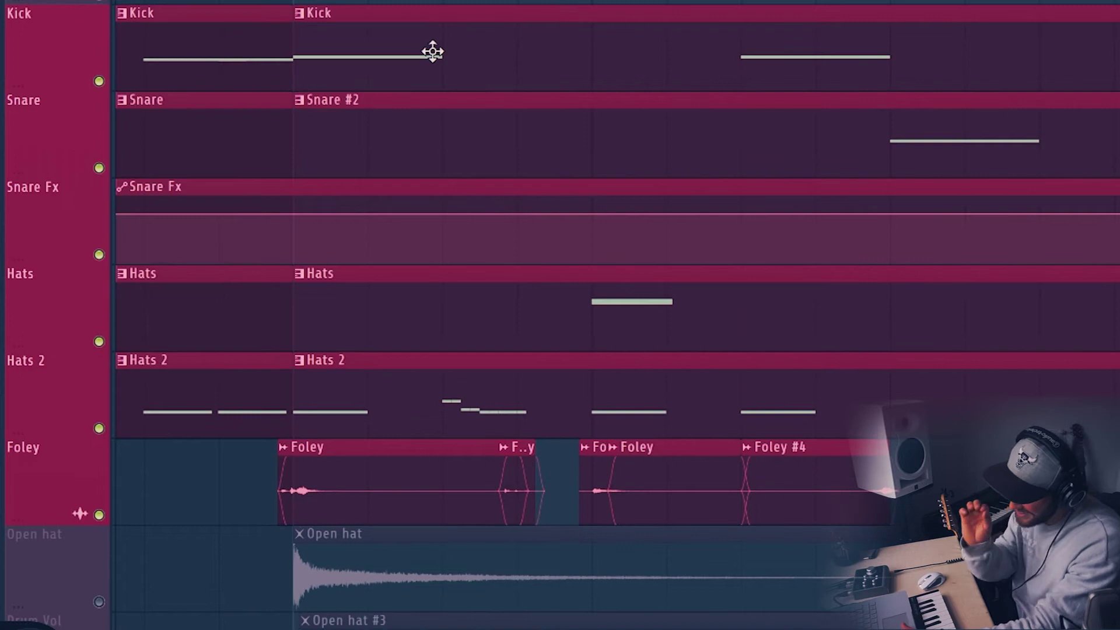
key("space")
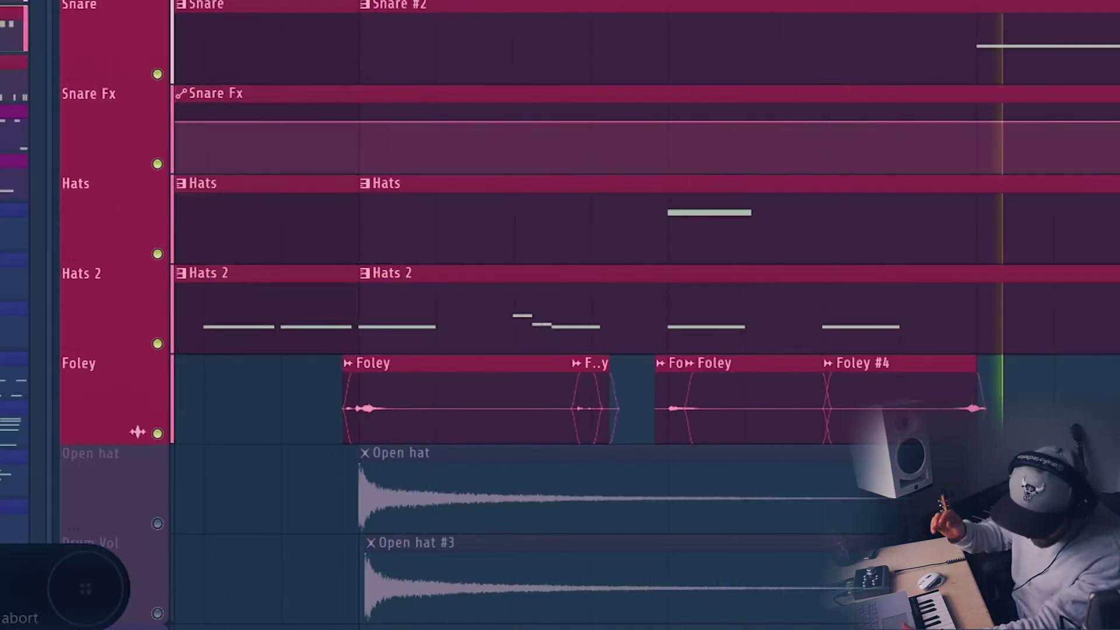
key("space")
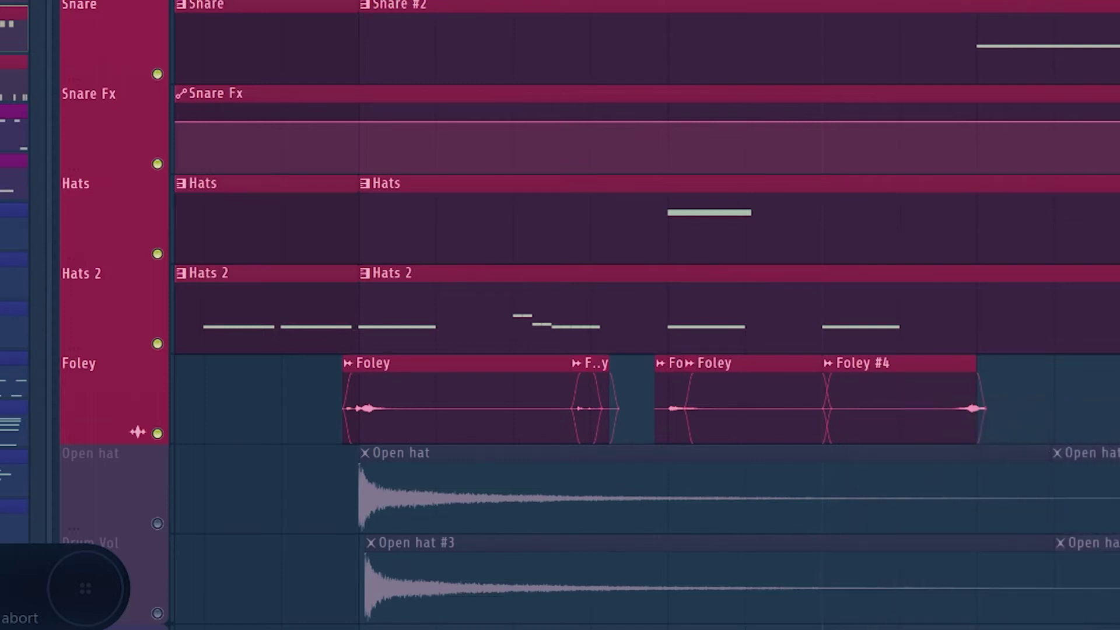
Step: Replay the opening of bar 25 several times to hear the Foley chop placed just ahead of the beat
key("space")
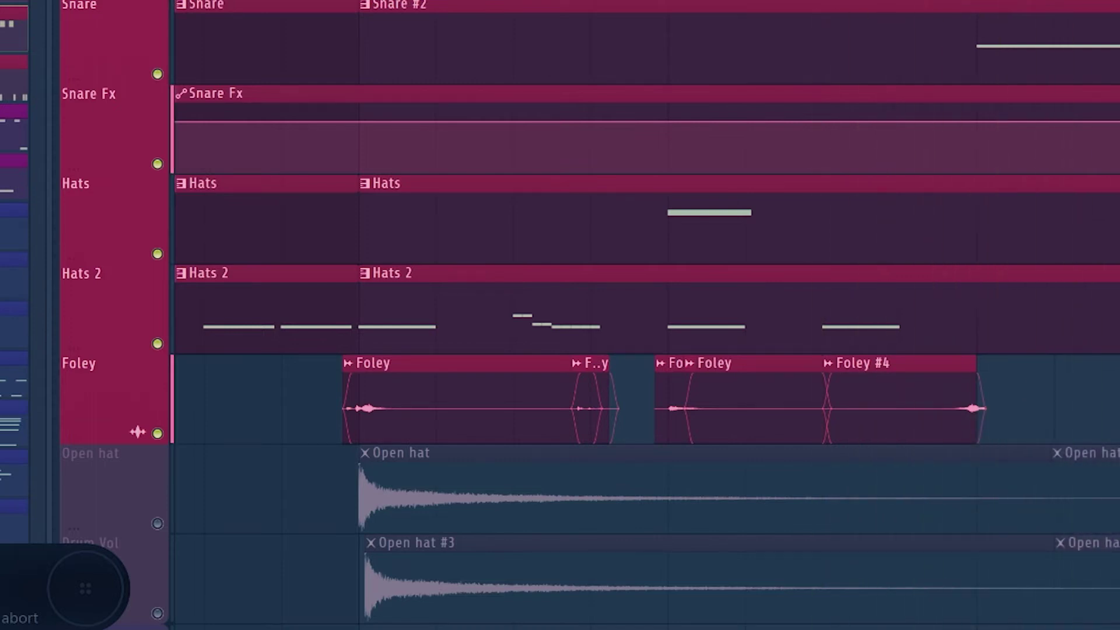
scroll(646, 315, "left", 1)
scroll(647, 315, "left", 1)
key("space")
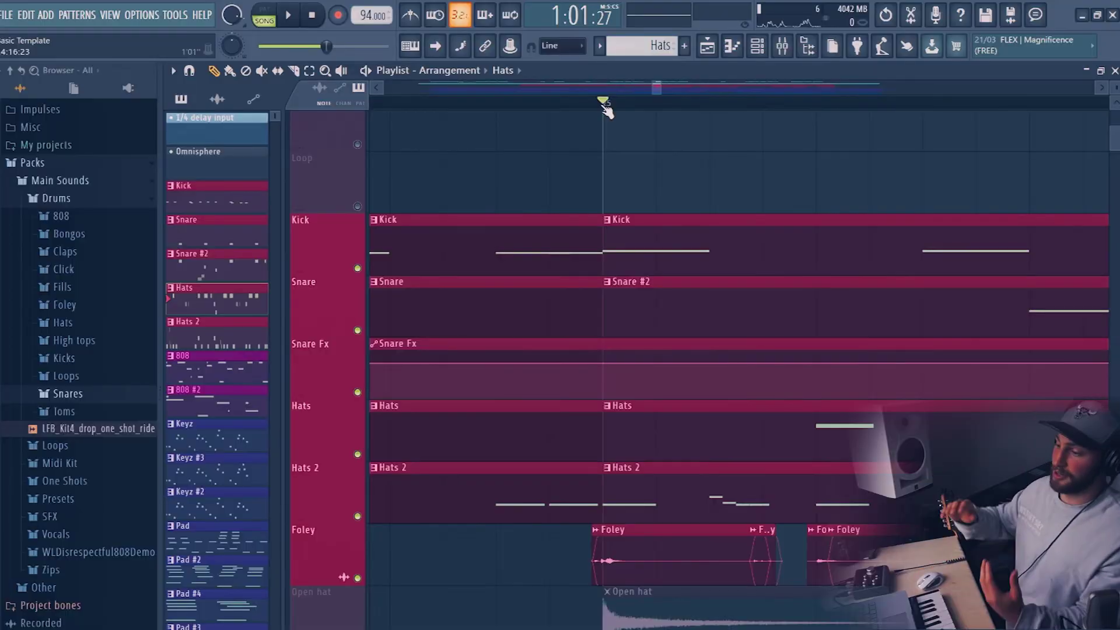
key("space")
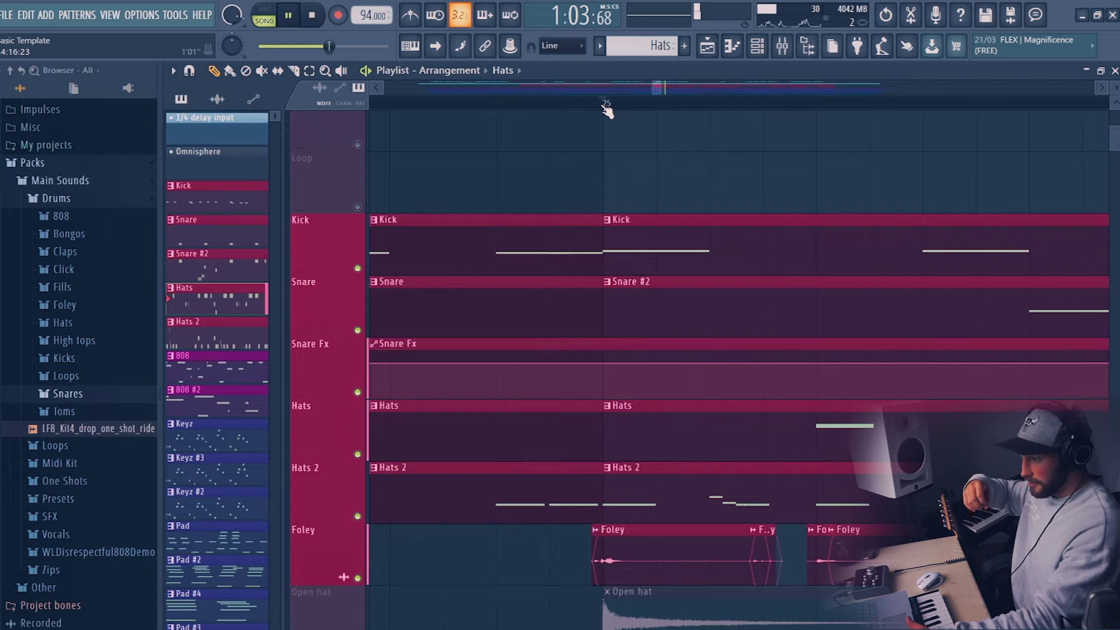
key("space")
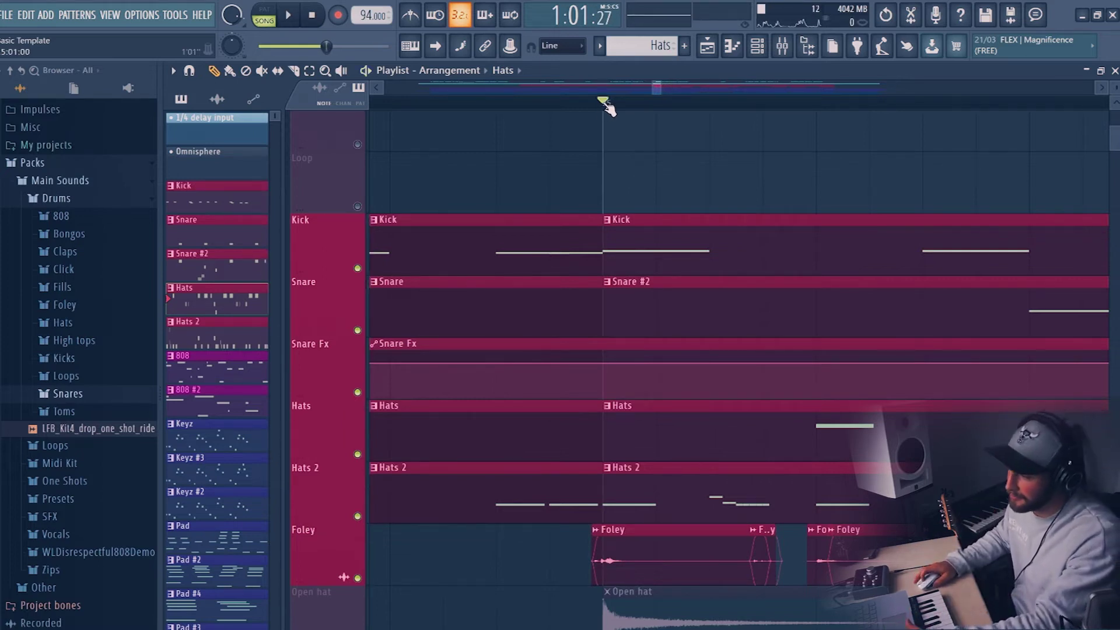
key("space")
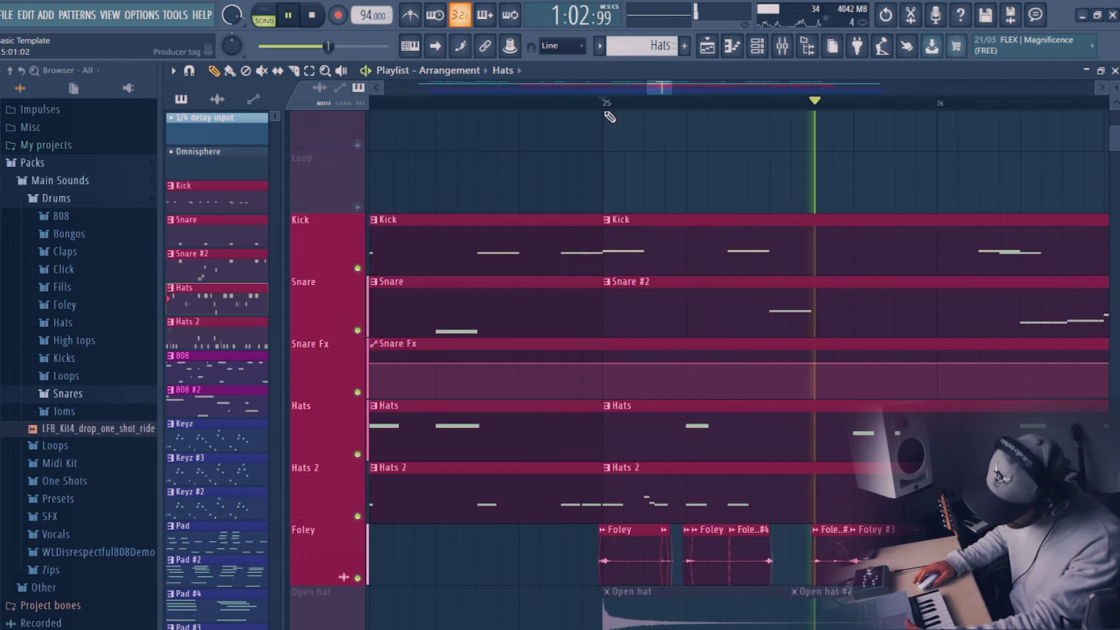
Step: Unmute the Open hat and Drum Vol tracks and play the drums from bar 25
scroll(815, 211, "down", 3)
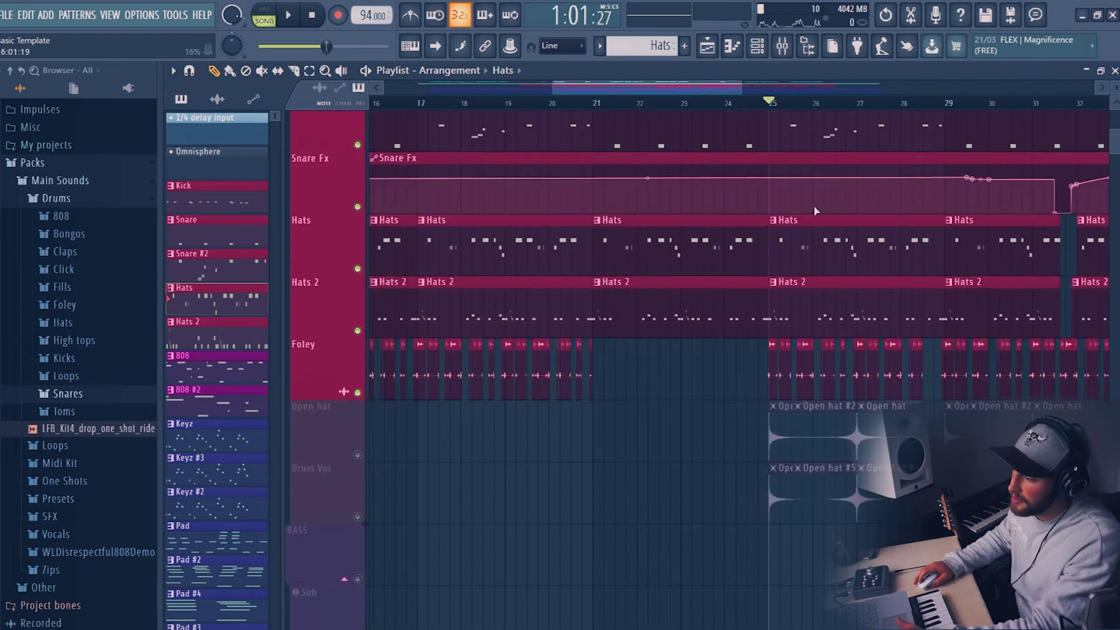
scroll(793, 220, "down", 1)
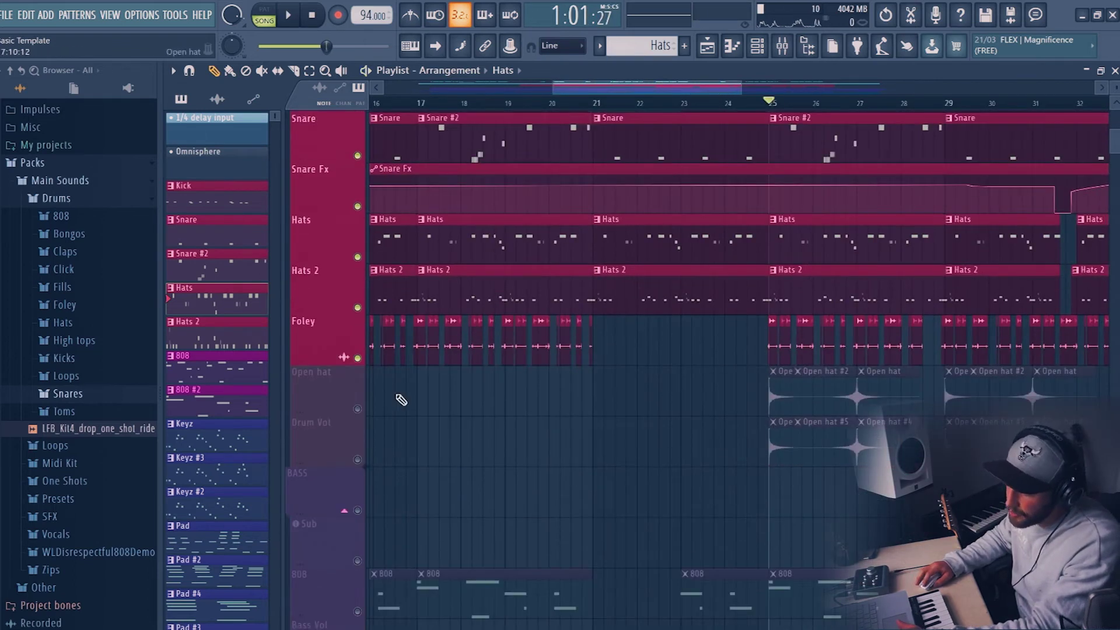
left_click(357, 409)
left_click(358, 459)
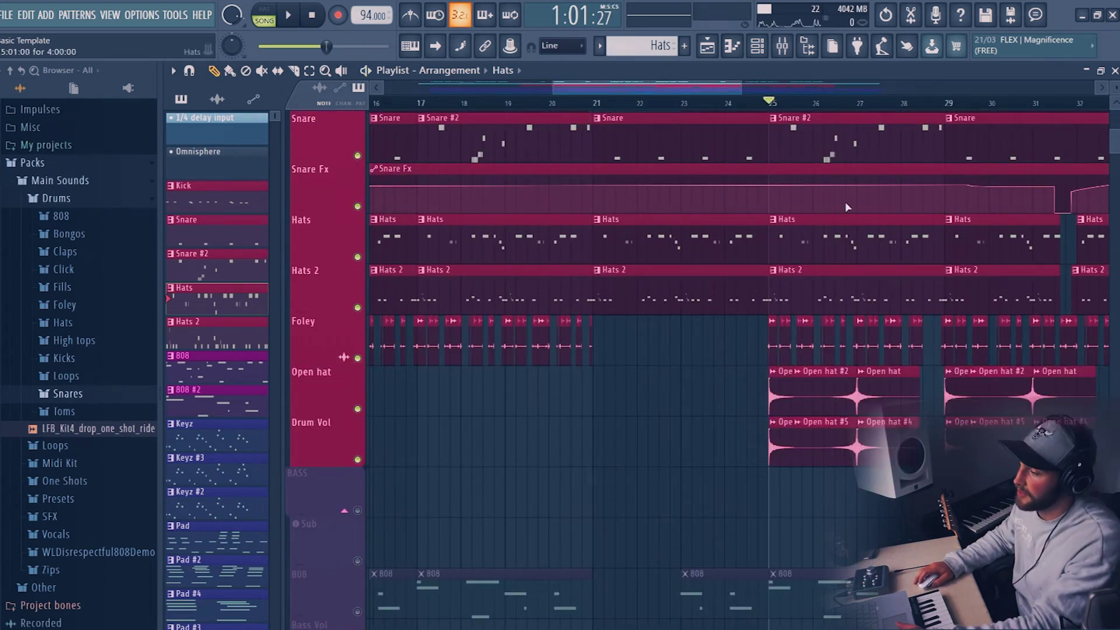
scroll(909, 113, "up", 5)
key("space")
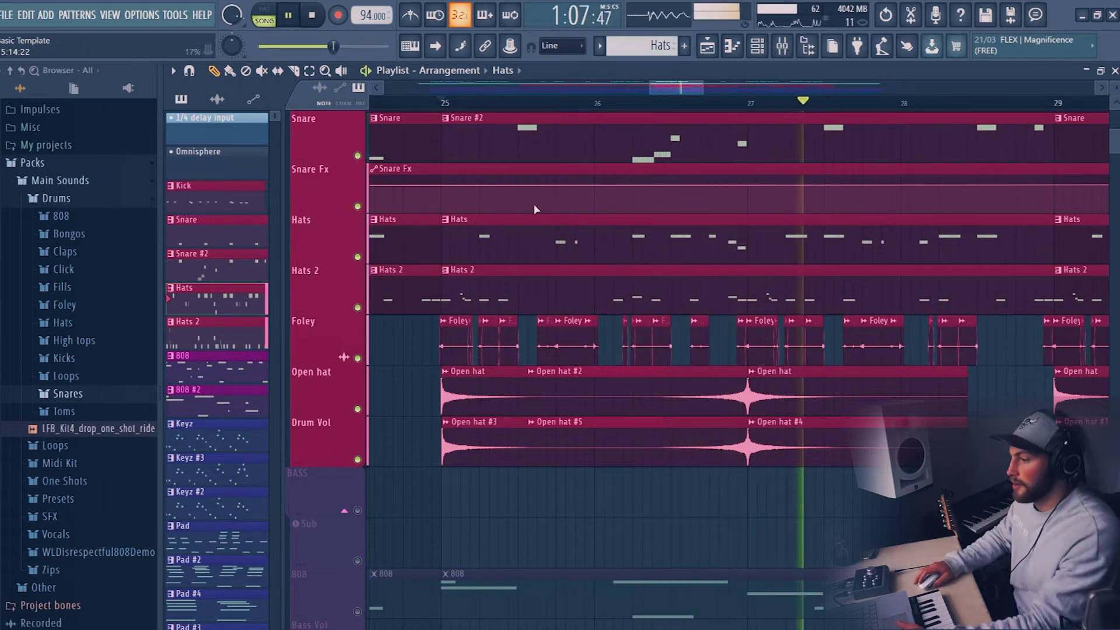
Step: Stop playback and look over where the foley and open hat clips fall across the whole drum arrangement
key("space")
scroll(780, 113, "down", 3)
scroll(781, 112, "down", 4)
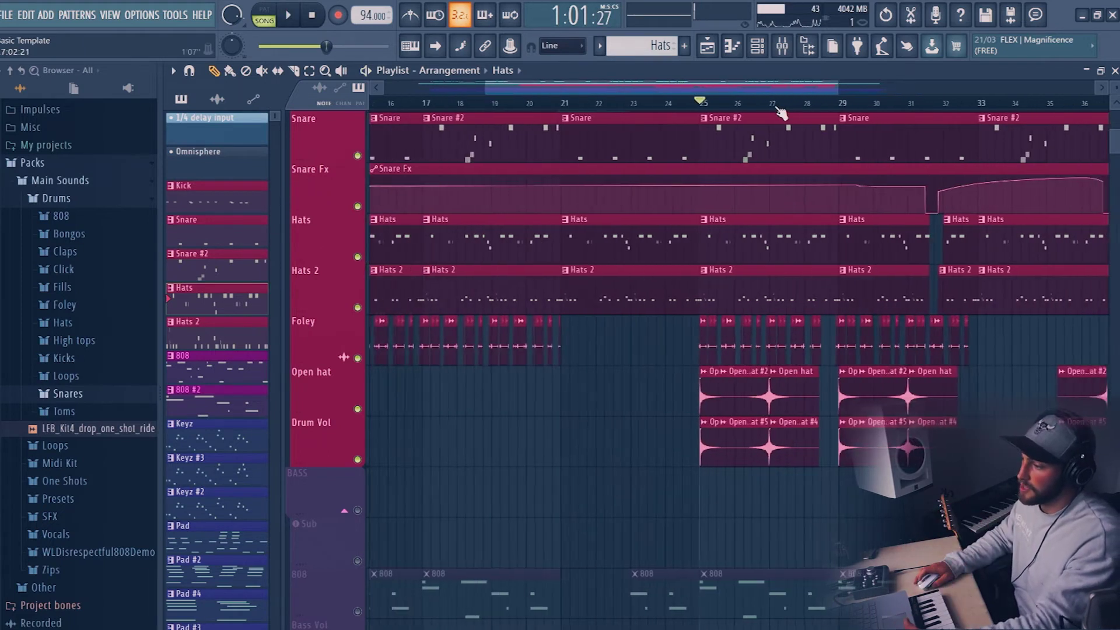
scroll(908, 289, "down", 1)
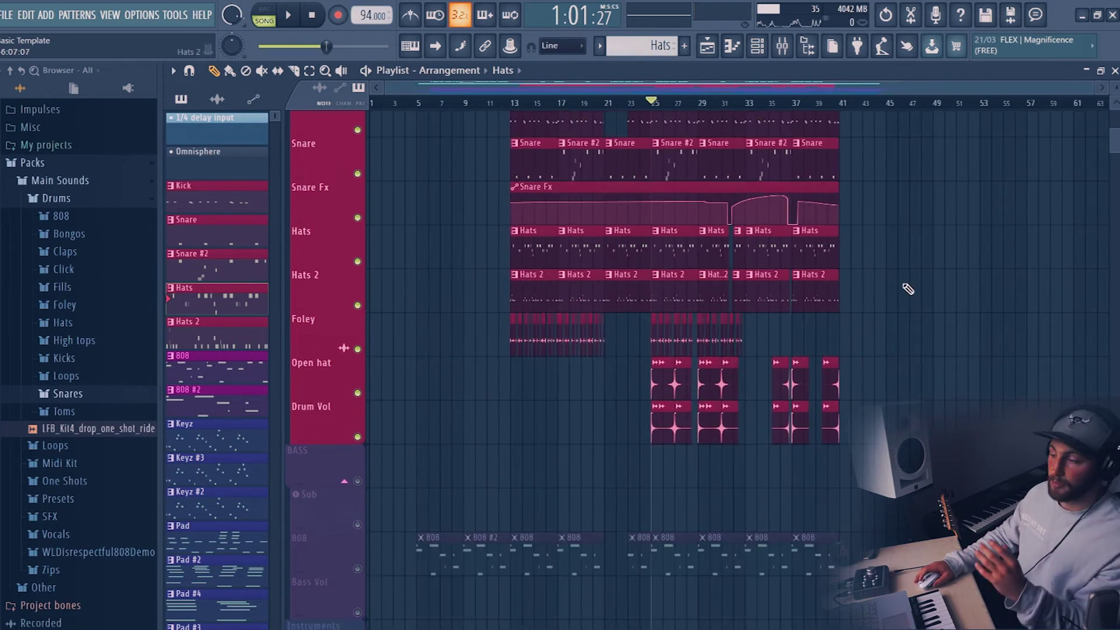
scroll(908, 288, "up", 3)
scroll(667, 304, "down", 2)
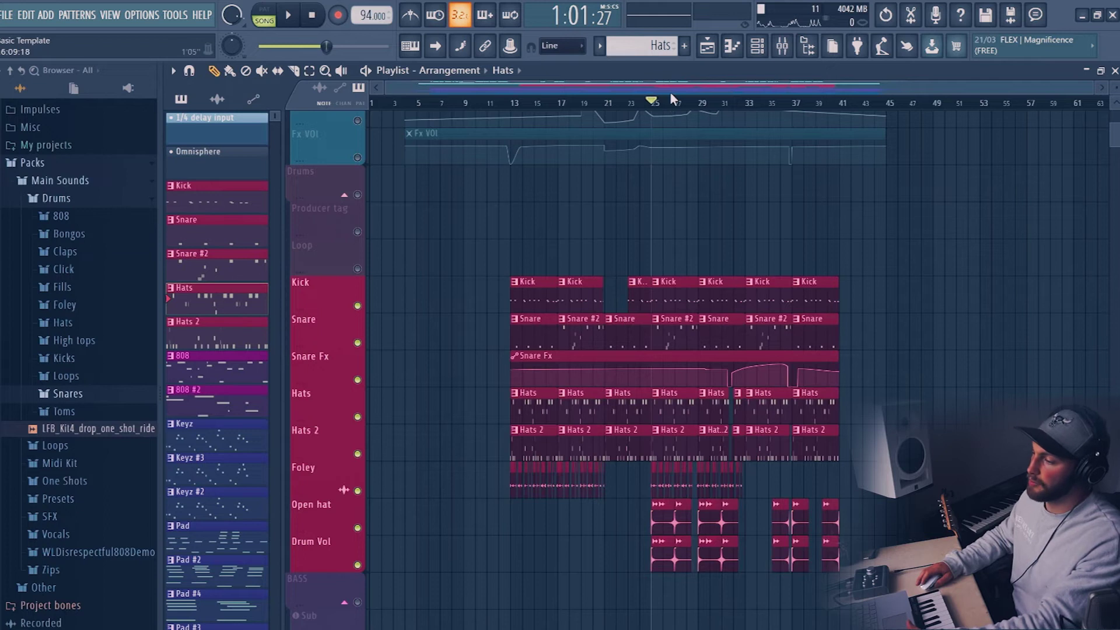
Step: Play the full drum group again from bar 25, with the surrounding sections in view
scroll(673, 102, "up", 4)
scroll(676, 105, "up", 3)
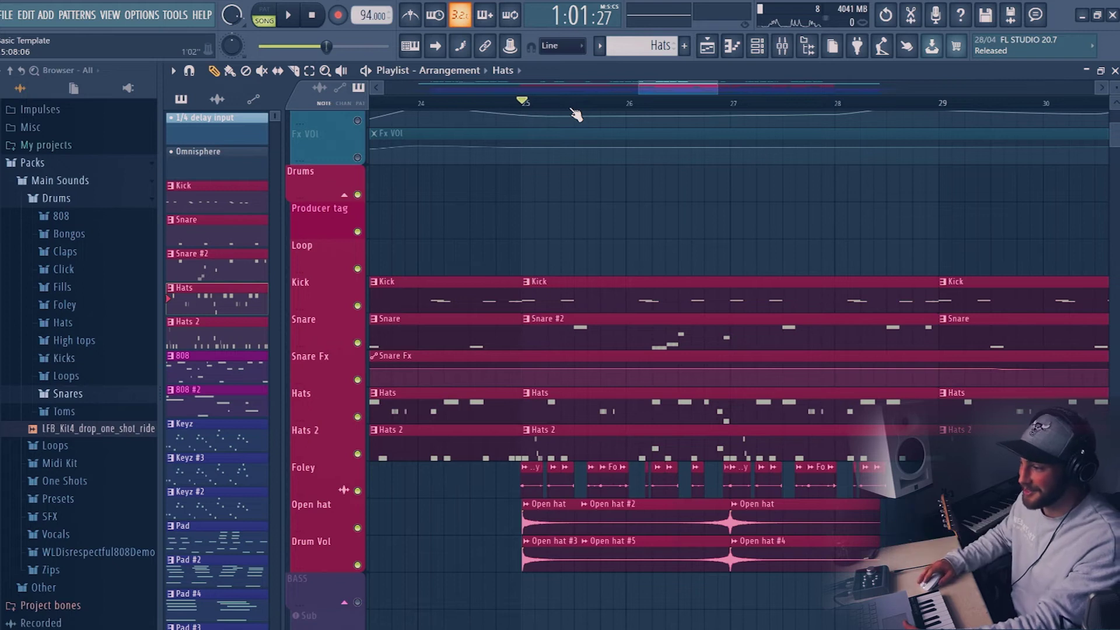
key("space")
scroll(601, 116, "down", 2)
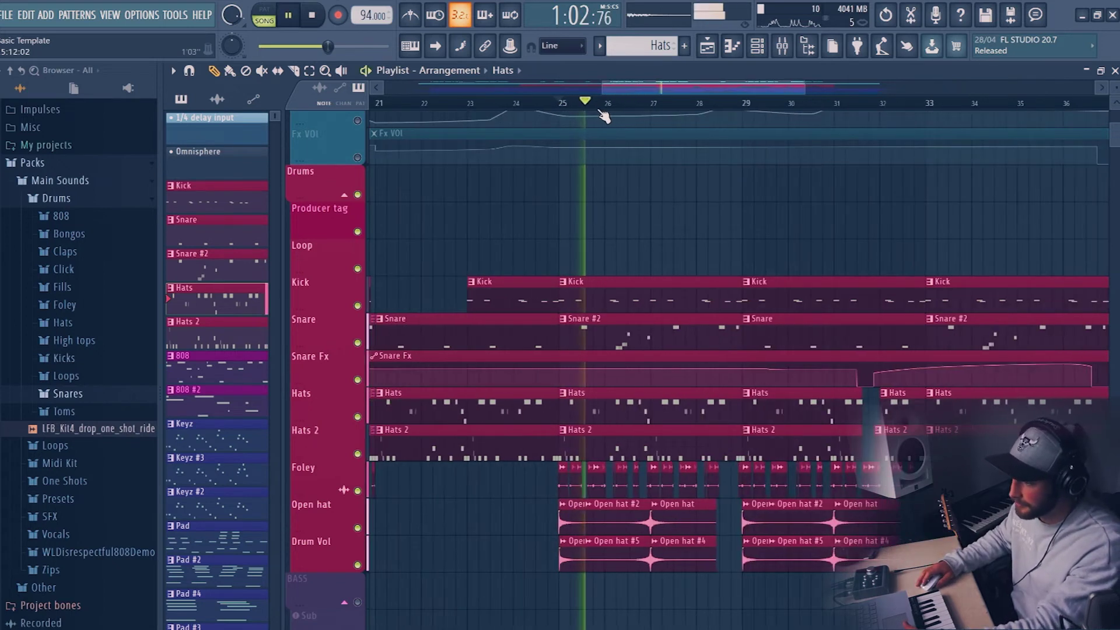
scroll(605, 117, "down", 3)
scroll(610, 180, "down", 4)
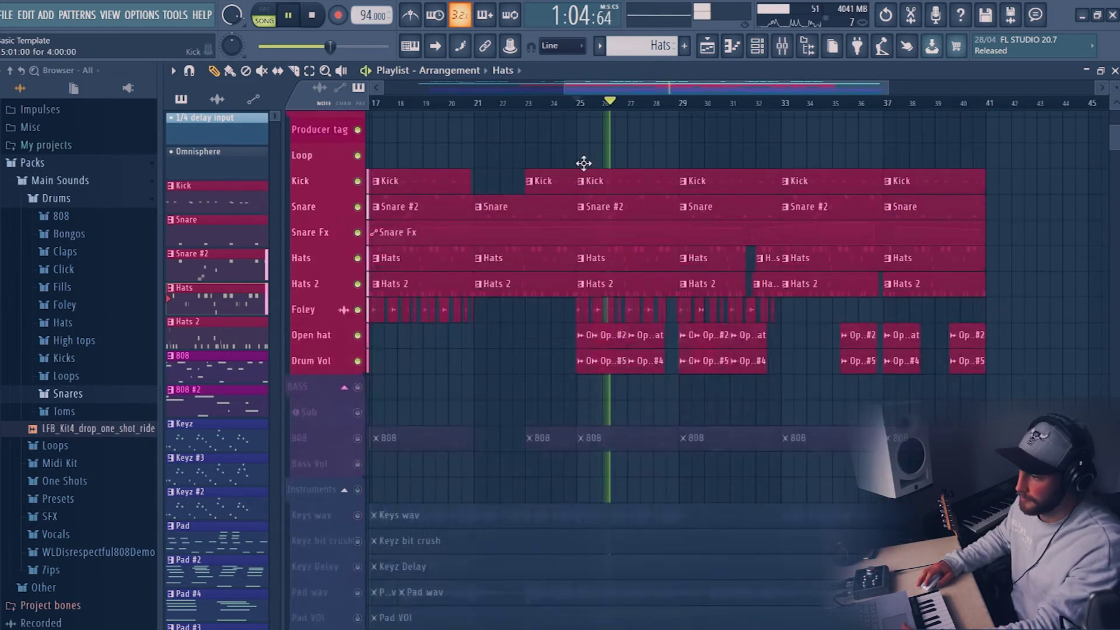
key("space")
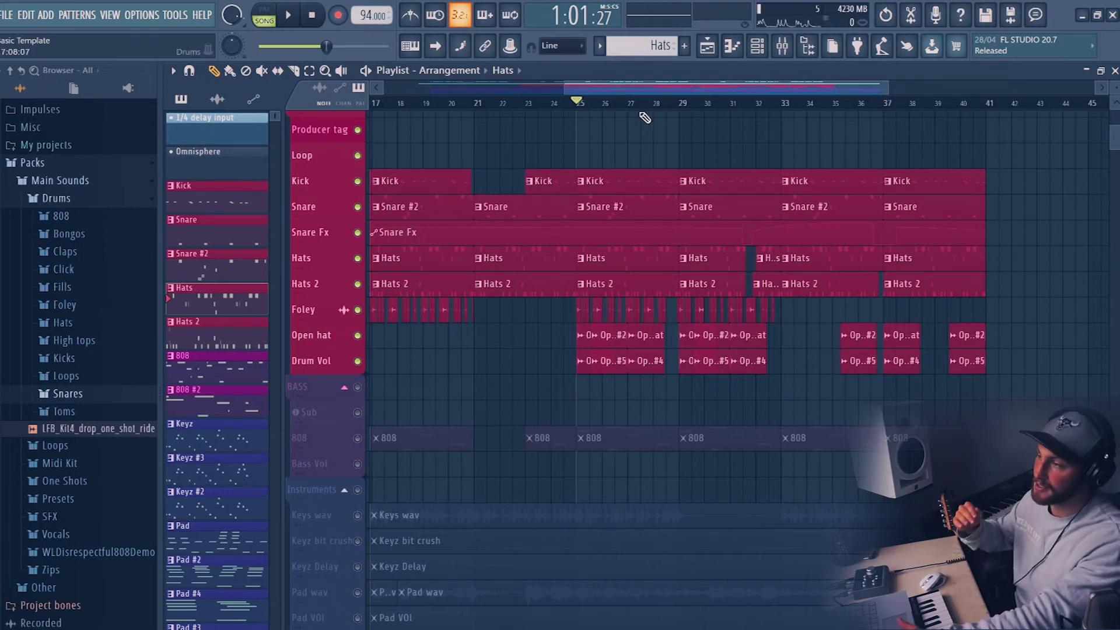
Step: Unmute the BASS group and play it with the drums from bar 25, soloing the 808 track during playback
left_click(358, 387)
scroll(594, 111, "up", 2)
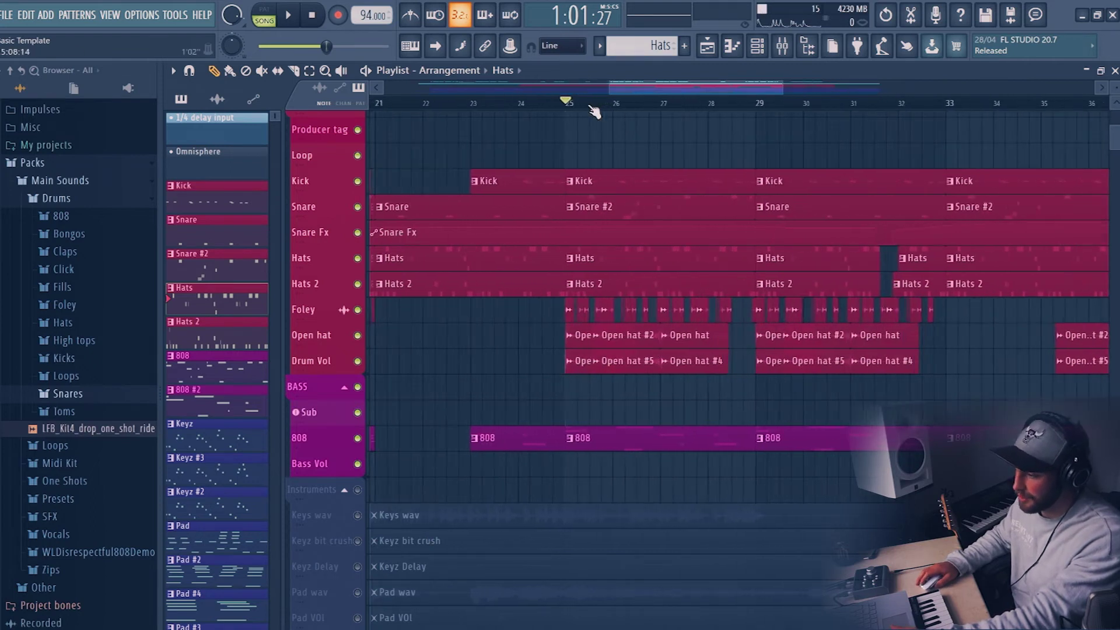
scroll(594, 111, "up", 2)
scroll(580, 215, "down", 2)
key("space")
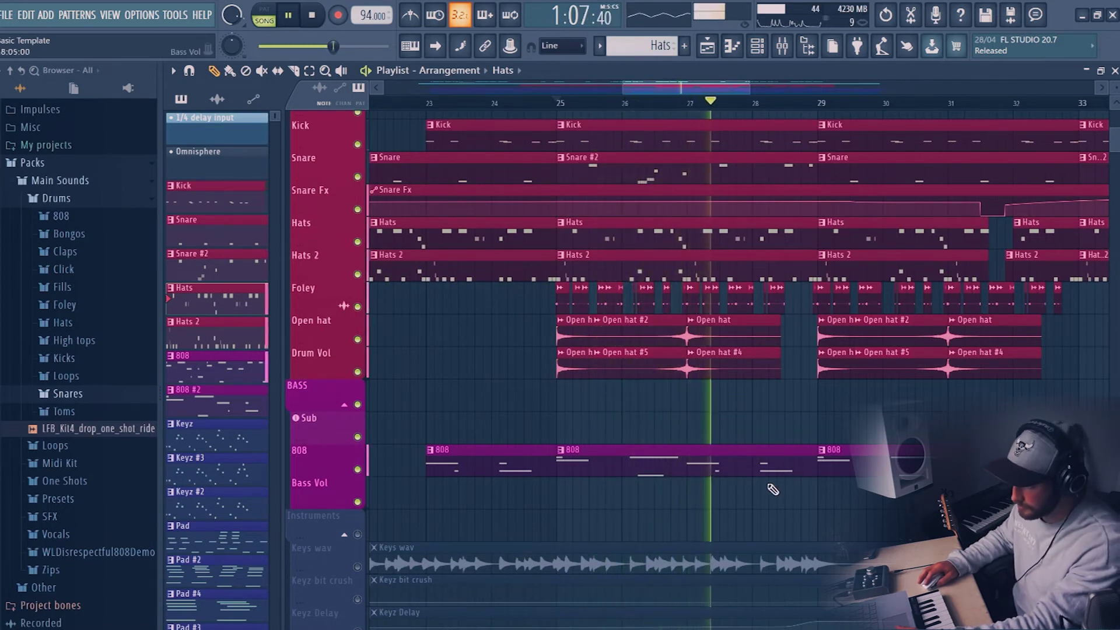
left_click(357, 469, "ctrl")
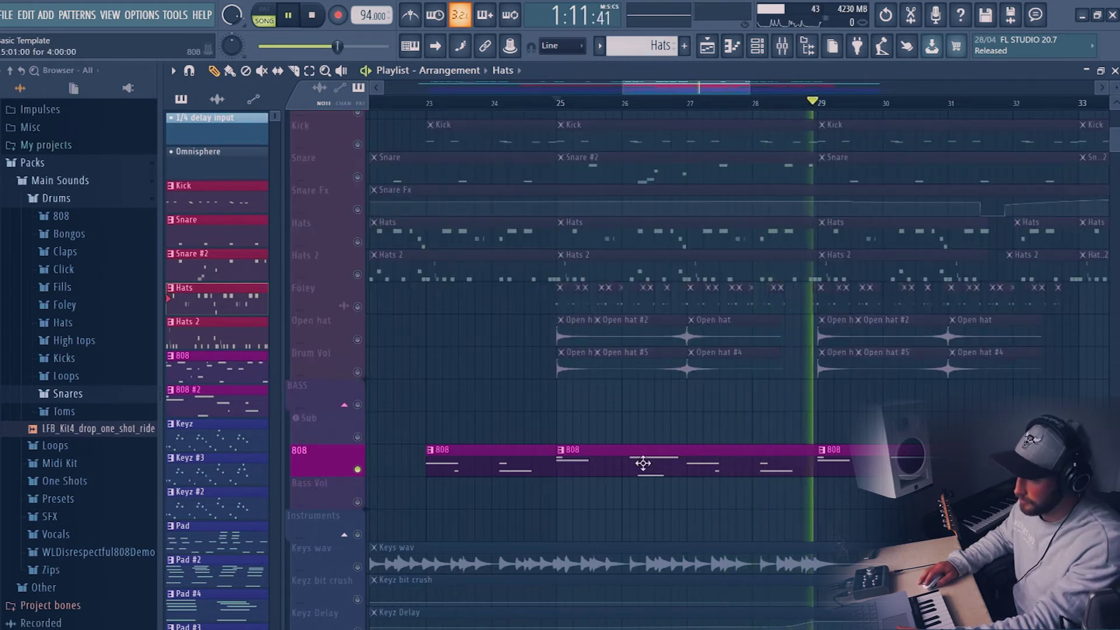
key("space")
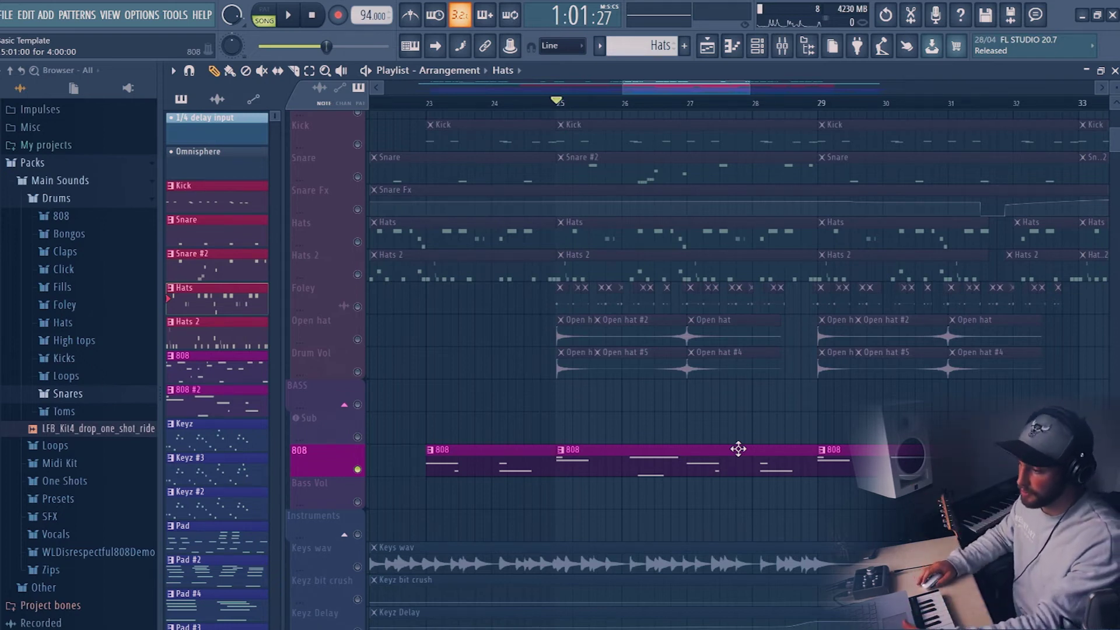
Step: Unmute the Instruments and Guitar groups, and bring the guitar clips of the whole arrangement into view
scroll(739, 449, "down", 2)
scroll(510, 203, "up", 5)
scroll(344, 213, "down", 1)
scroll(365, 163, "down", 8)
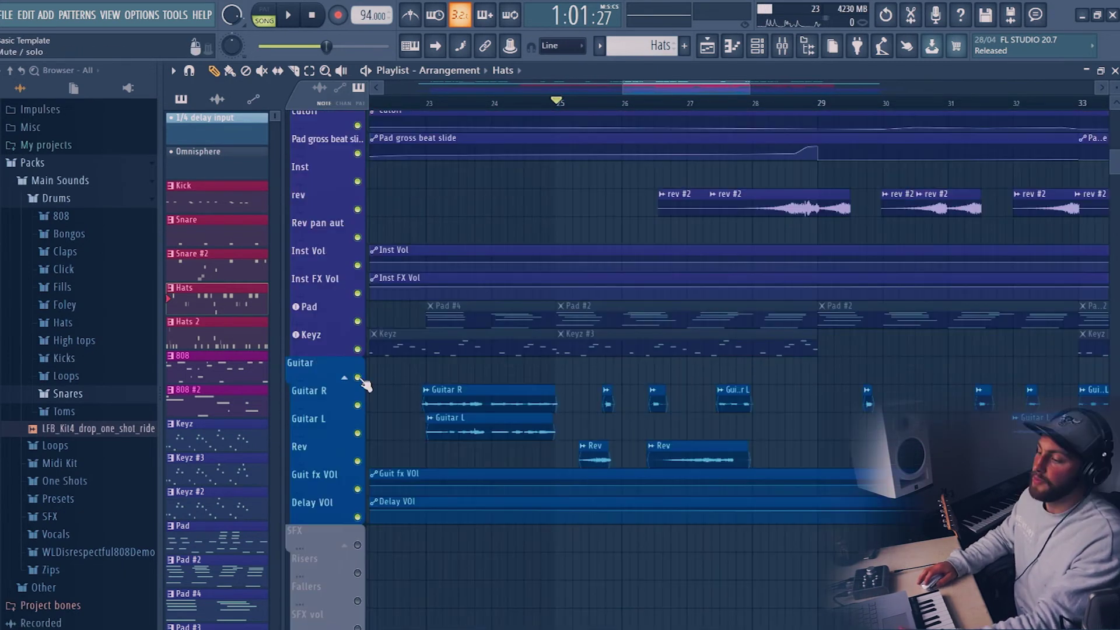
scroll(601, 108, "down", 5)
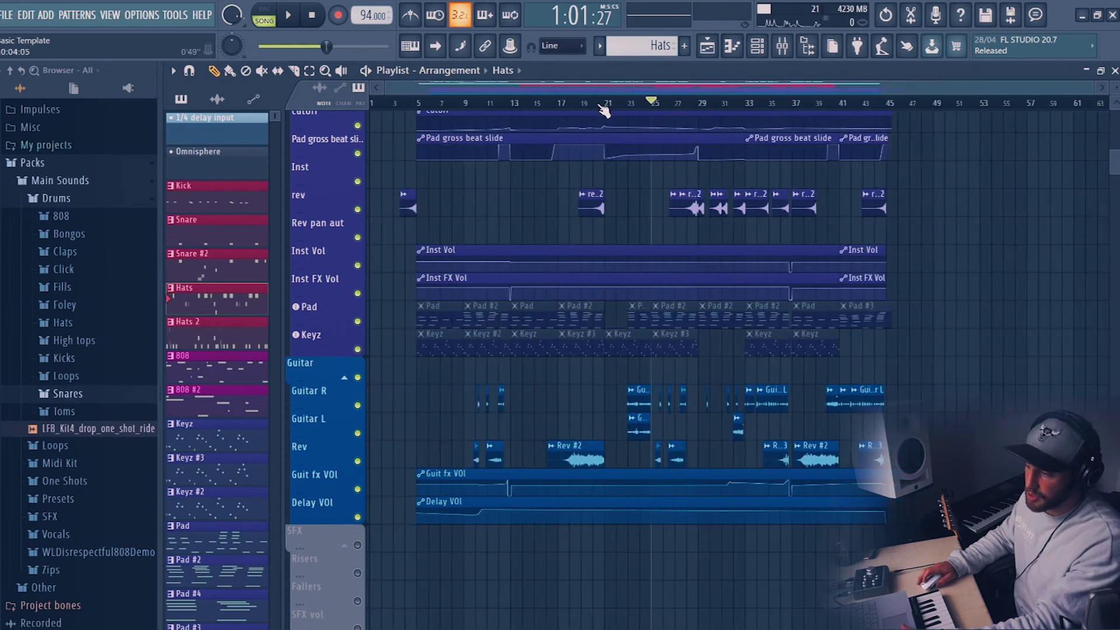
scroll(618, 105, "up", 3)
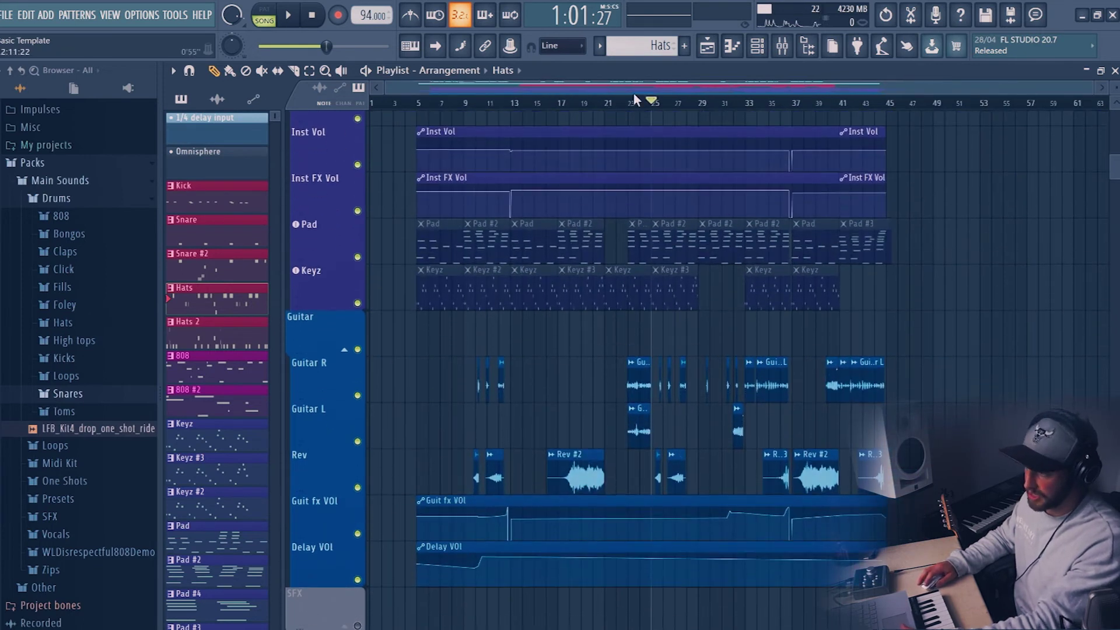
Step: Solo the Guitar group and play it from bar 23 with the Guitar, Reverb and Guit Delay mixer effects disabled
left_click(623, 110)
left_click(493, 111)
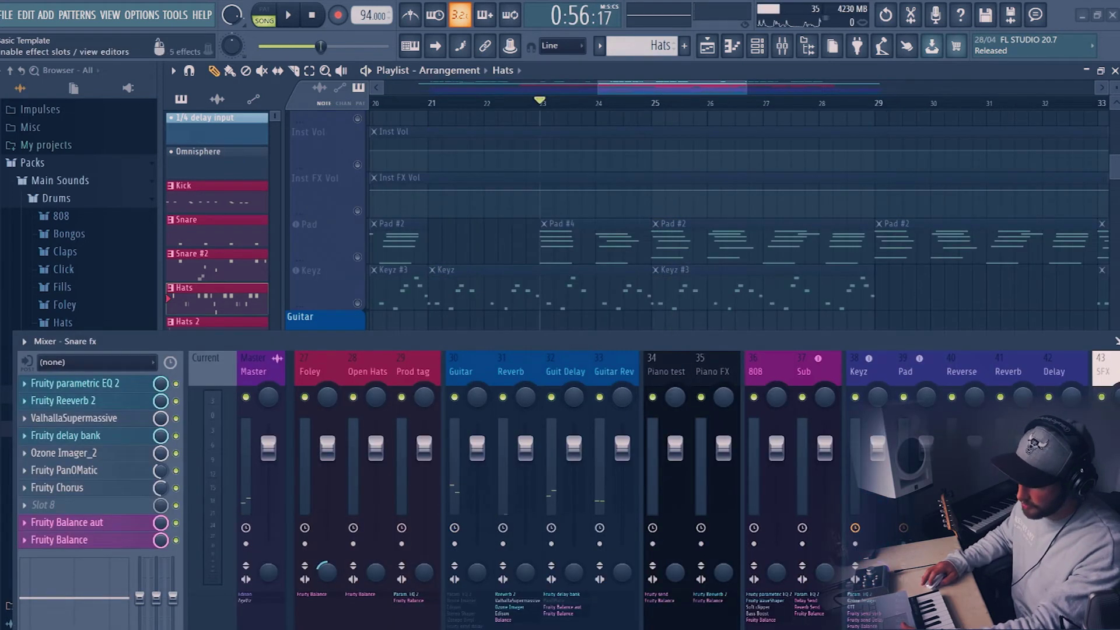
scroll(687, 286, "down", 5)
scroll(689, 286, "up", 2)
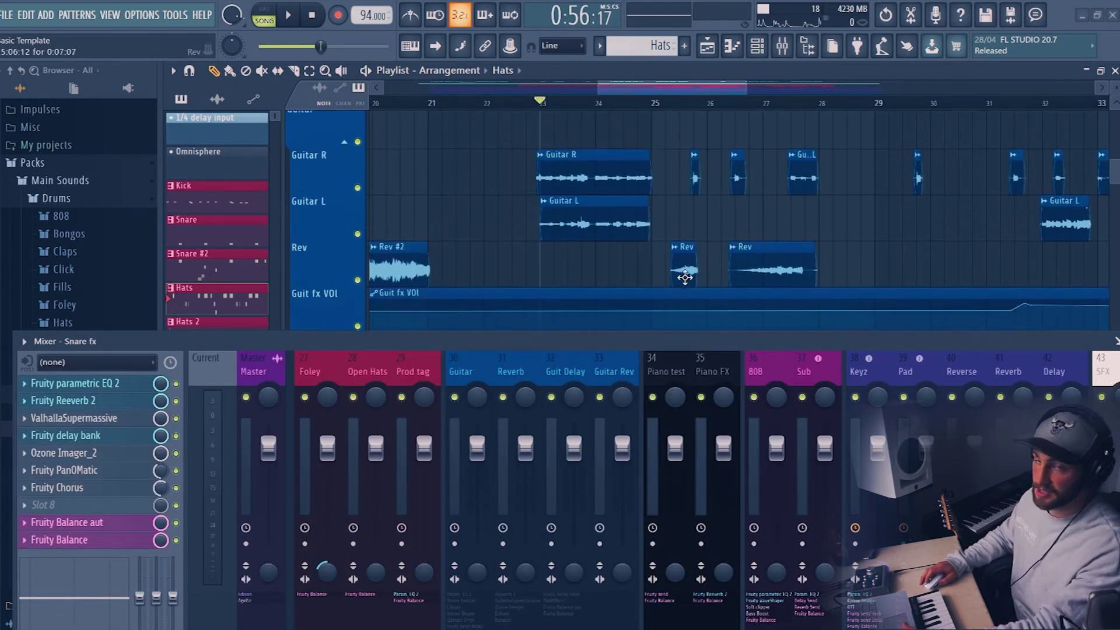
key("space")
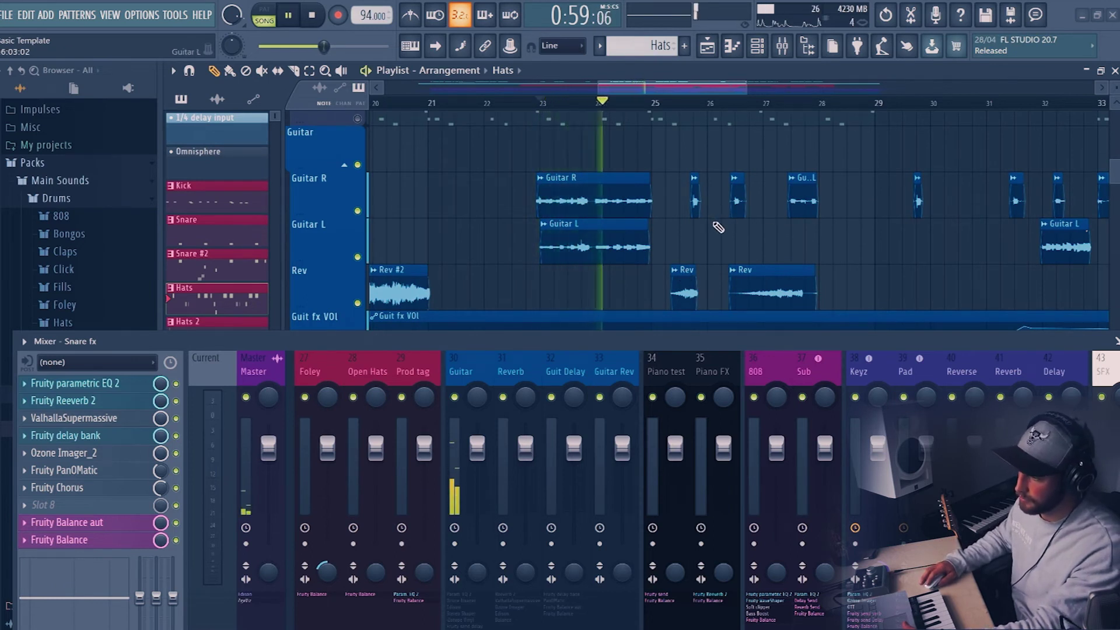
key("space")
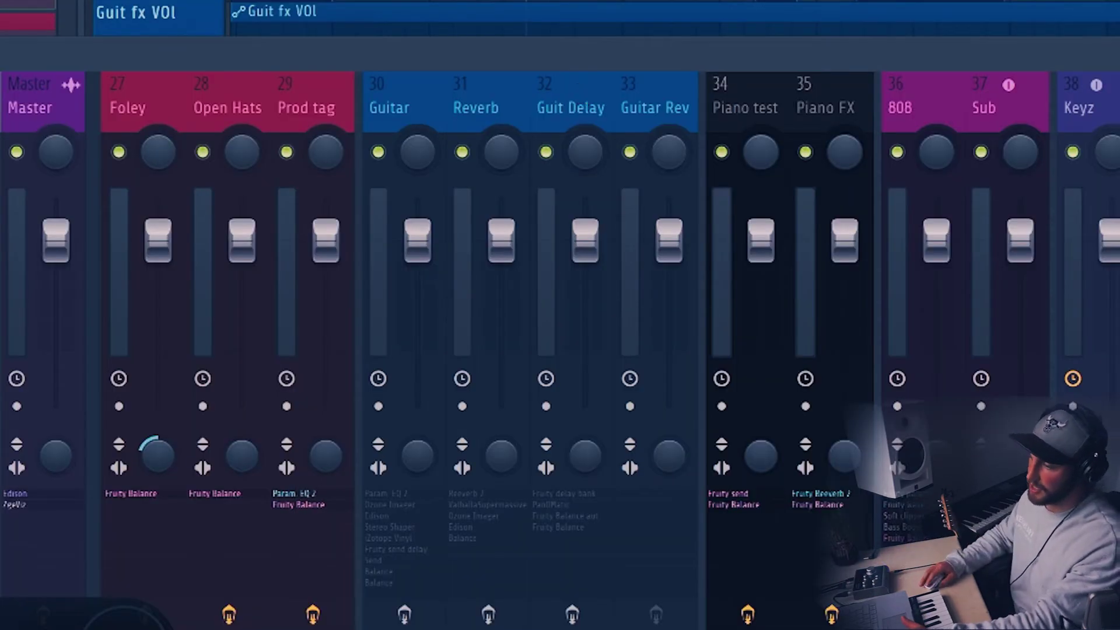
Step: Enable the effects on the Guitar mixer track and play the guitars from bar 23
left_click(406, 618)
left_click(495, 624)
left_click(495, 624)
key("space")
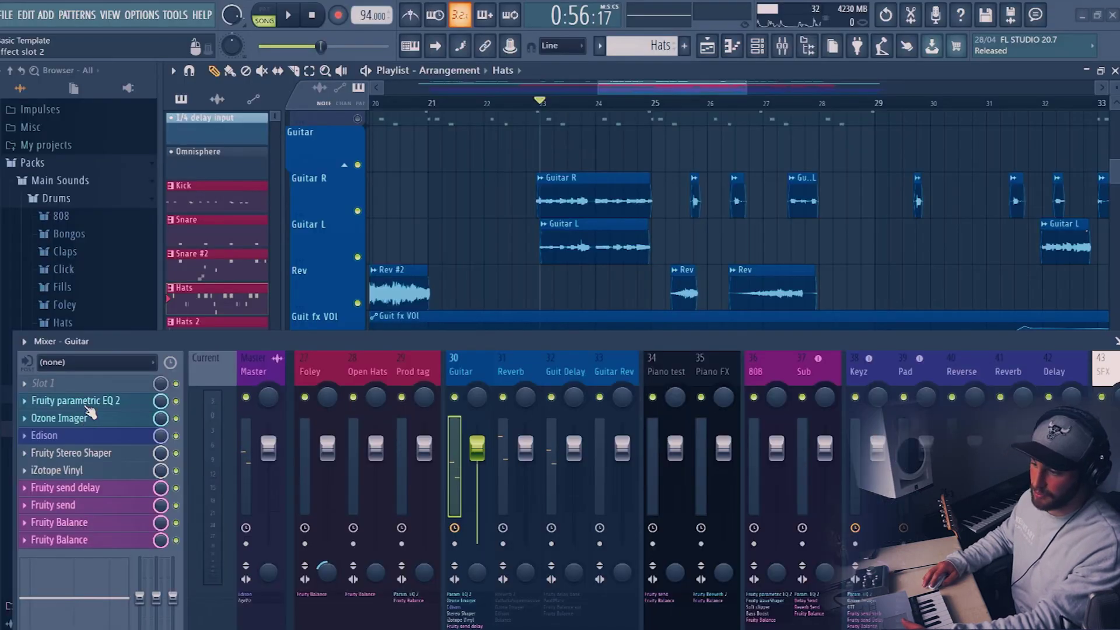
Step: Examine the Guitar track's Fruity parametric EQ 2, Ozone Imager, Fruity Stereo Shaper and iZotope Vinyl settings
left_click(86, 408)
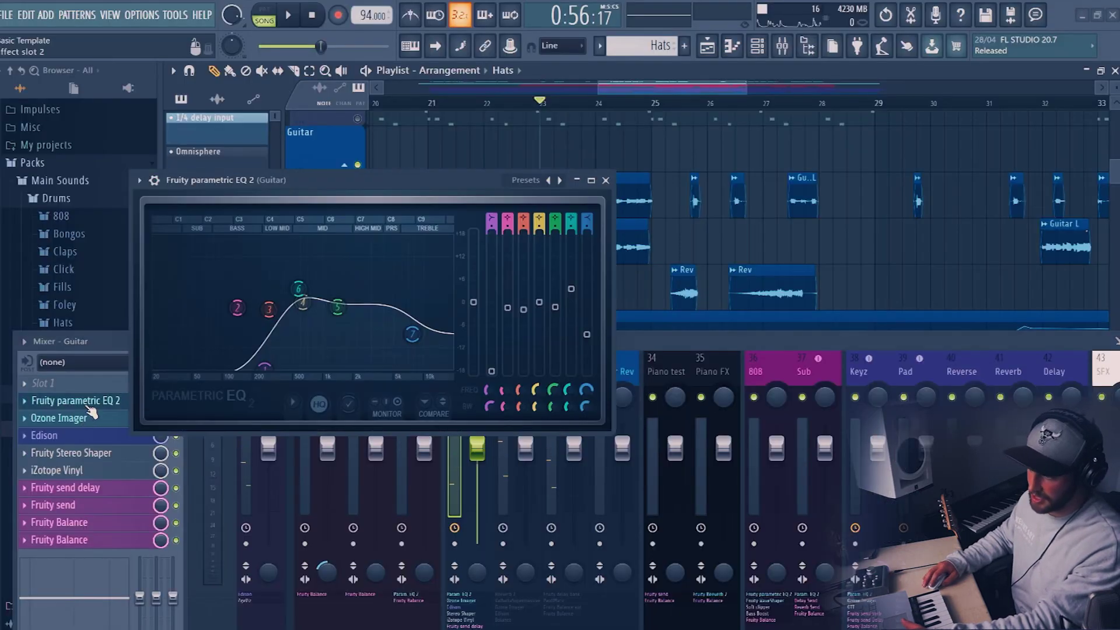
left_click(88, 419)
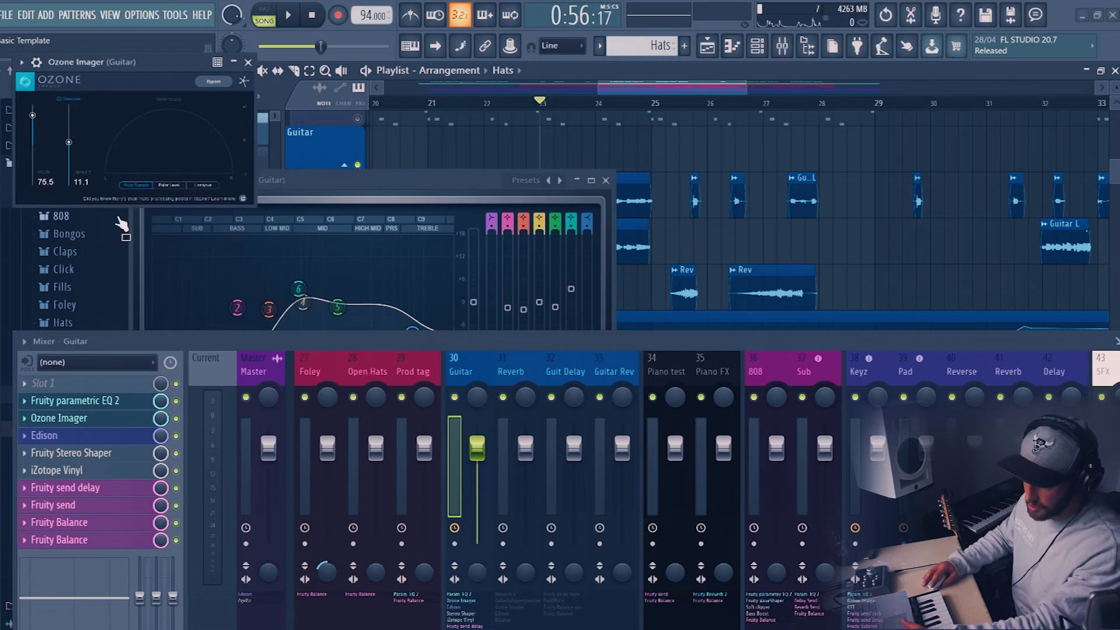
left_click(59, 454)
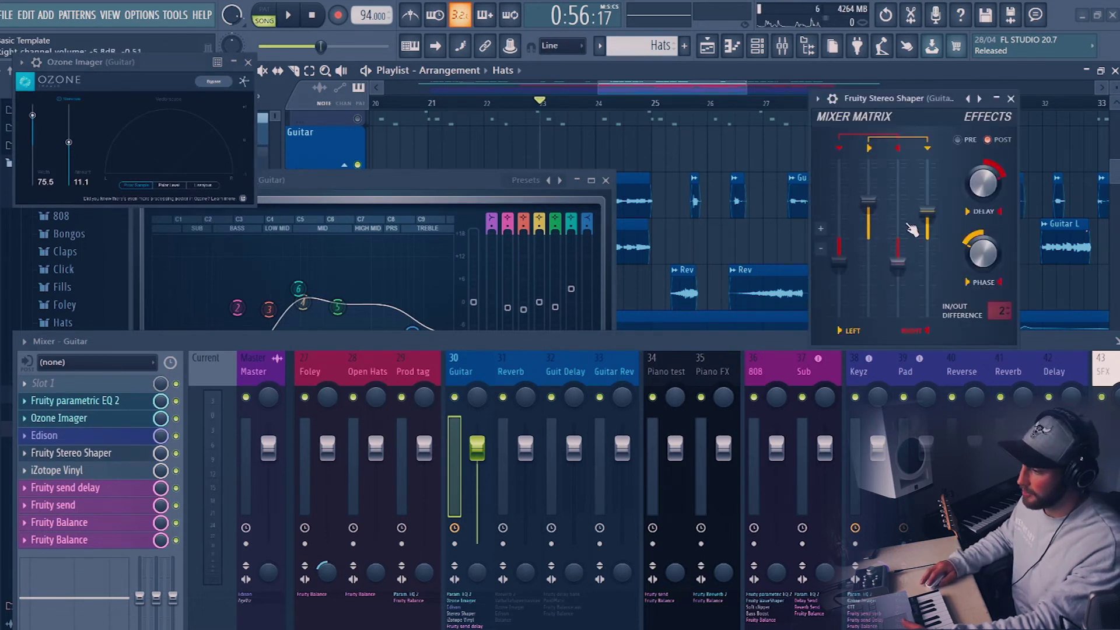
left_click(59, 471)
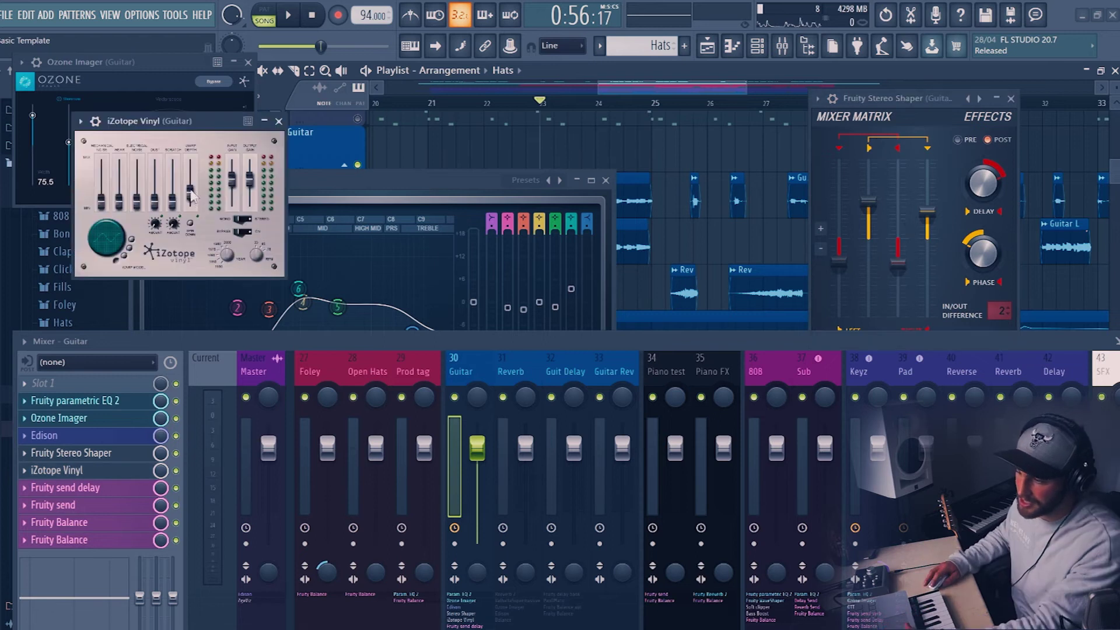
left_click(278, 121)
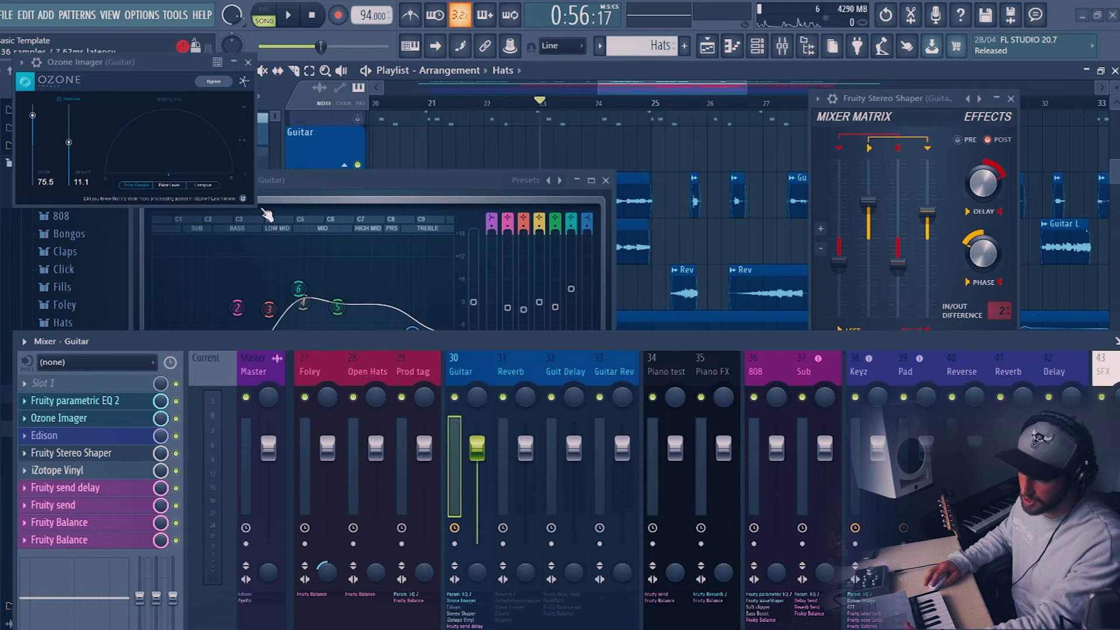
Step: Try iZotope Vinyl's warp depth at 100% while playing the guitars from bar 23, and undo the change
key("space")
left_click(191, 165)
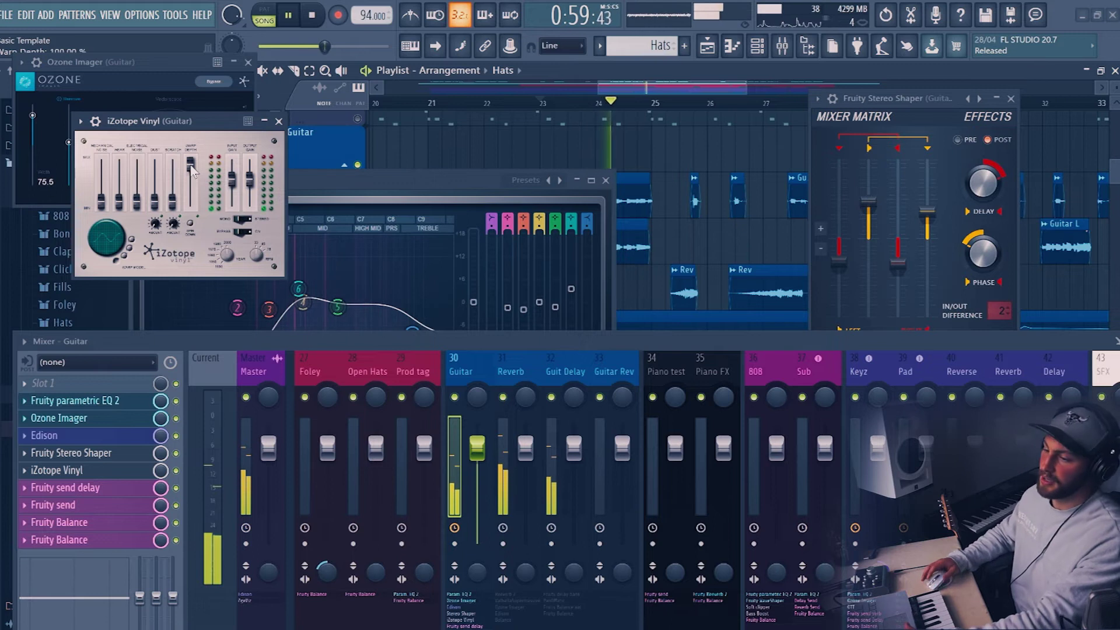
key("space")
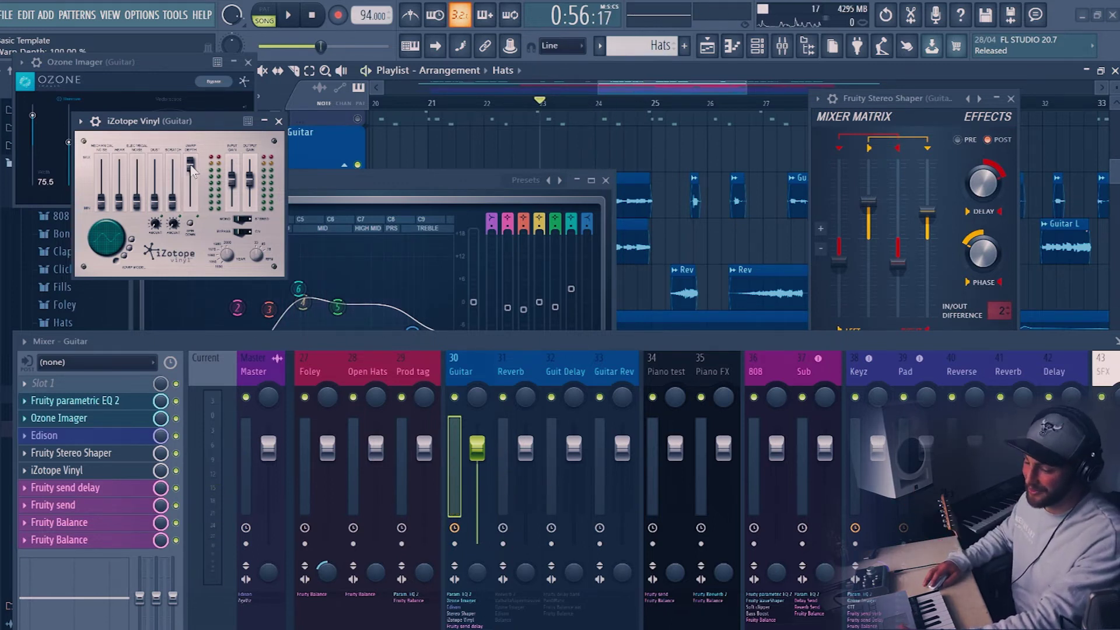
key("ctrl+z")
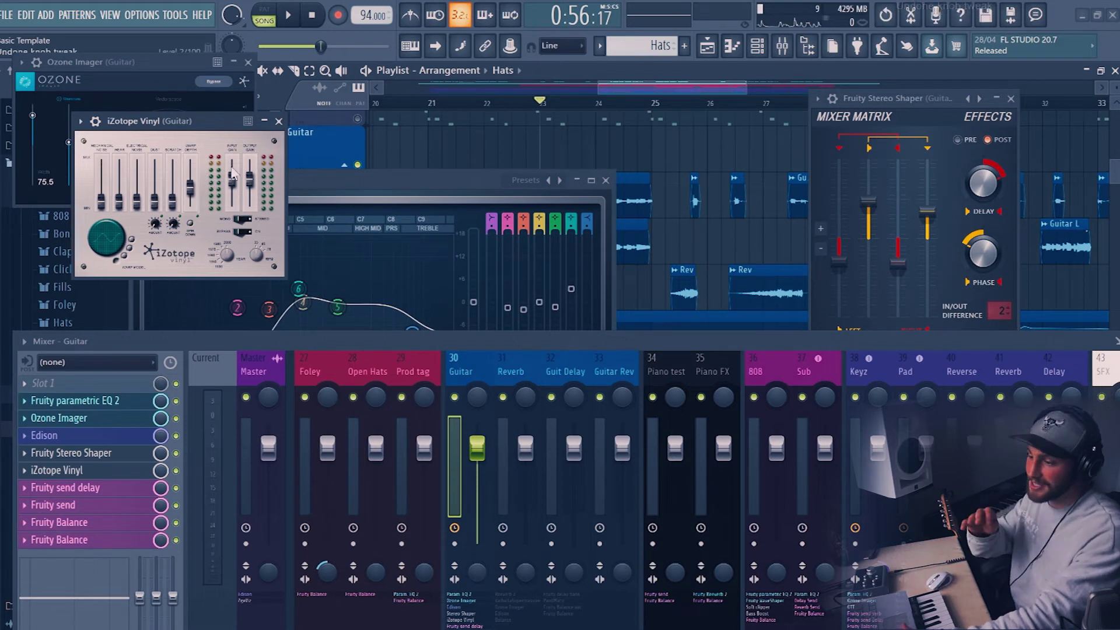
Step: Close the Guitar track's iZotope Vinyl, Ozone Imager and Fruity parametric EQ 2 windows
left_click(278, 121)
left_click(250, 62)
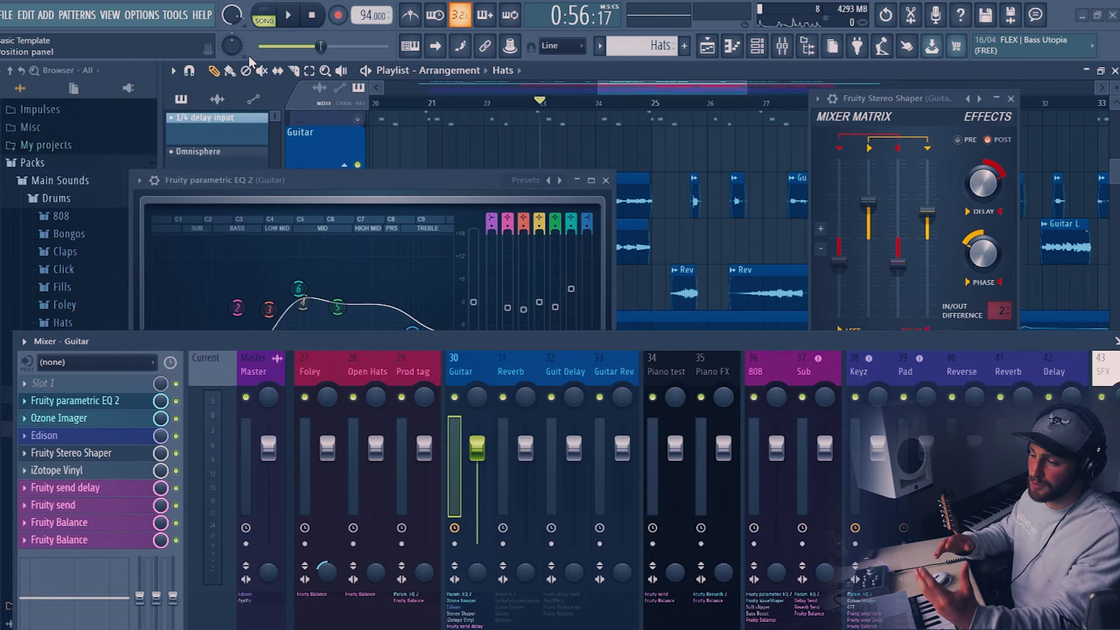
left_click(606, 181)
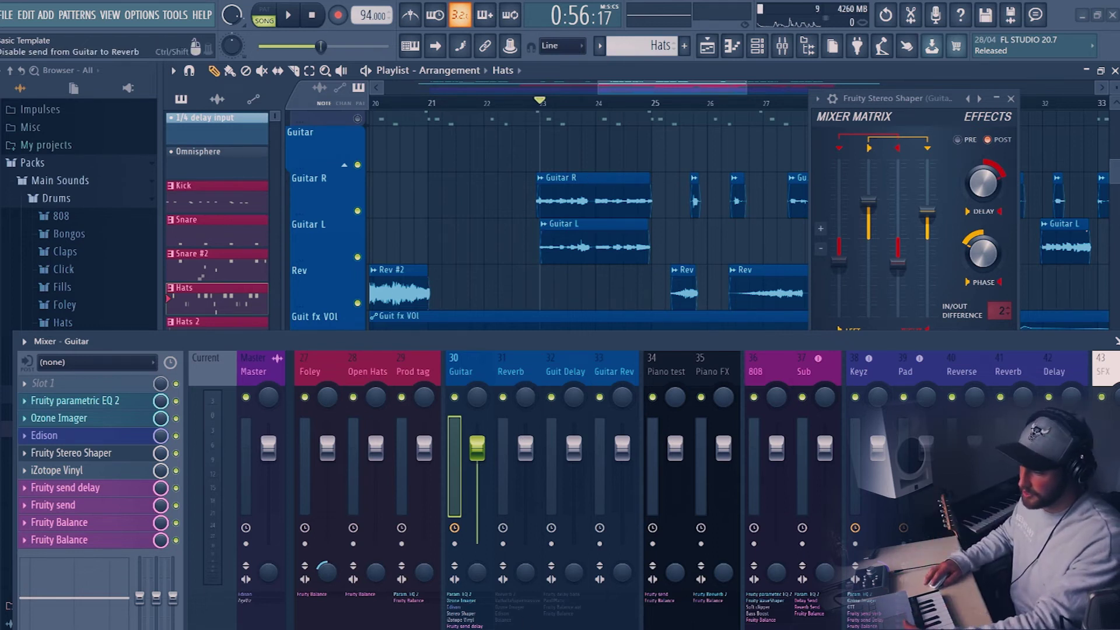
Step: Play the guitars from bar 23 with the Reverb and Guit Delay effects enabled, and show the guitar volume automations
key("space")
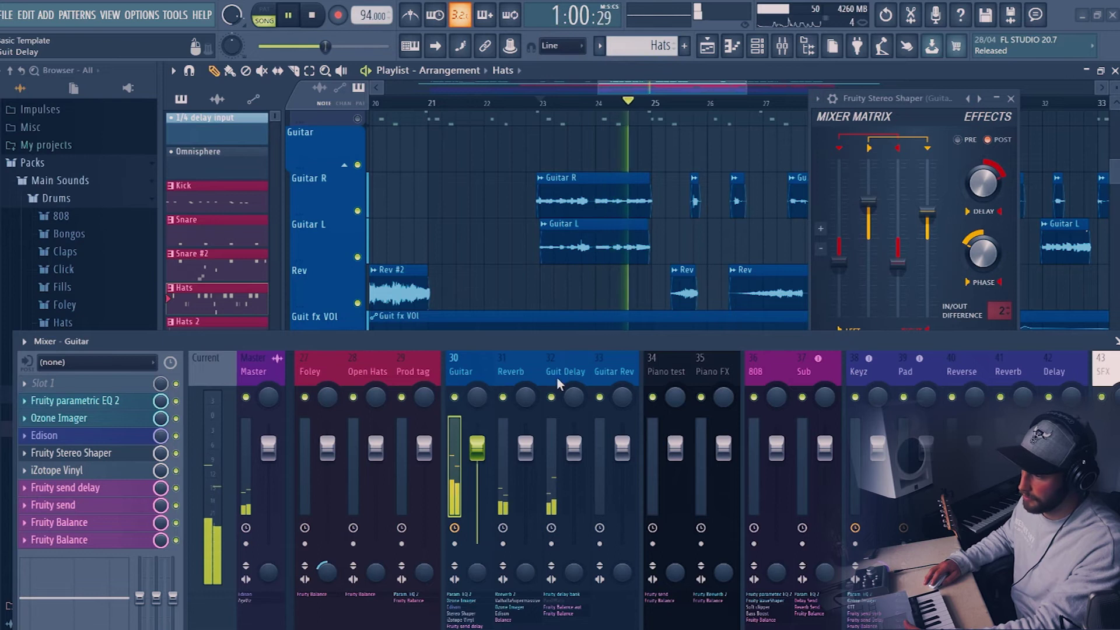
scroll(570, 267, "down", 2)
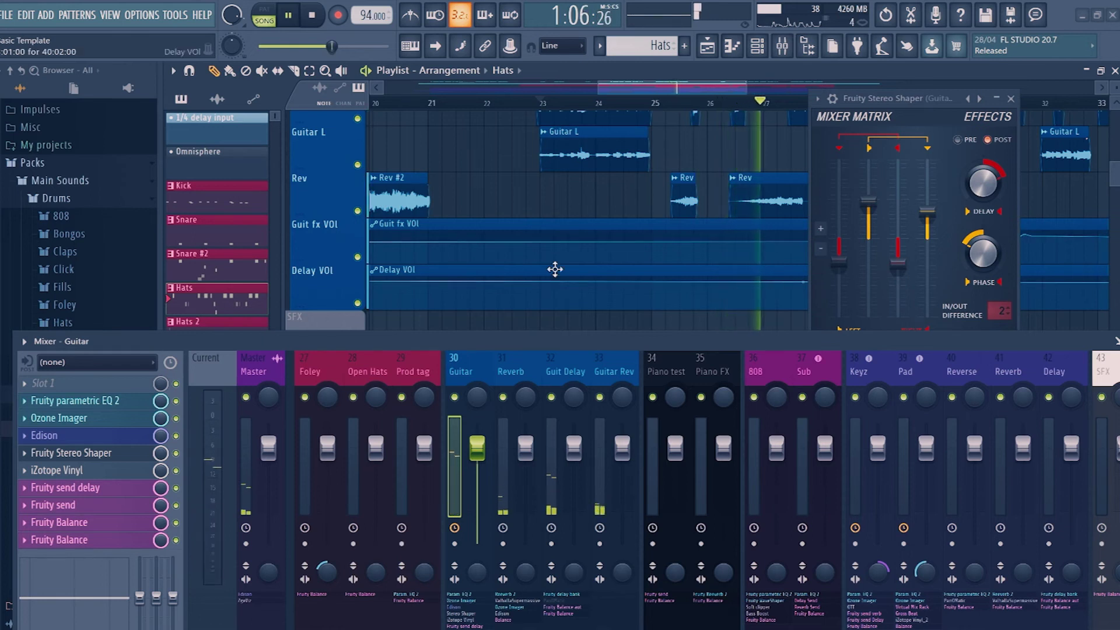
key("space")
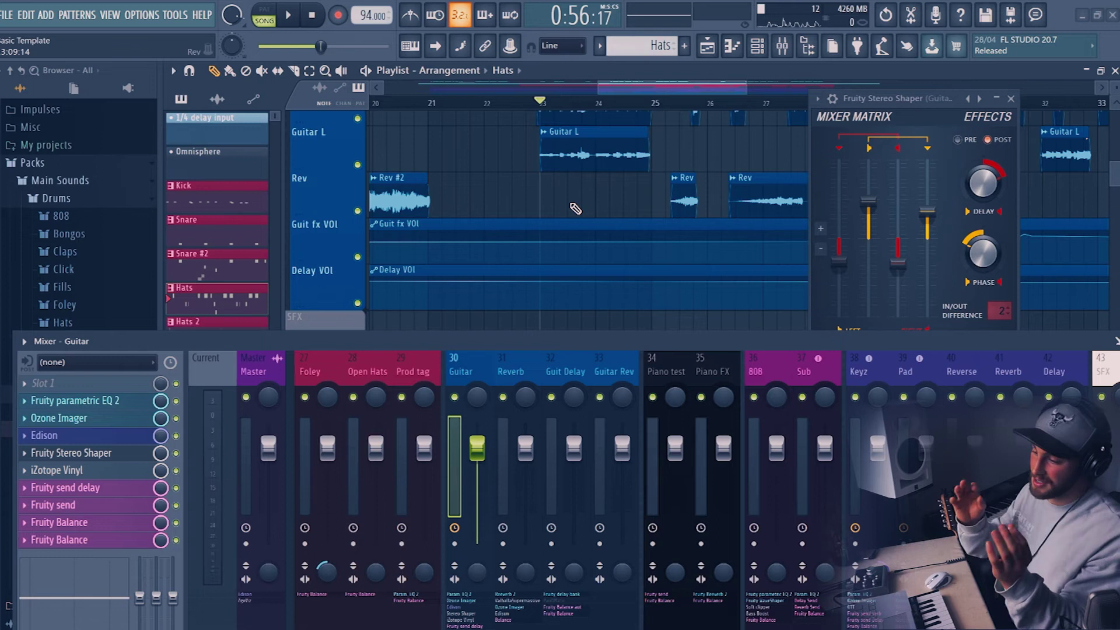
Step: Examine the Fruity delay bank on the Guit Delay track, and unmute the Guitar and Reverb mixer tracks
left_click(523, 372)
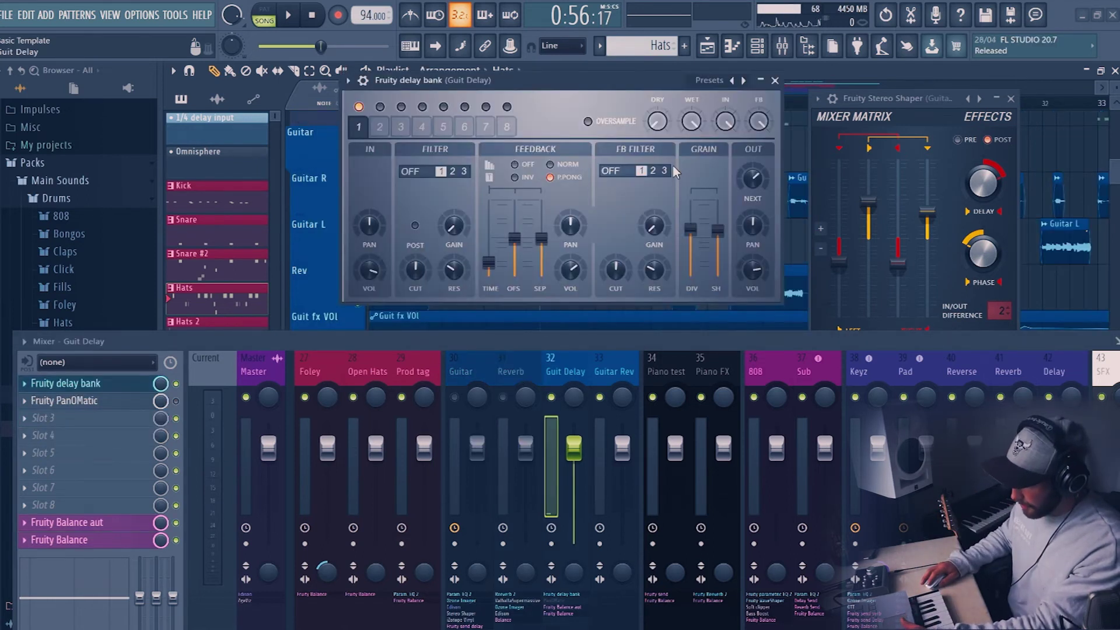
left_click(775, 80)
left_click(505, 399)
left_click(457, 399)
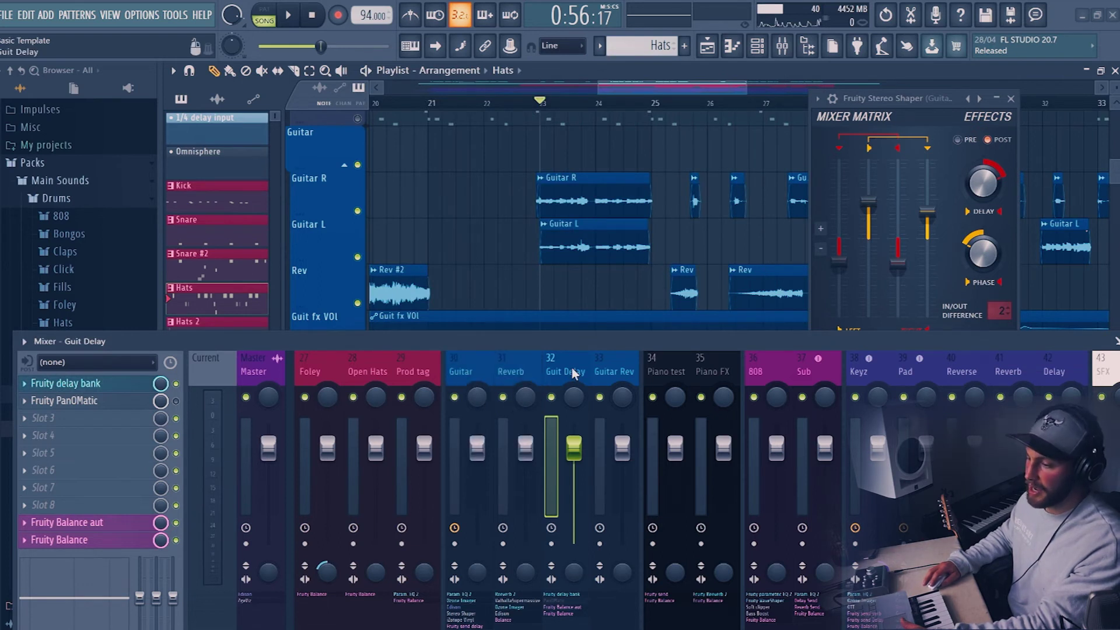
left_click(97, 385)
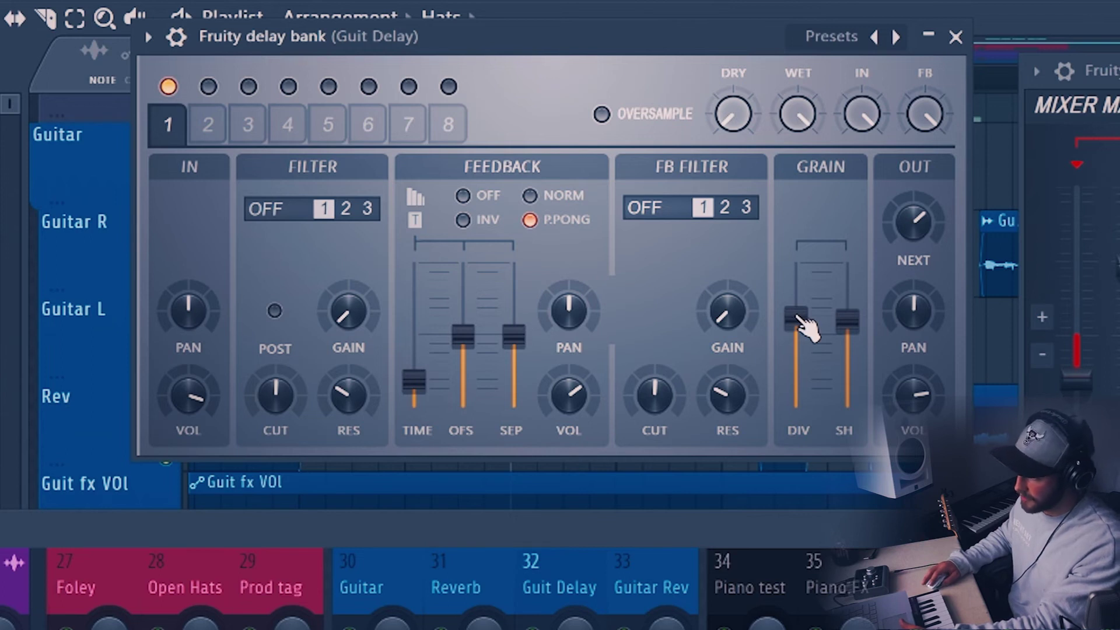
Step: Try the Fruity delay bank on Guit Delay with grain division and shape at minimum during playback, and restore both to about two-thirds
left_click_drag(800, 320, 800, 391)
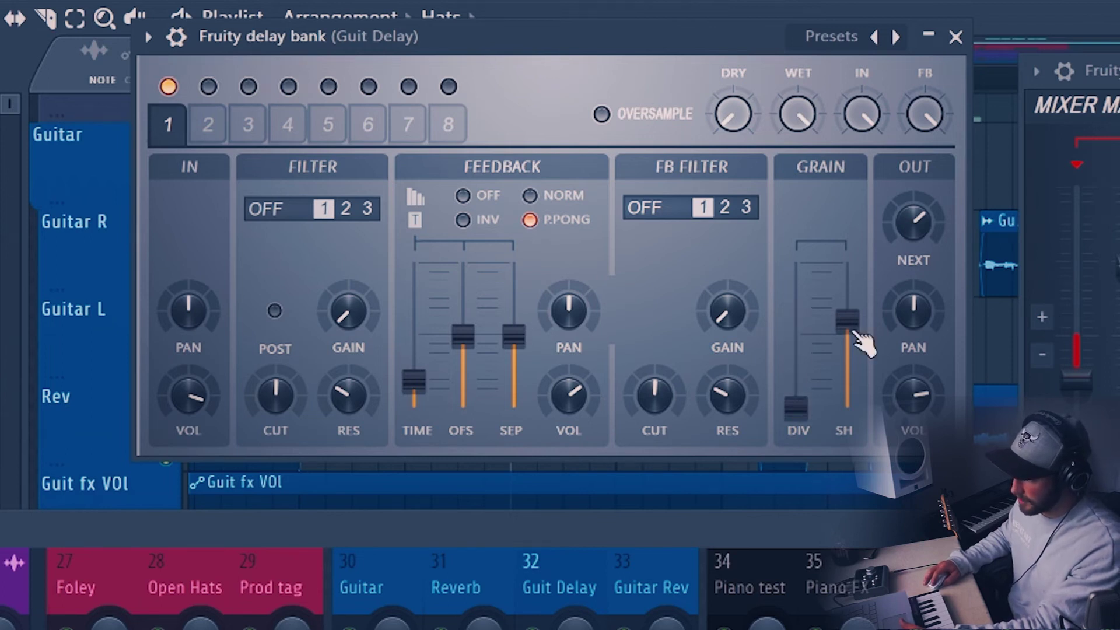
left_click_drag(853, 333, 853, 409)
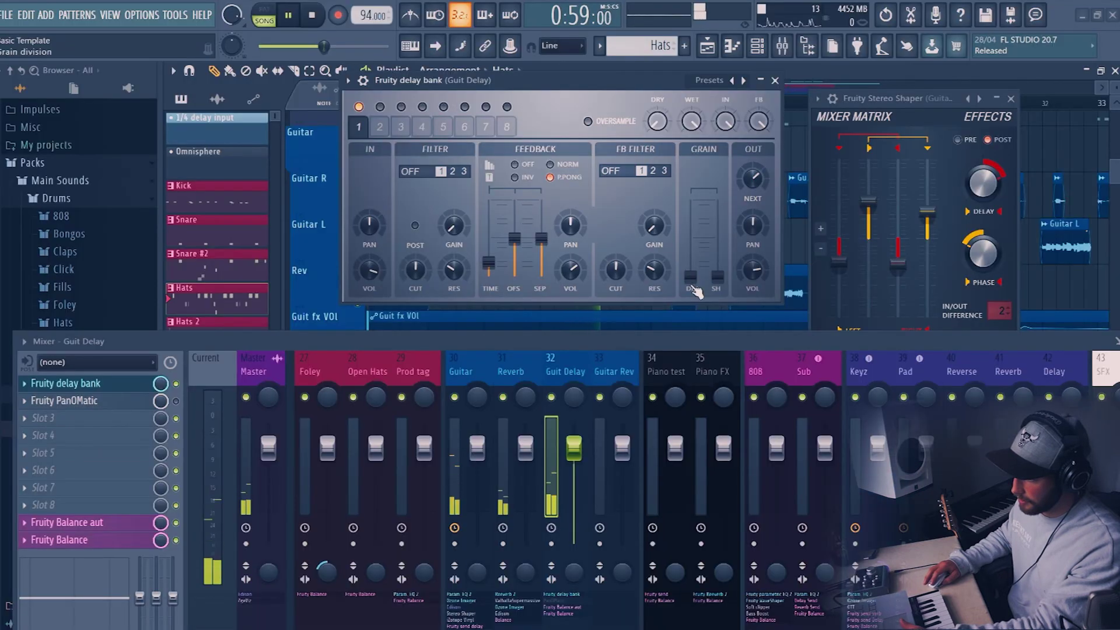
key("space")
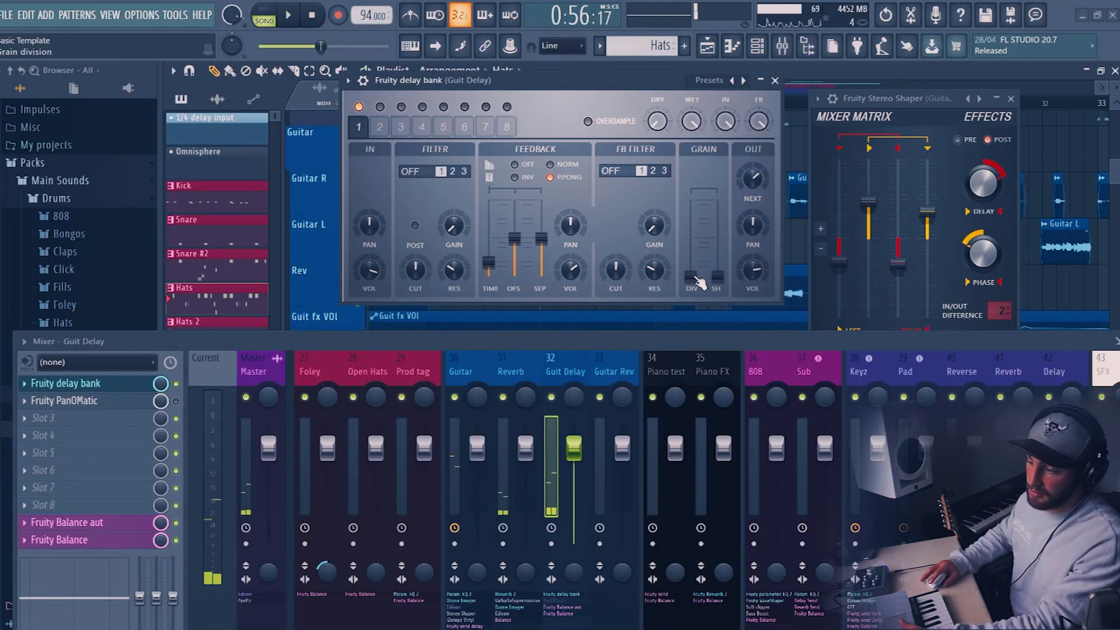
key("ctrl+z")
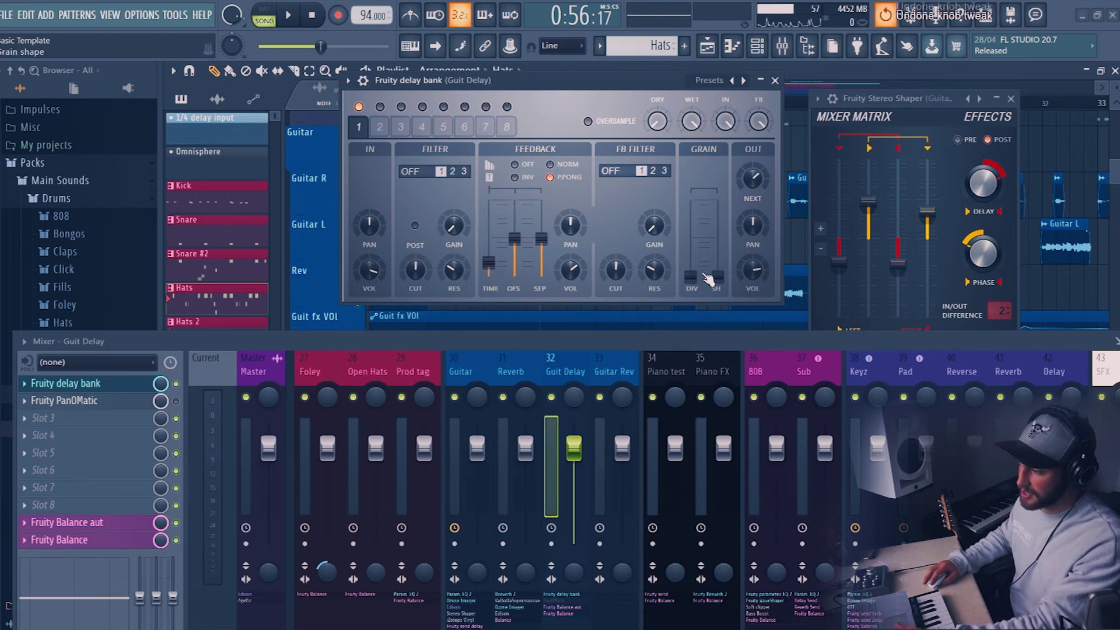
key("ctrl+alt+z")
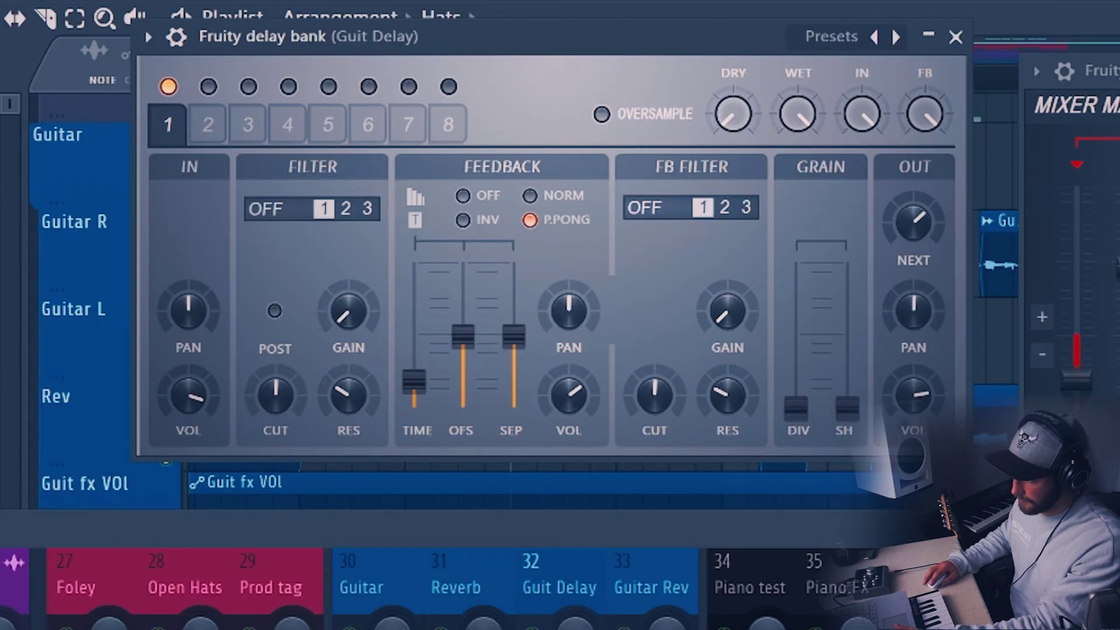
left_click_drag(796, 407, 796, 309)
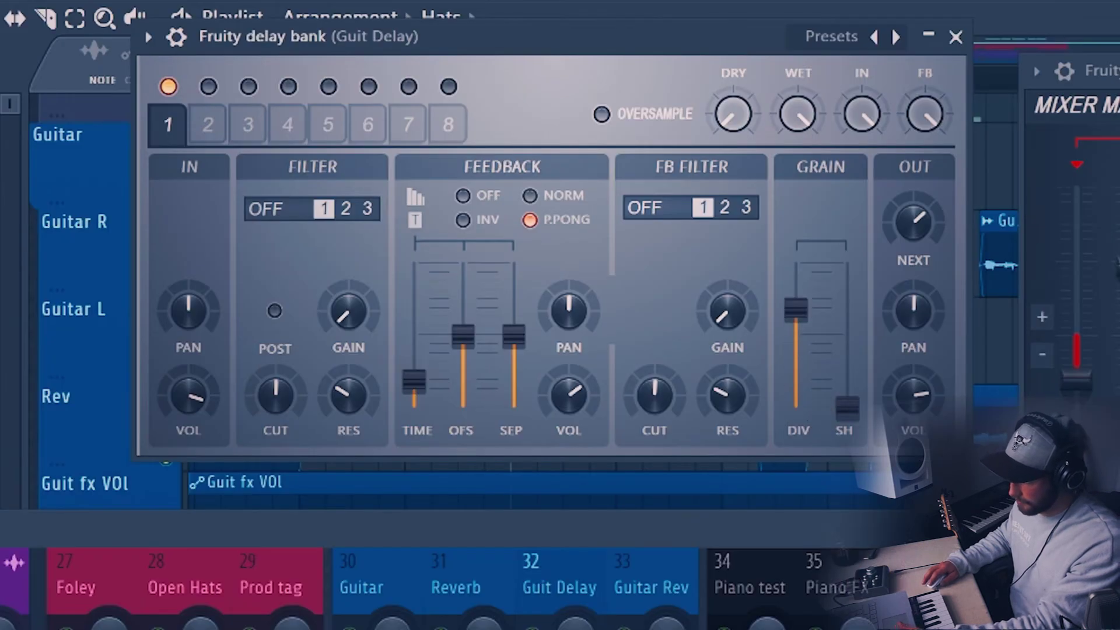
left_click_drag(847, 407, 844, 308)
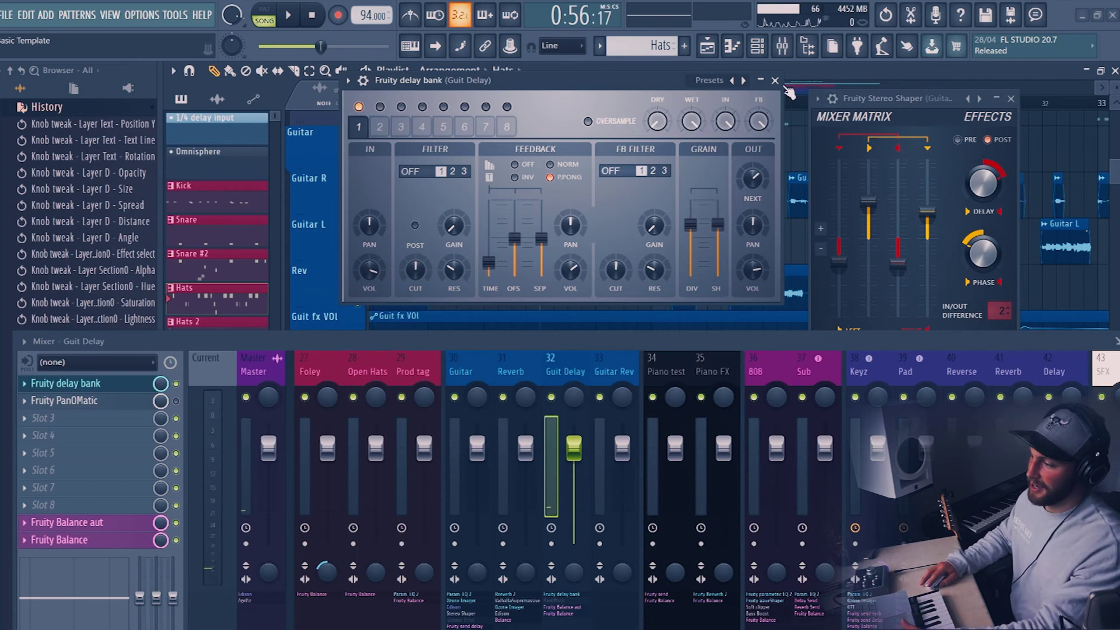
Step: Close the Fruity delay bank and enable the Drums group in the playlist, with the mixer hidden
left_click(775, 81)
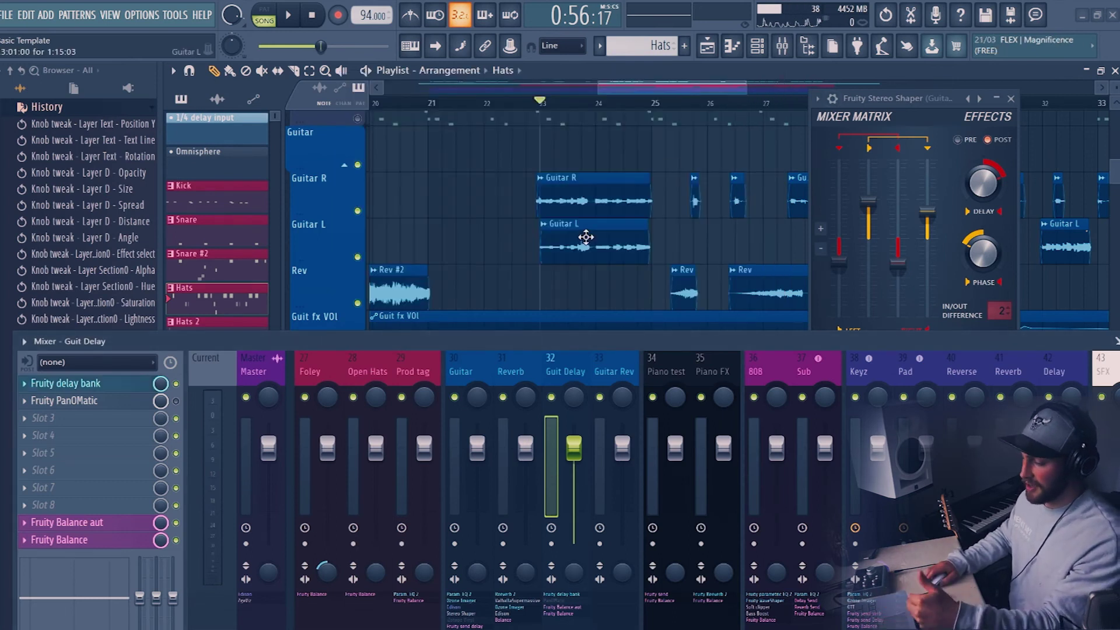
key("F6")
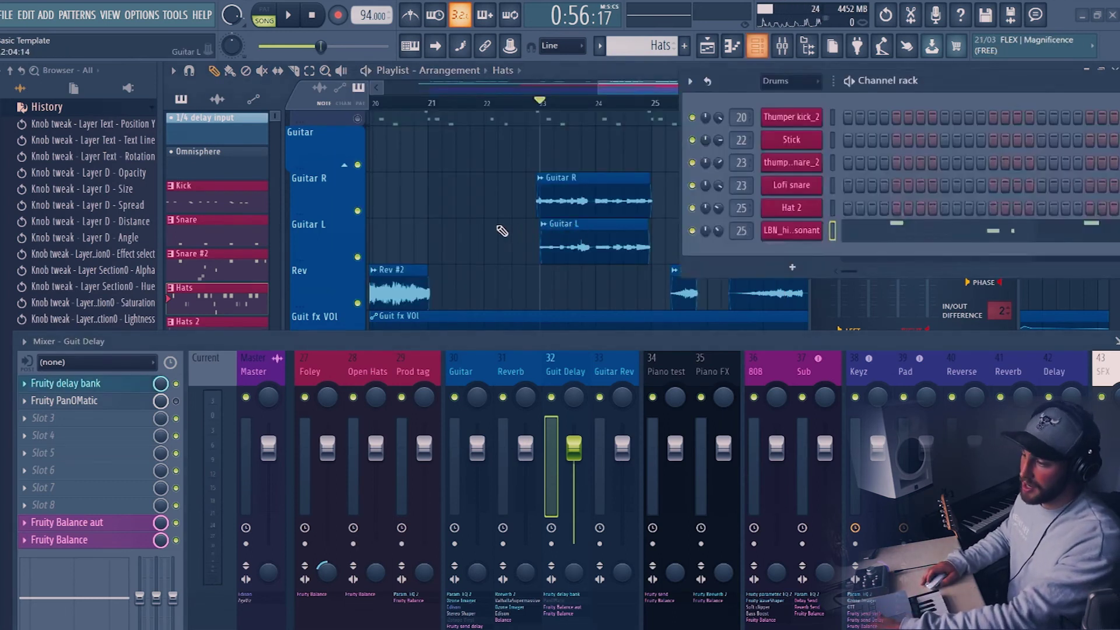
key("F6")
scroll(502, 229, "up", 4)
scroll(501, 231, "up", 4)
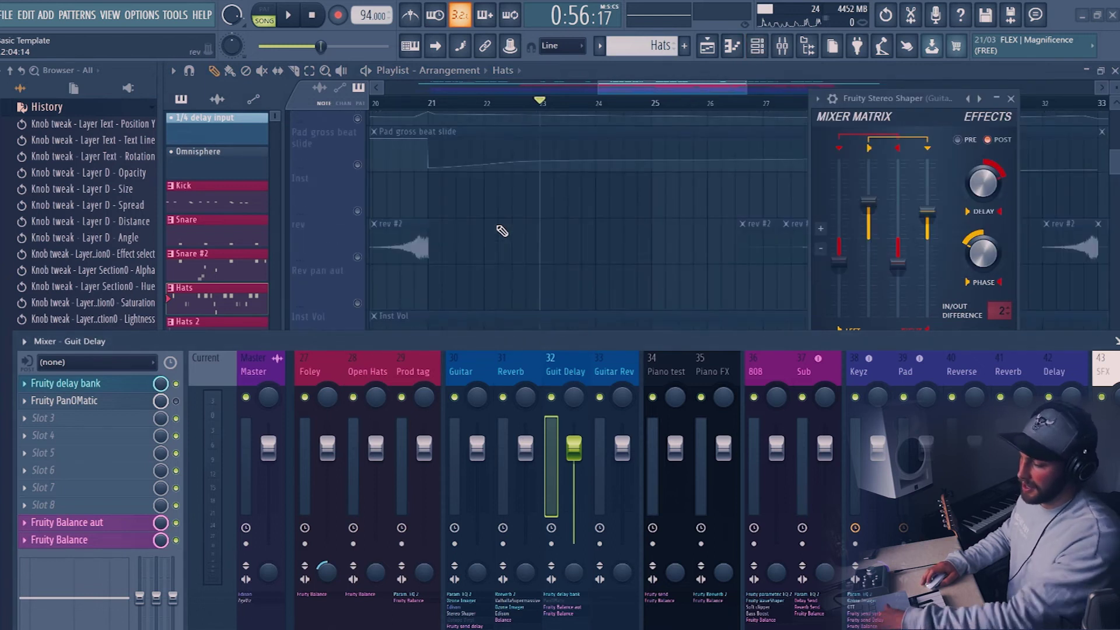
key("F9")
scroll(445, 222, "up", 5)
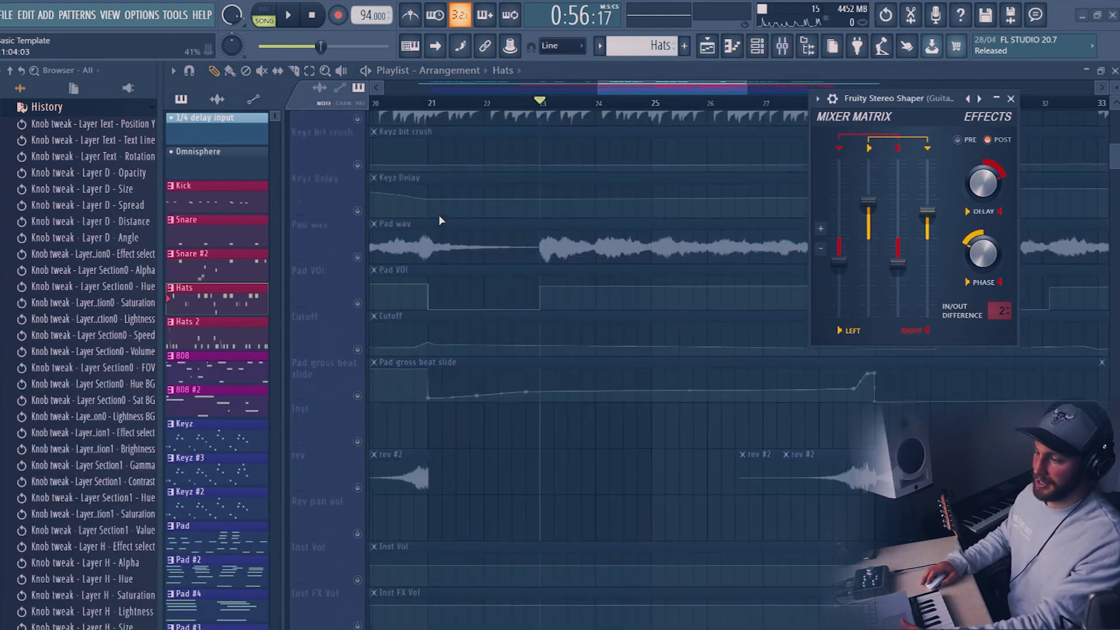
scroll(403, 237, "up", 5)
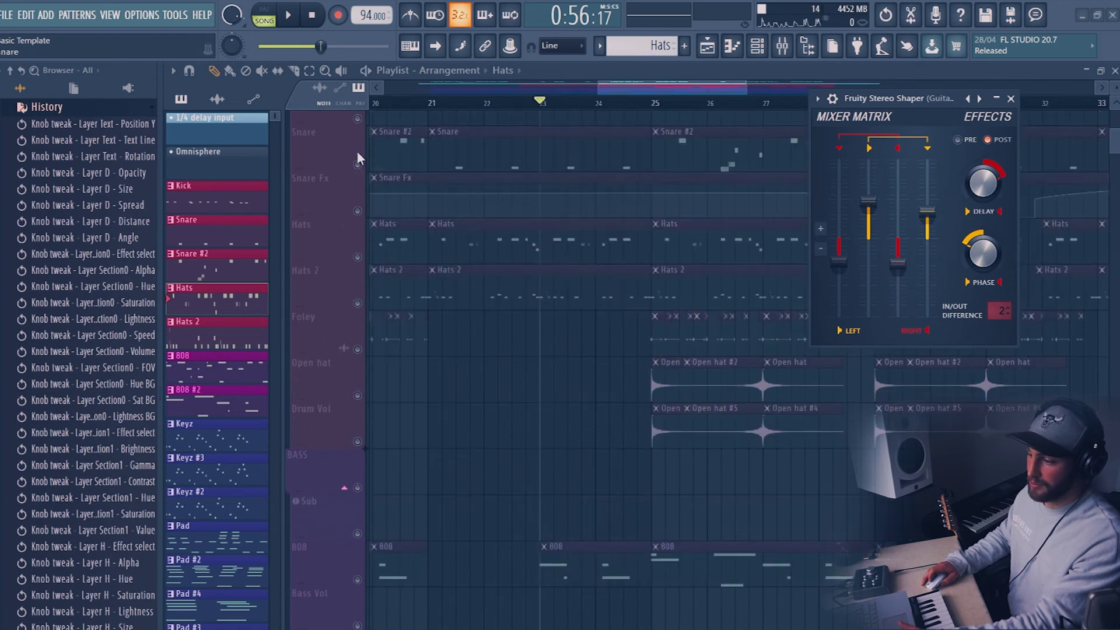
scroll(394, 181, "up", 4)
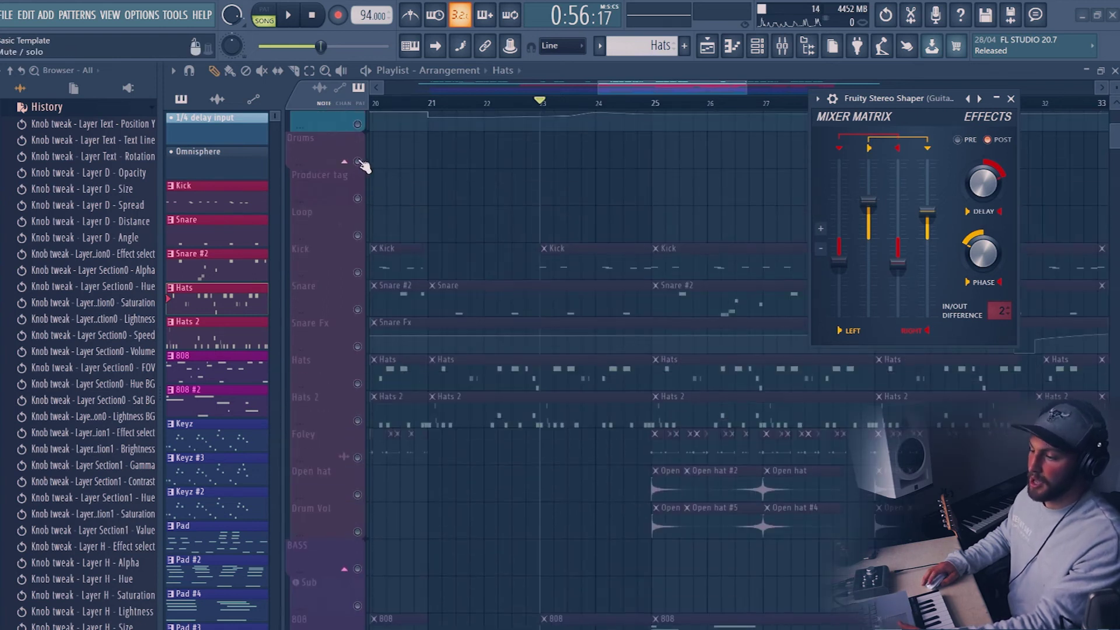
left_click(358, 162)
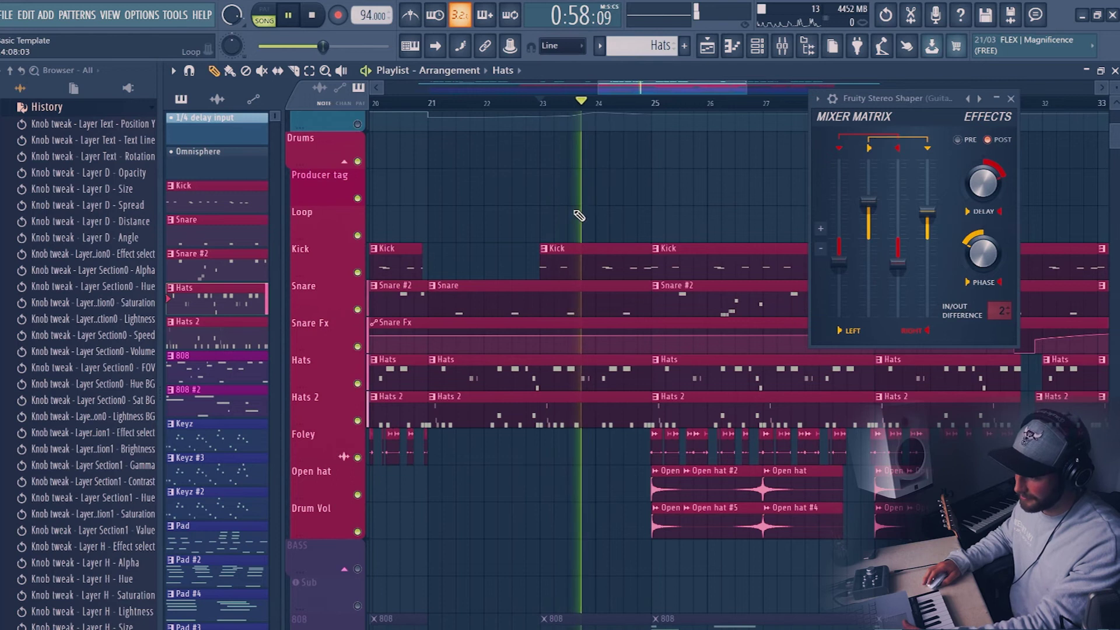
Step: Enable the BASS group and play the 808 together with the drums and guitars from bar 23
scroll(554, 257, "down", 2)
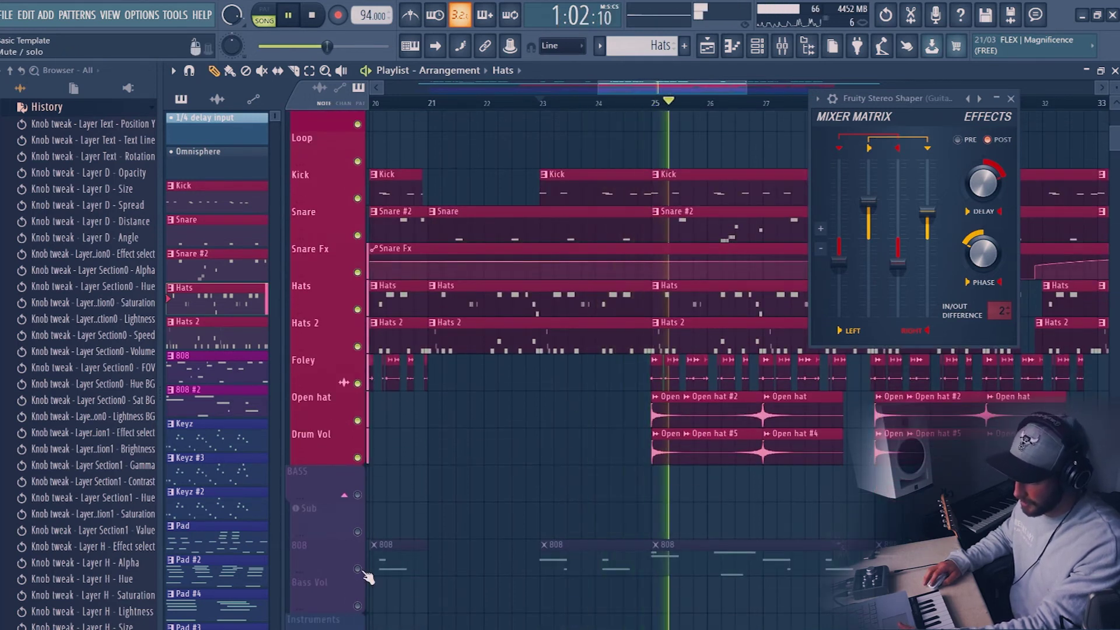
left_click(357, 569)
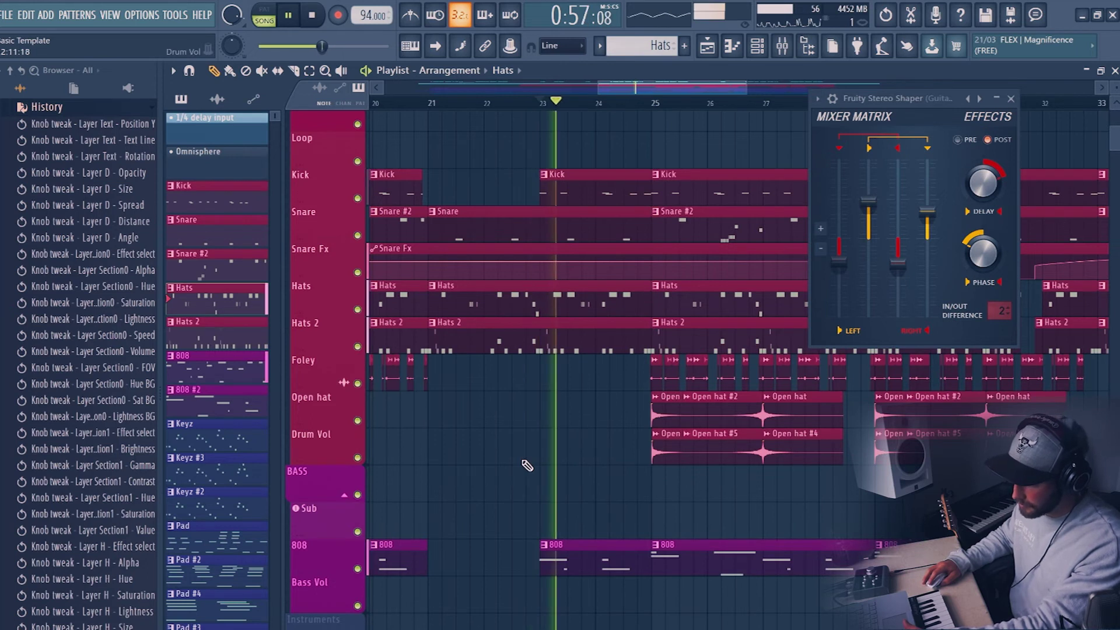
key("space")
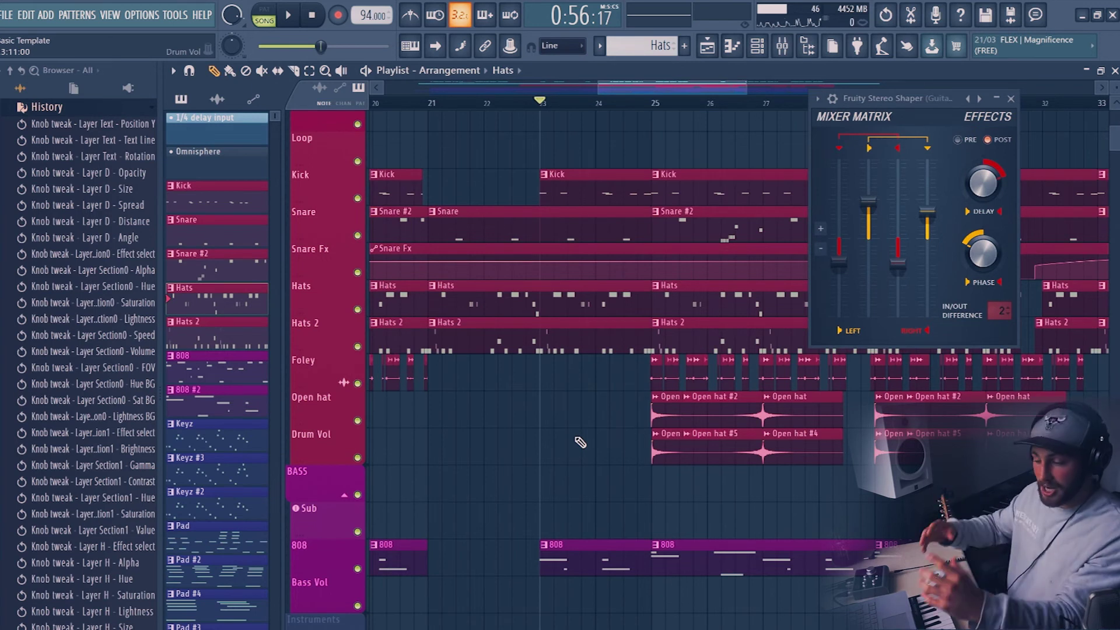
key("space")
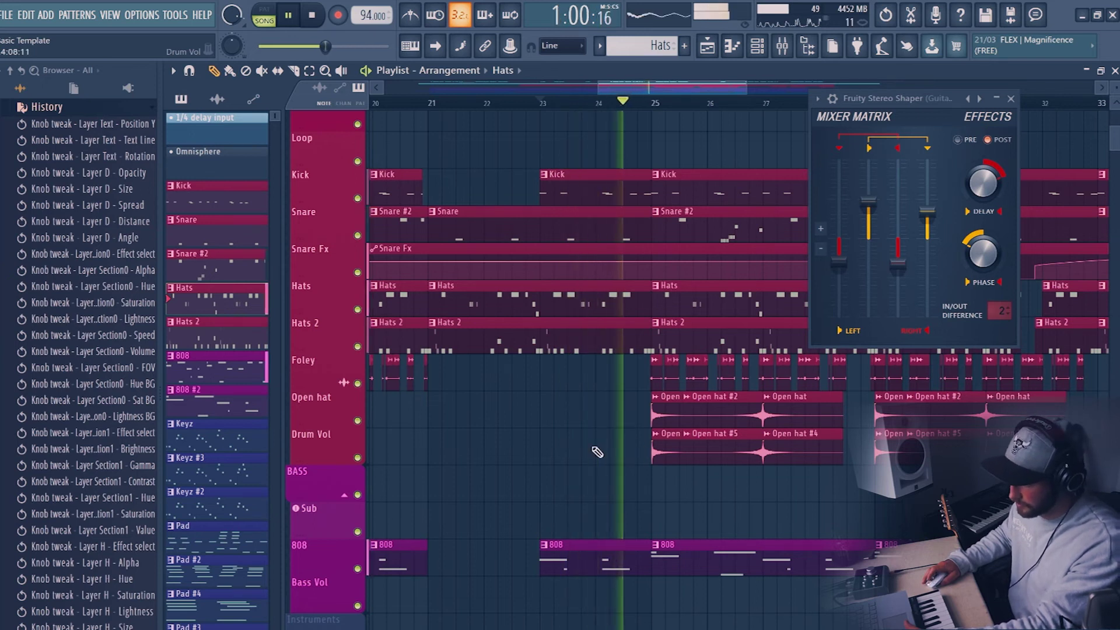
scroll(597, 452, "down", 10)
key("space")
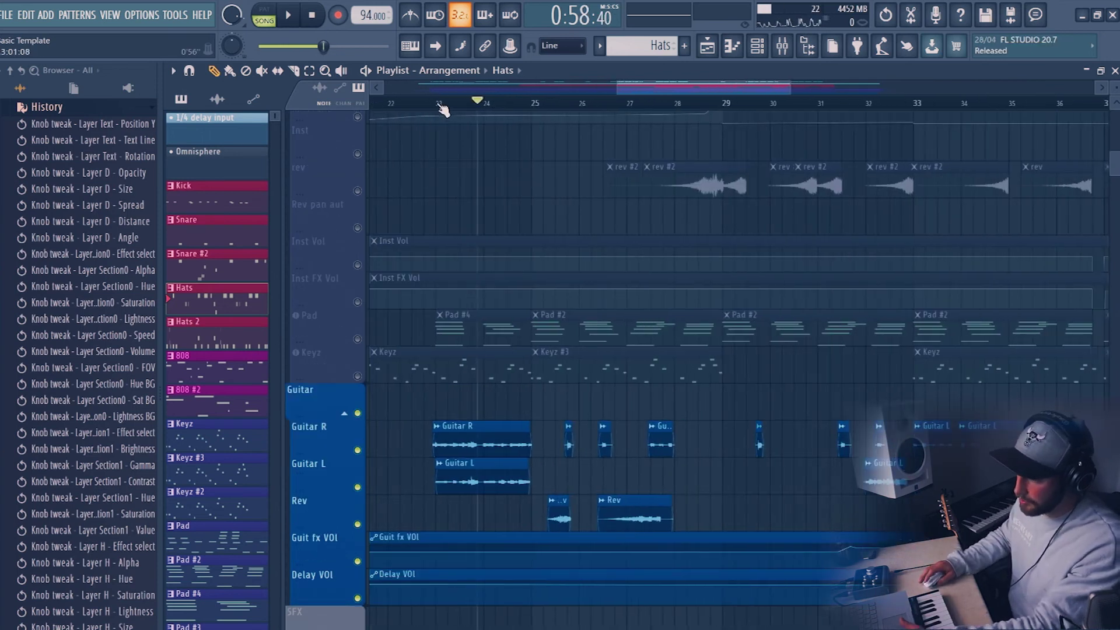
Step: Play the guitar clips from bar 23, and play the arrangement again from bar 33
left_click(438, 105)
key("space")
key("space")
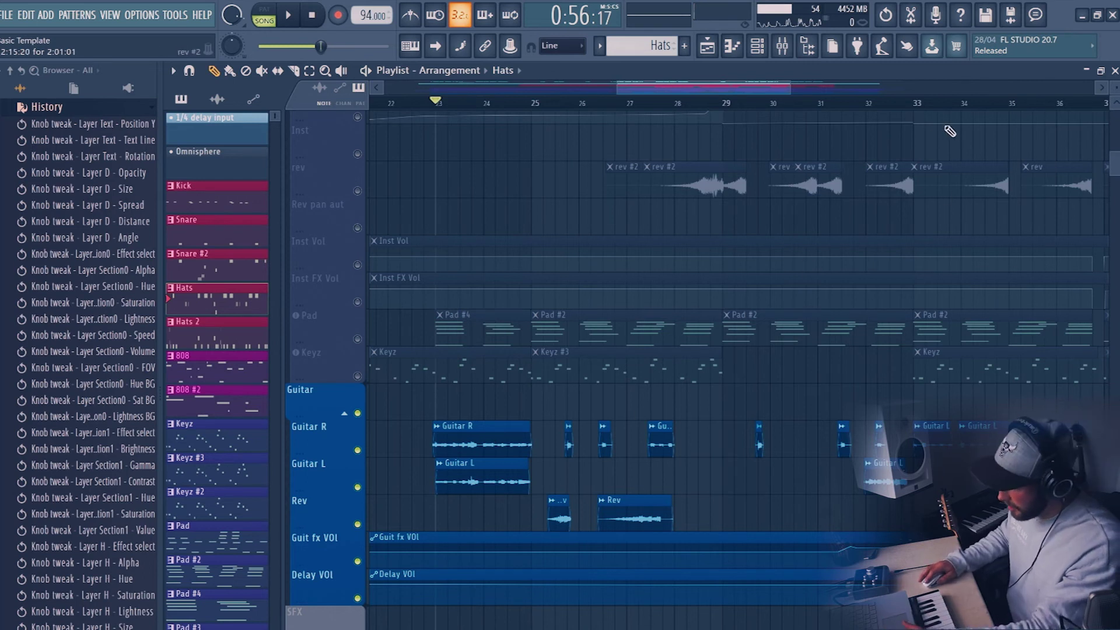
left_click(918, 106)
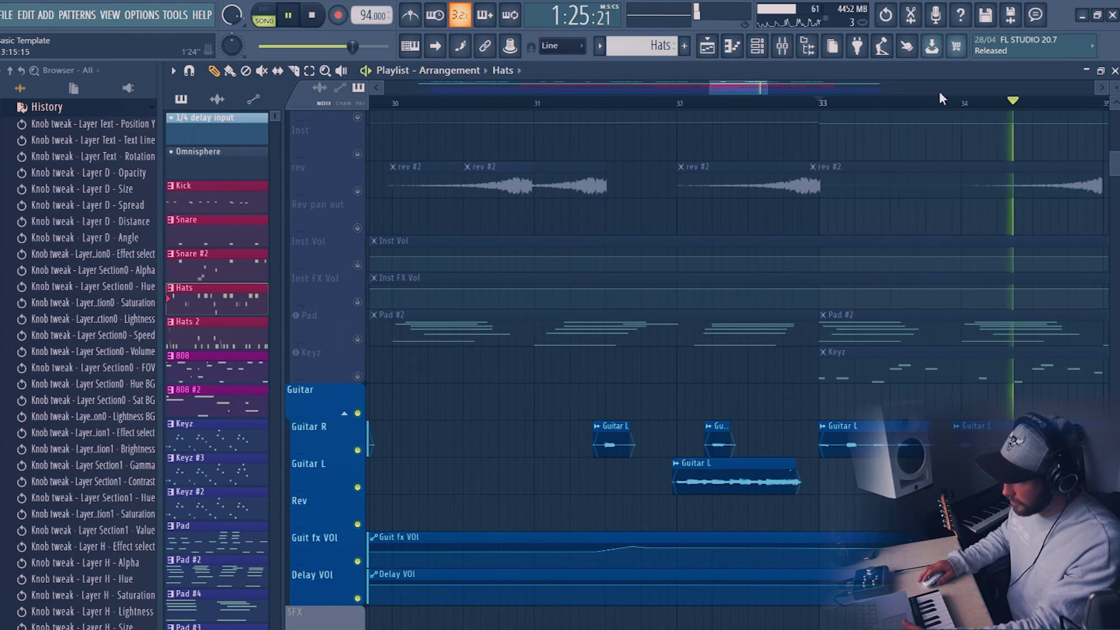
scroll(939, 108, "down", 5)
key("space")
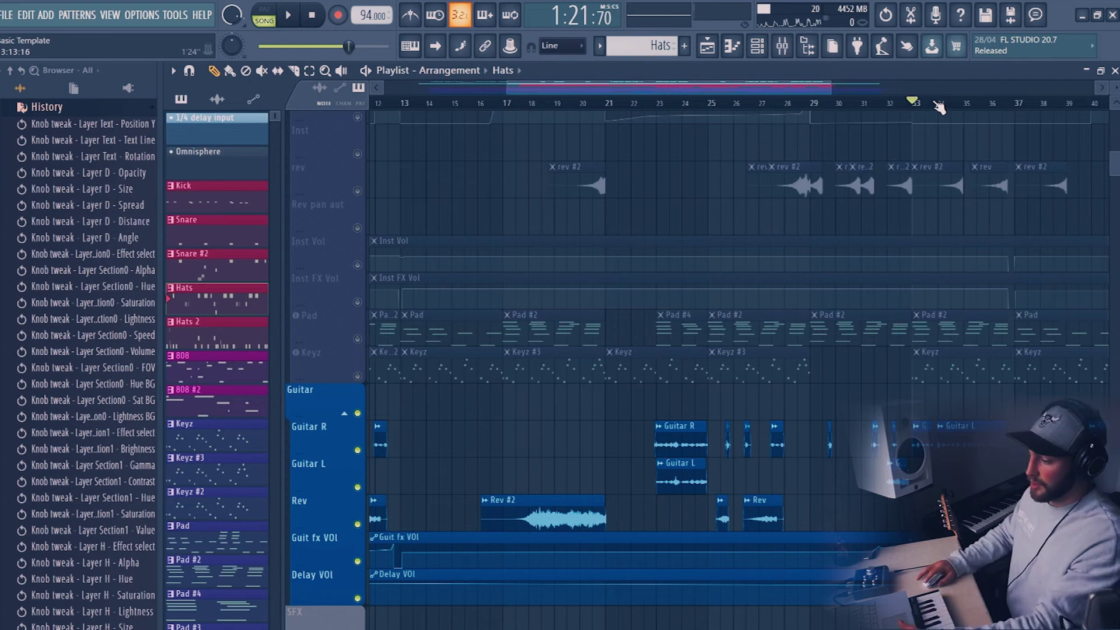
Step: Play the guitars from midway through bar 31, listen again with the Guitar L track soloed, and move the playhead to about bar 18
left_click(865, 105)
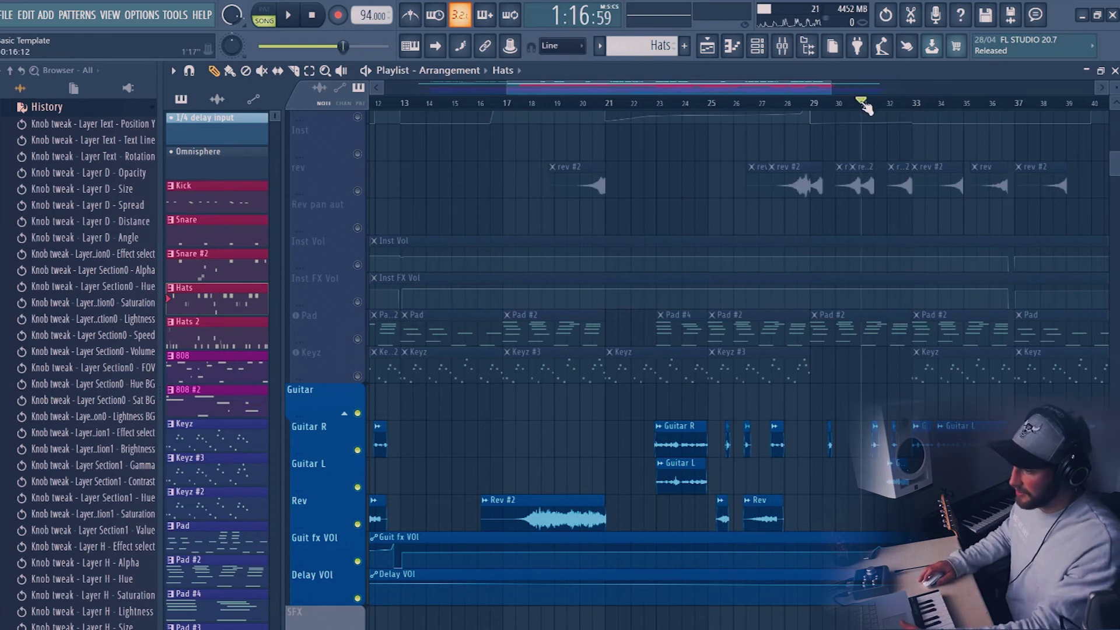
scroll(872, 106, "up", 5)
left_click(892, 105)
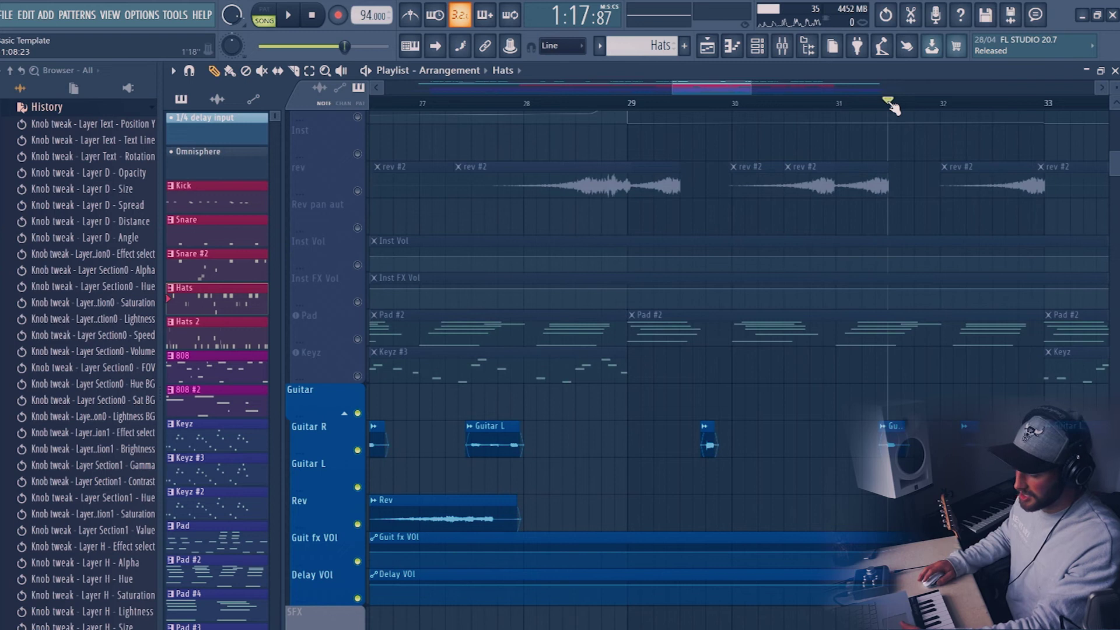
key("space")
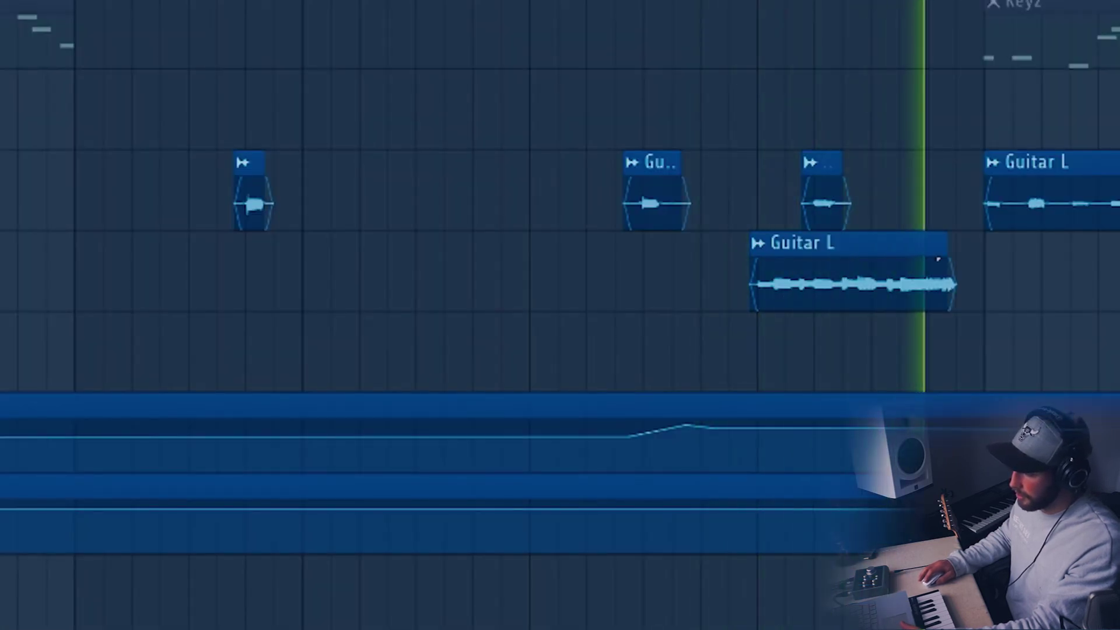
key("space")
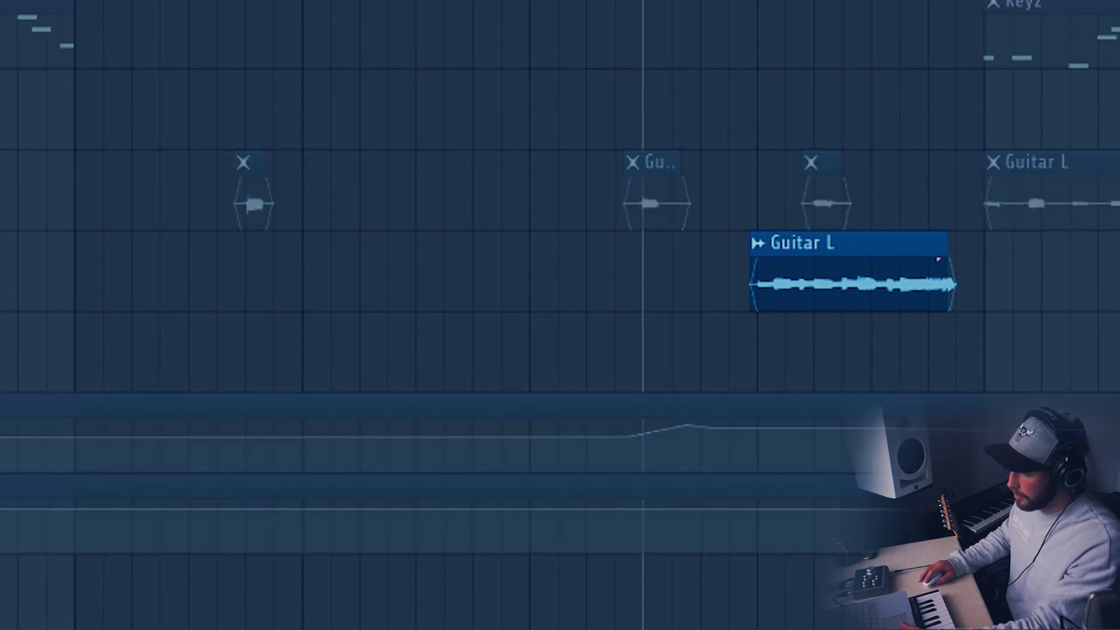
key("space")
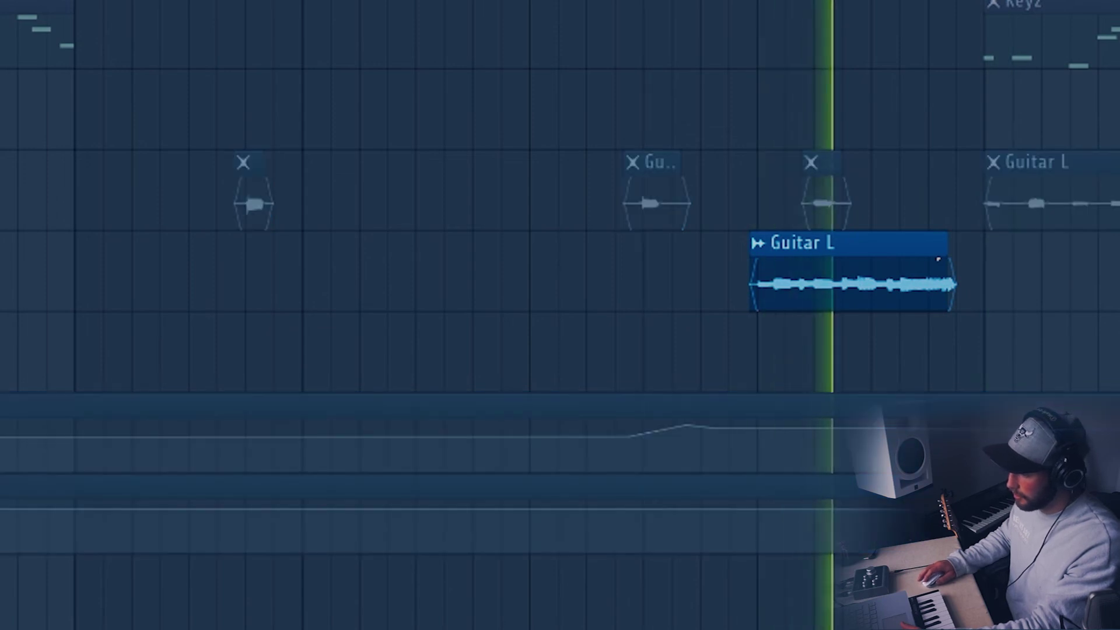
scroll(756, 271, "down", 6)
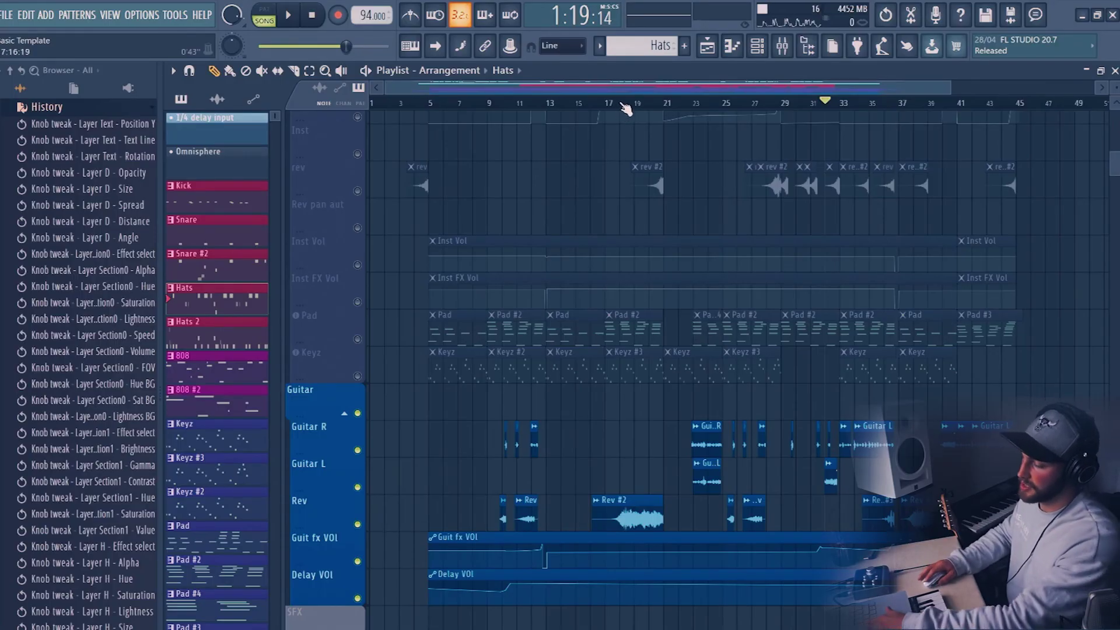
left_click(632, 105)
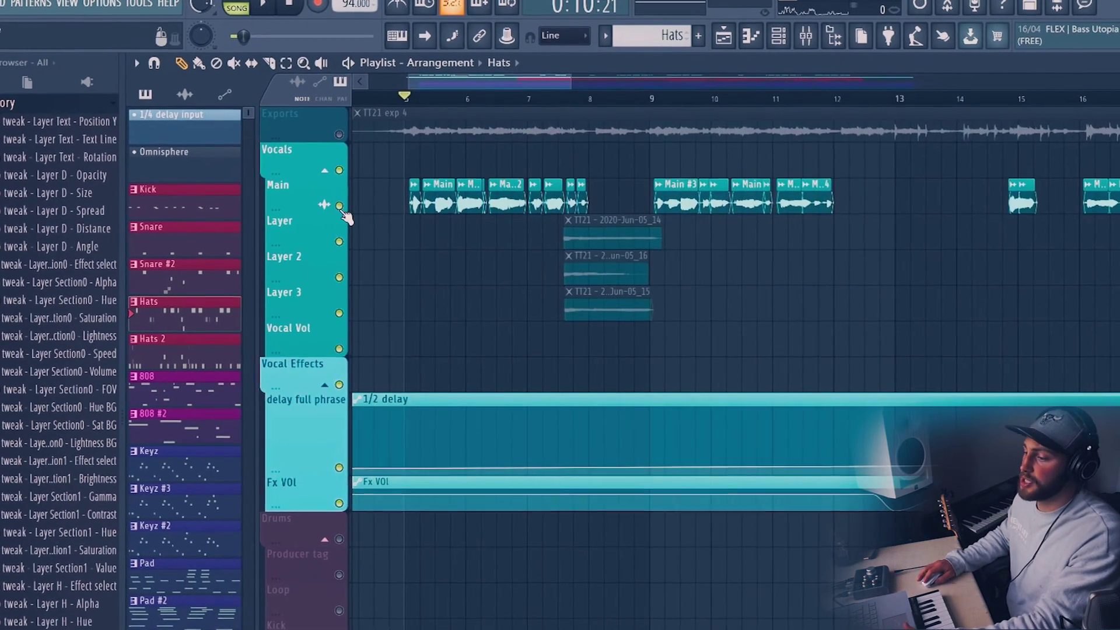
Step: Solo the Main vocal track, widen the solo to the whole Vocals group, and play it from bar 5
left_click(344, 211)
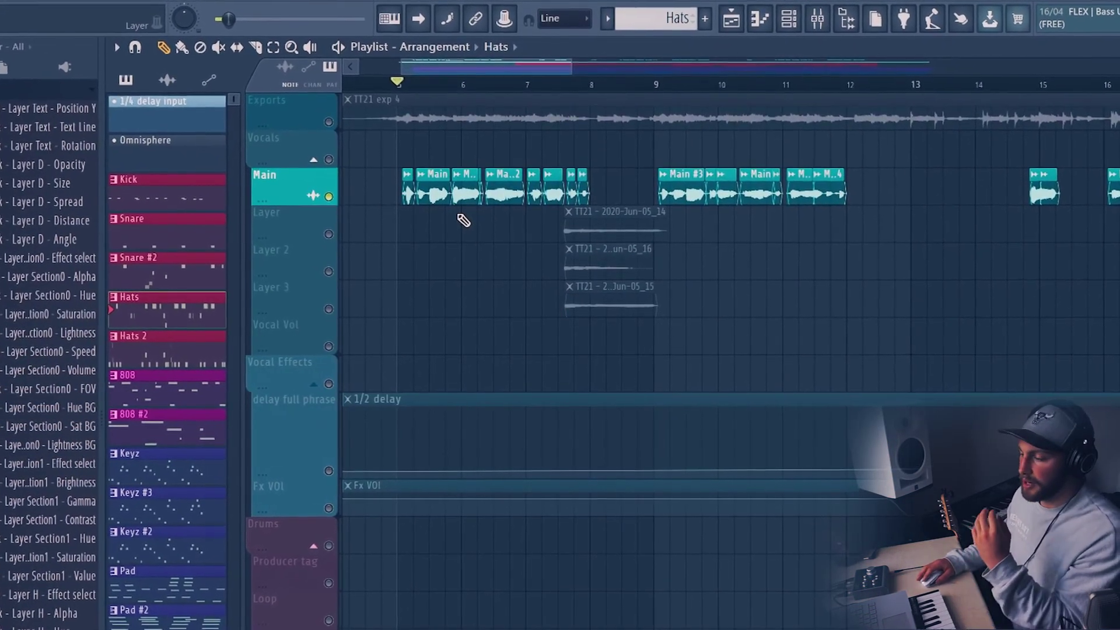
left_click(336, 151)
key("space")
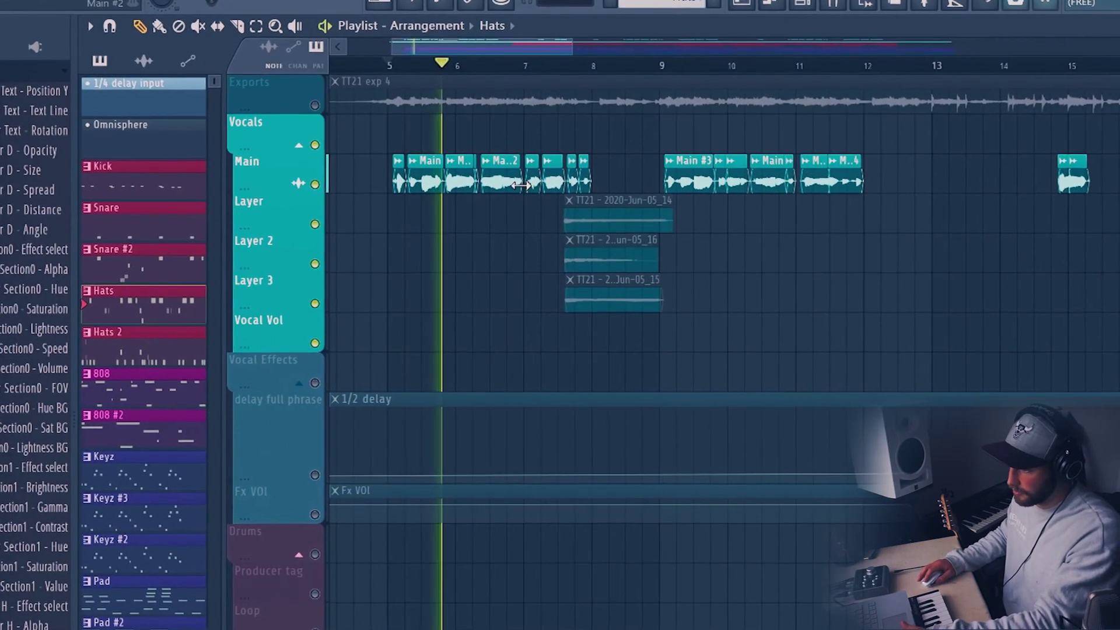
Step: Enable the Vocal Effects group during playback, and show its delay and Fx Vol automations with the mixer open
left_click(319, 388)
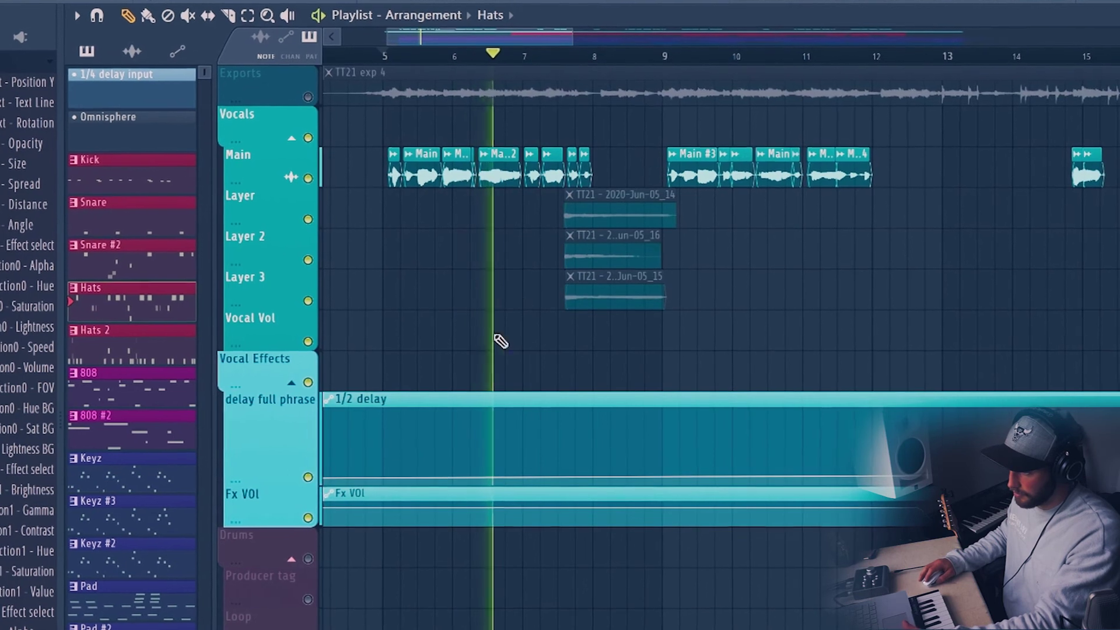
key("F9")
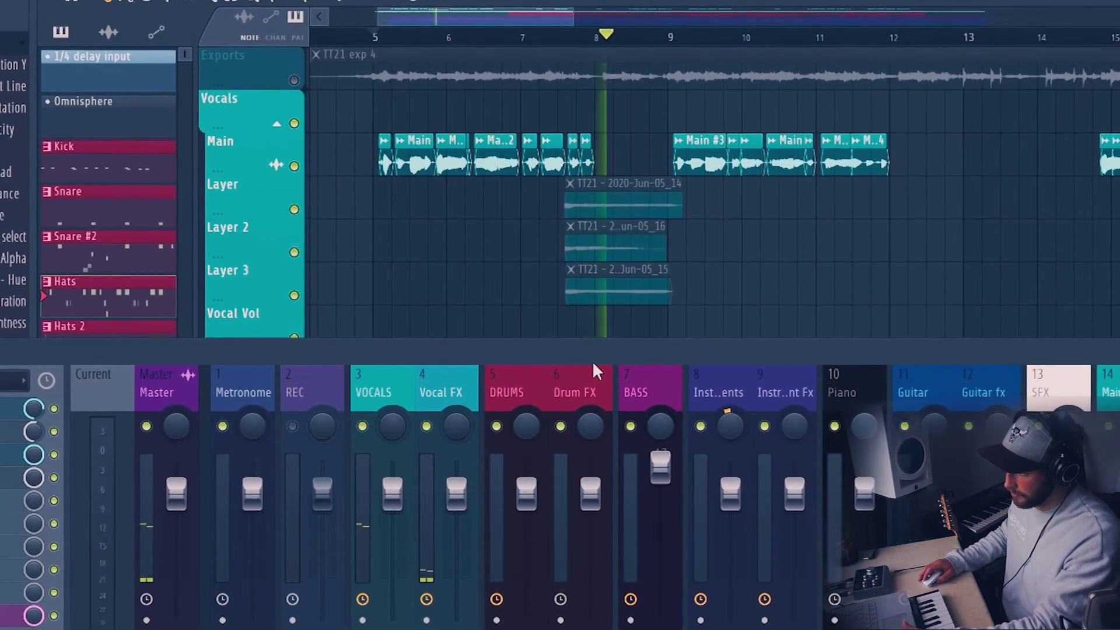
scroll(654, 235, "down", 6)
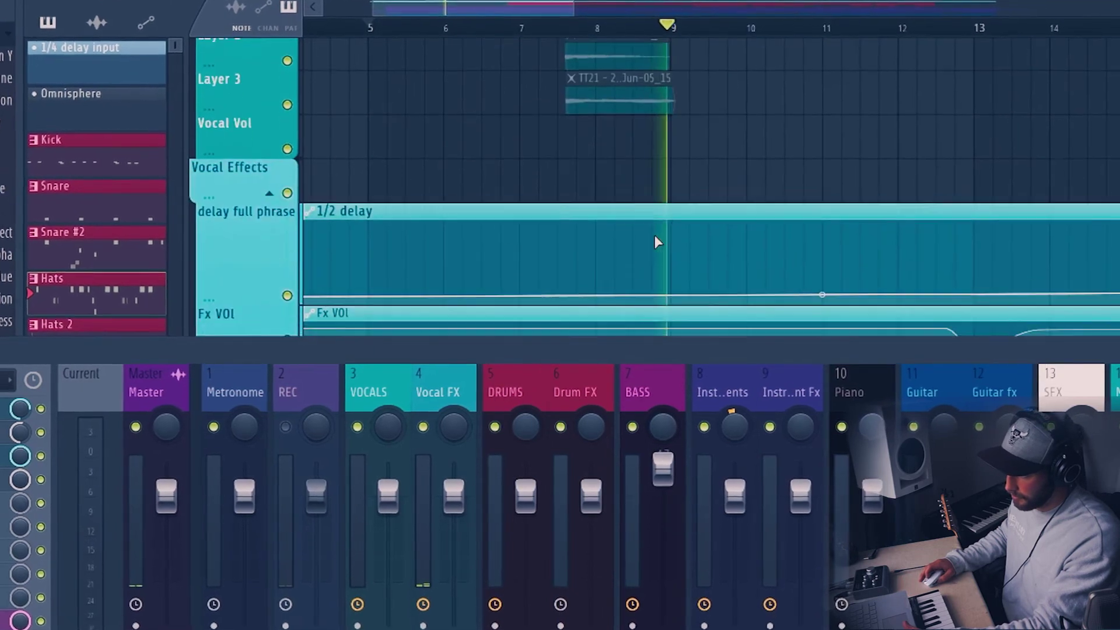
scroll(677, 163, "up", 3)
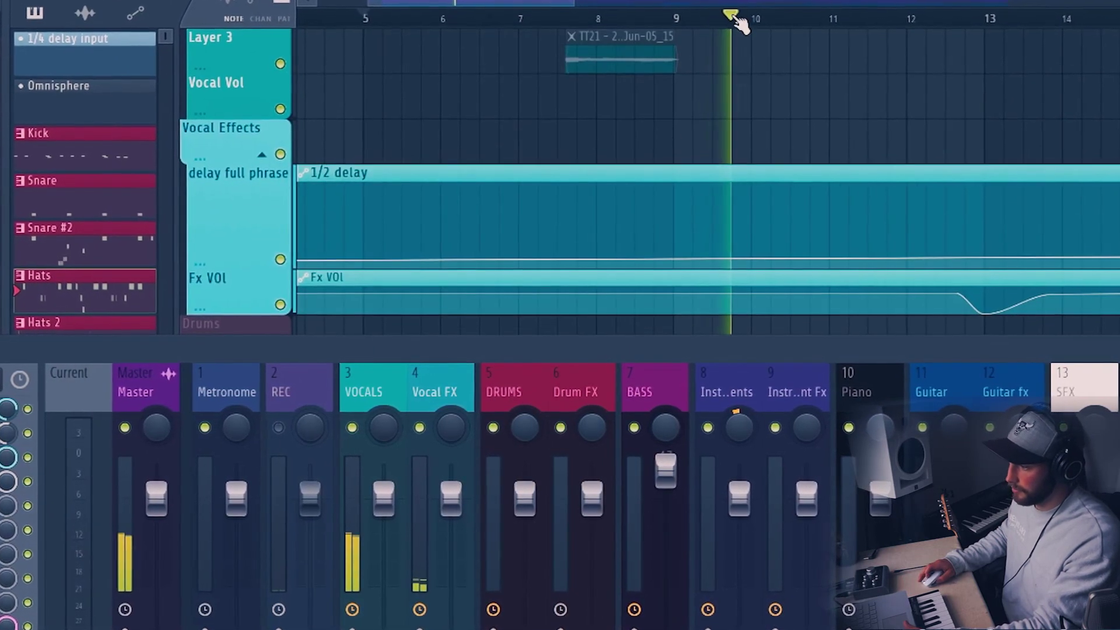
Step: Show the vocal reverb and delay send tracks in the mixer during playback, and stop the playback
scroll(735, 19, "down", 4)
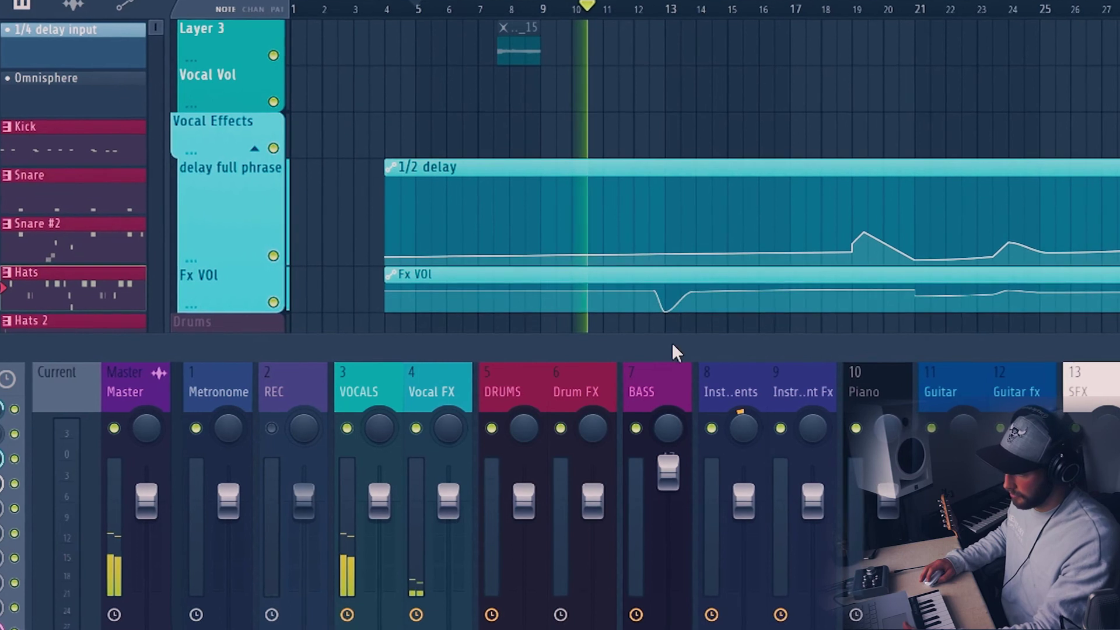
scroll(828, 387, "right", 4)
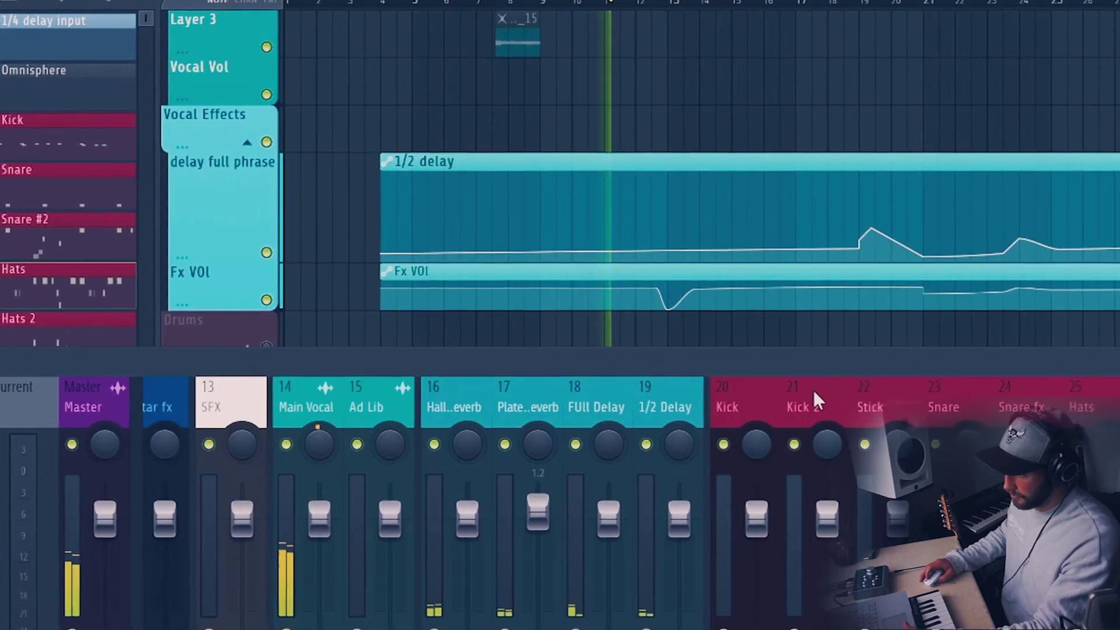
scroll(782, 390, "left", 1)
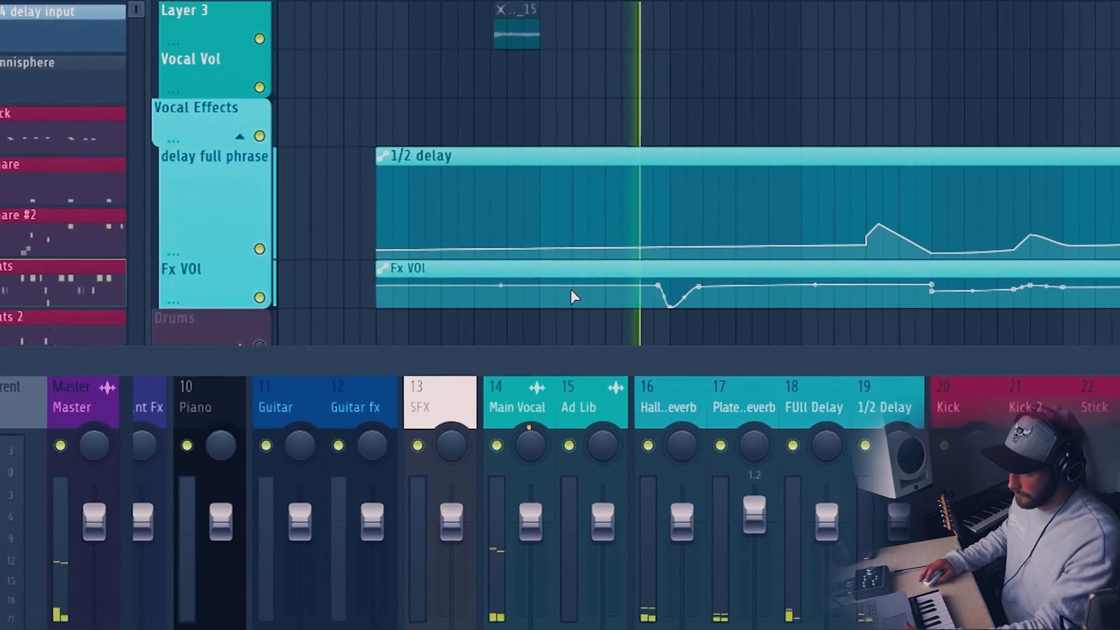
key("space")
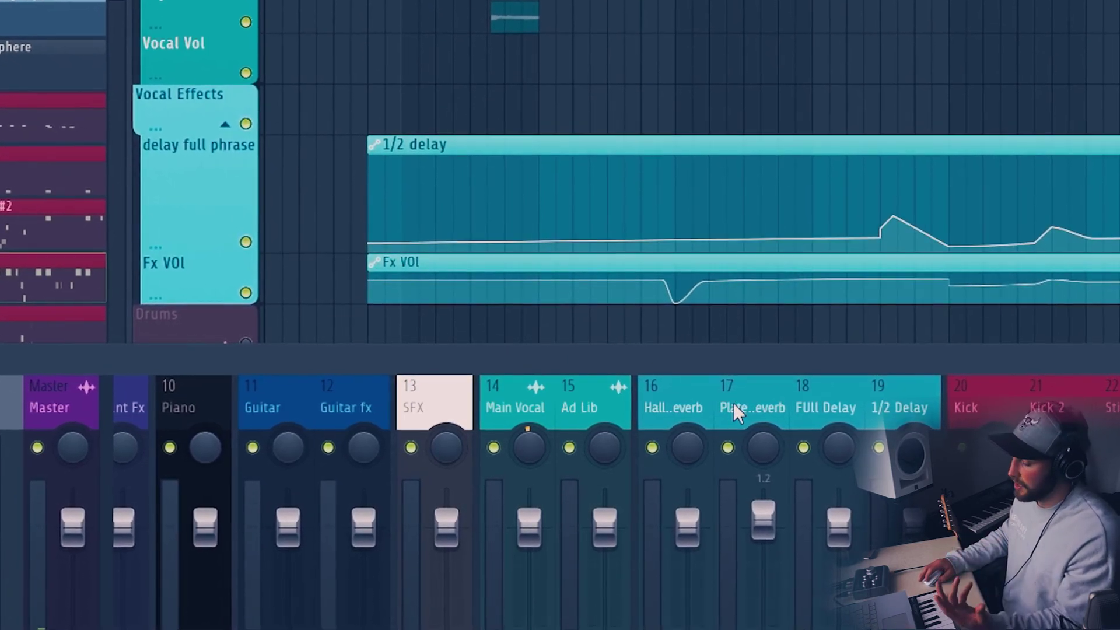
Step: Play the Main vocal clips from bar 5 and select the Main Vocal mixer track to show its effect chain
scroll(762, 250, "up", 4)
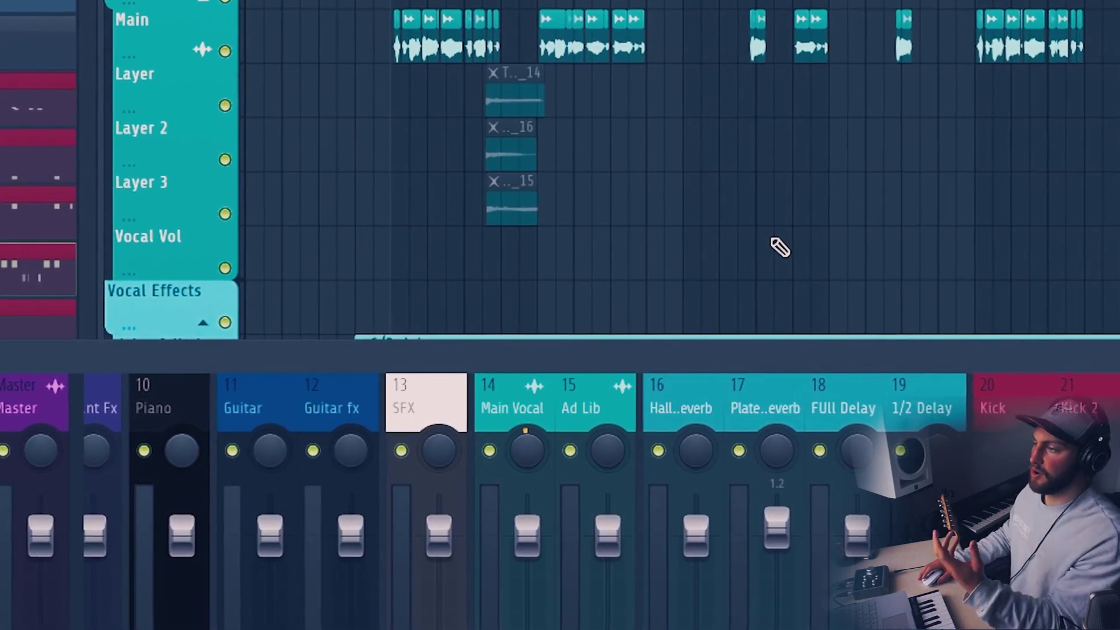
key("space")
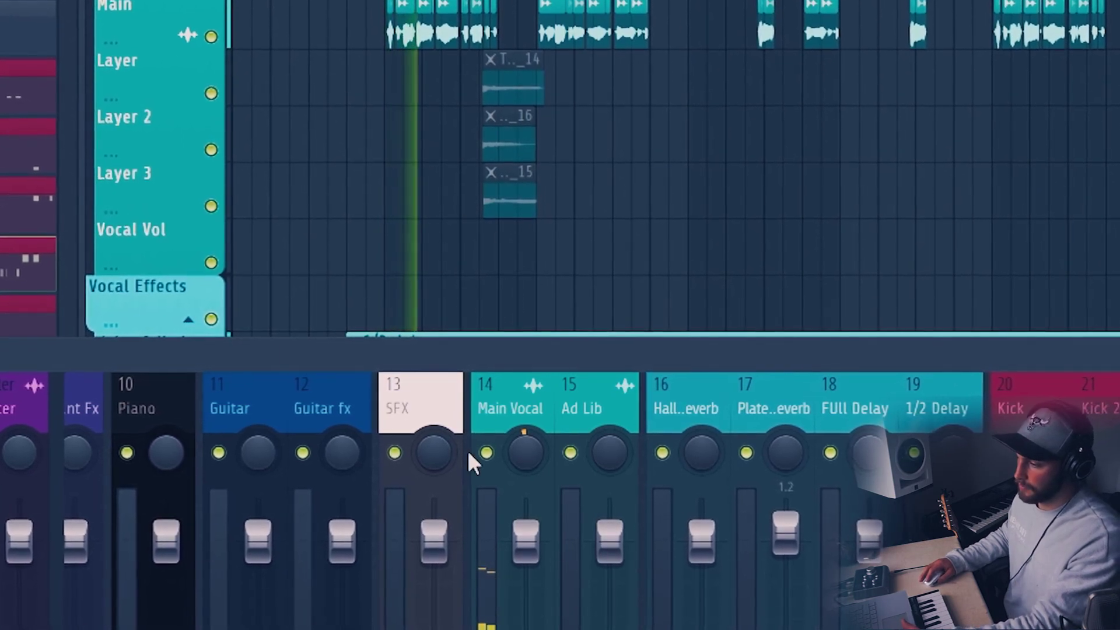
left_click(507, 392)
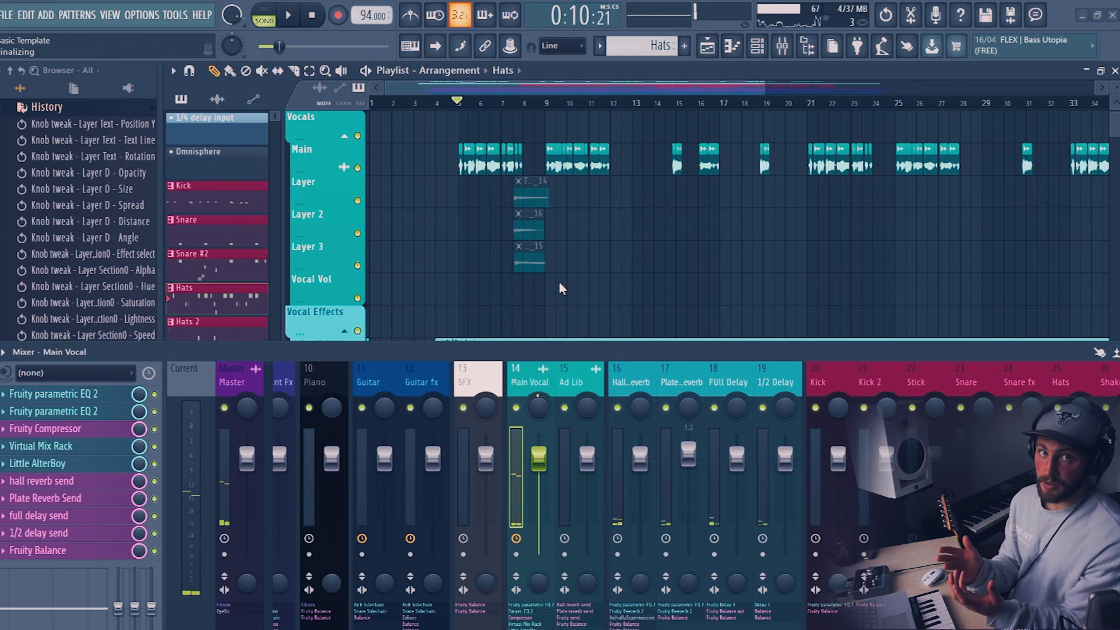
Step: Place the playhead at about bar 5, solo the Main Vocal mixer track with its sends, and play it
scroll(432, 181, "up", 5)
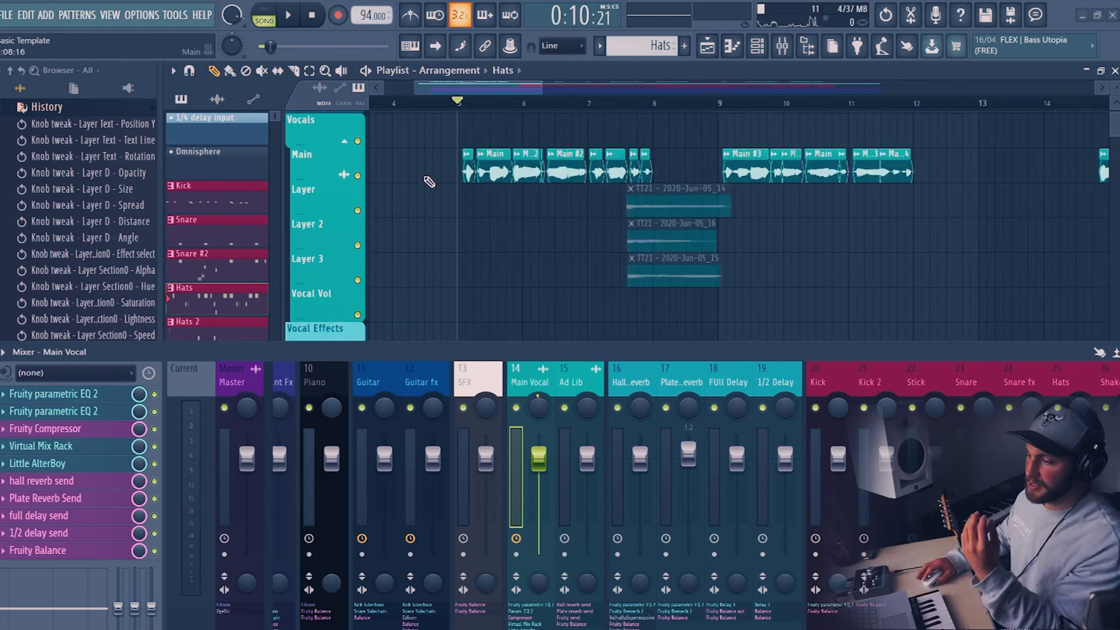
left_click_drag(467, 112, 474, 104)
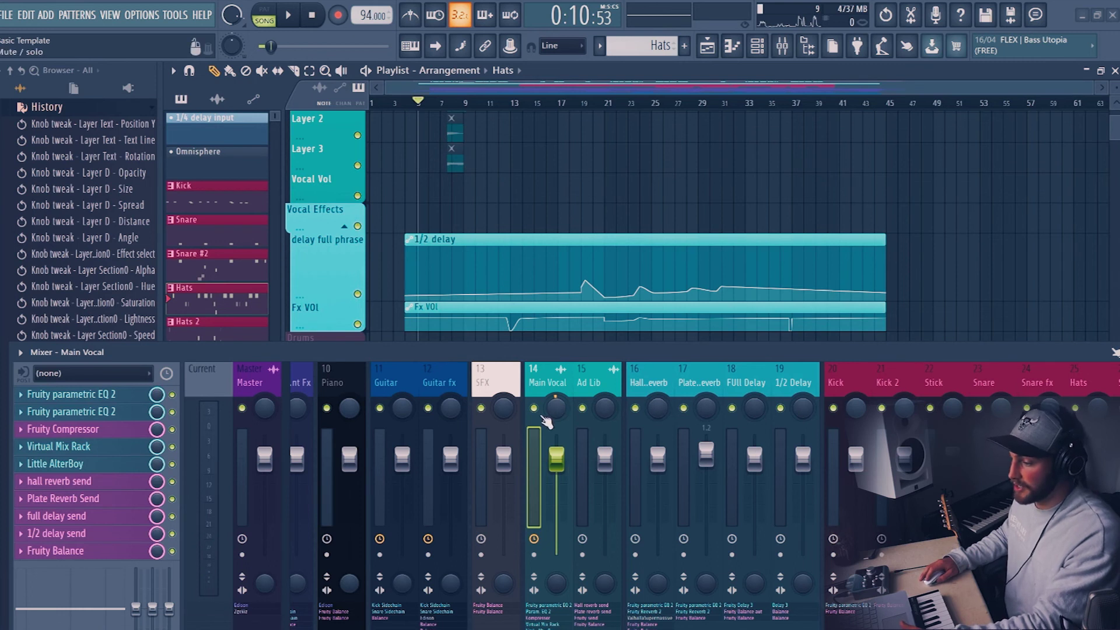
right_click(535, 408)
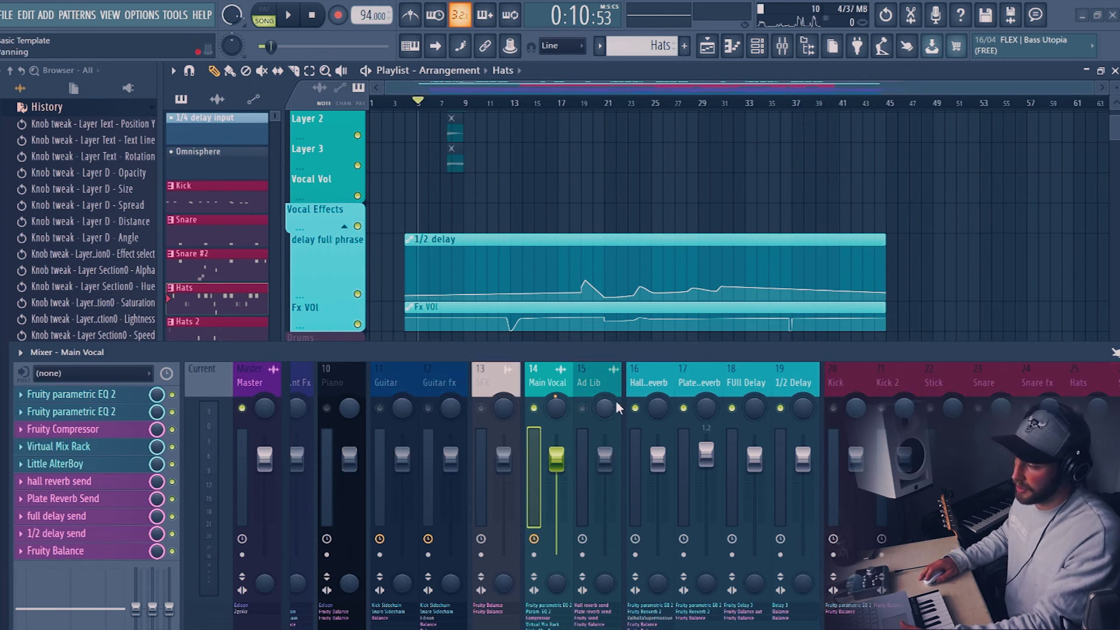
left_click(534, 408)
key("space")
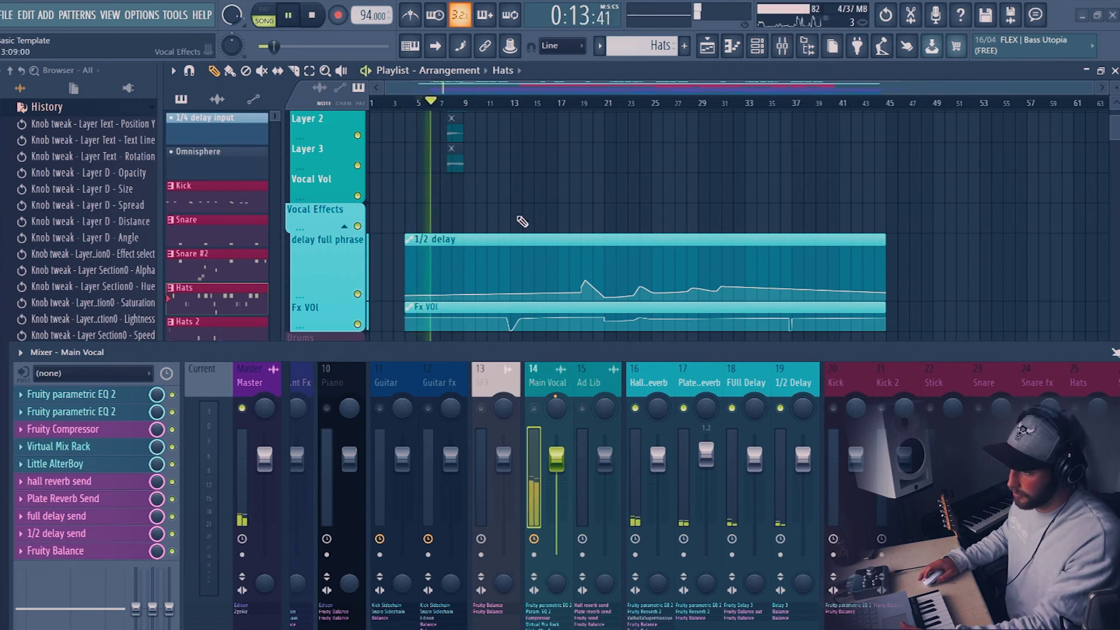
Step: Enable the 1/2 Delay send and mute the Full Delay send, and play the main vocal from about bar 15
scroll(522, 221, "up", 5)
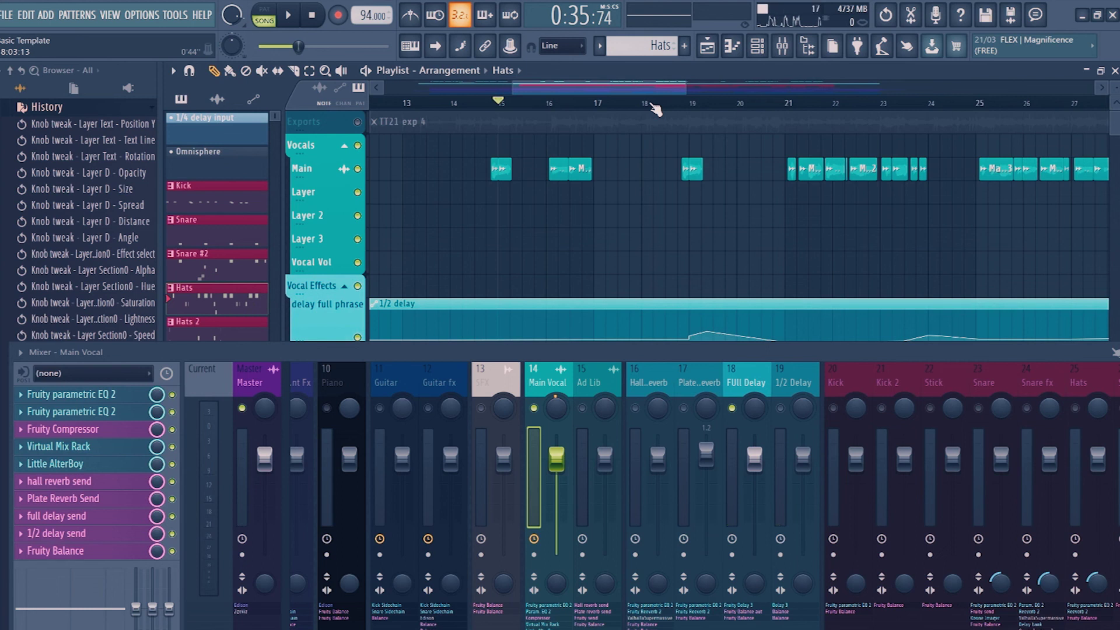
left_click(781, 409)
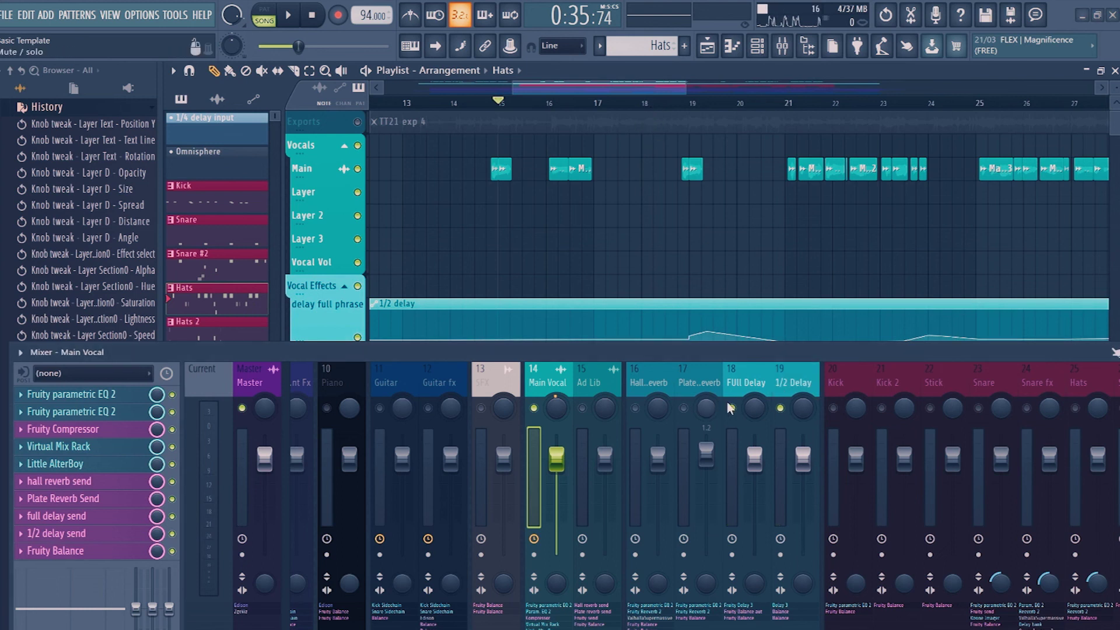
left_click(733, 409)
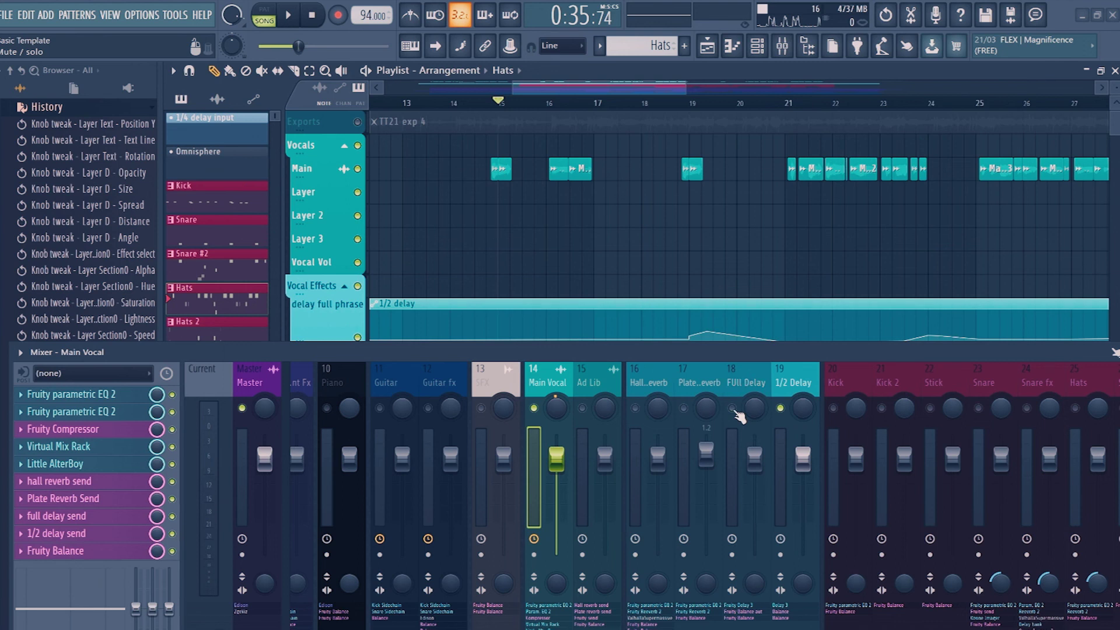
key("space")
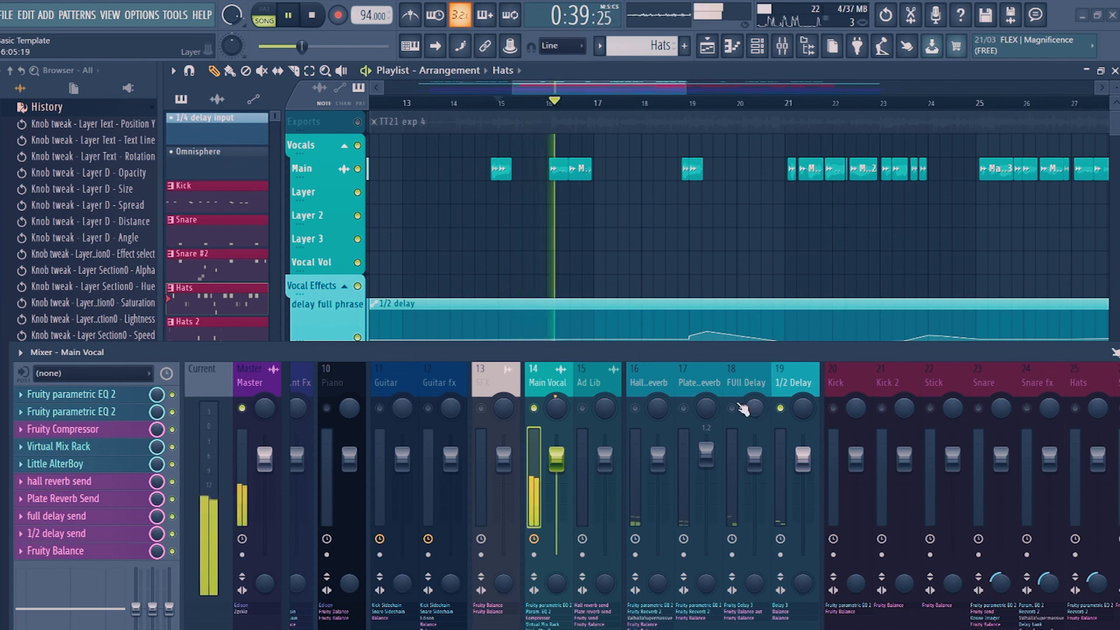
key("space")
Step: Re-enable the Full Delay, plate reverb and hall reverb sends, and play the main vocal again from about bar 15
left_click(733, 408)
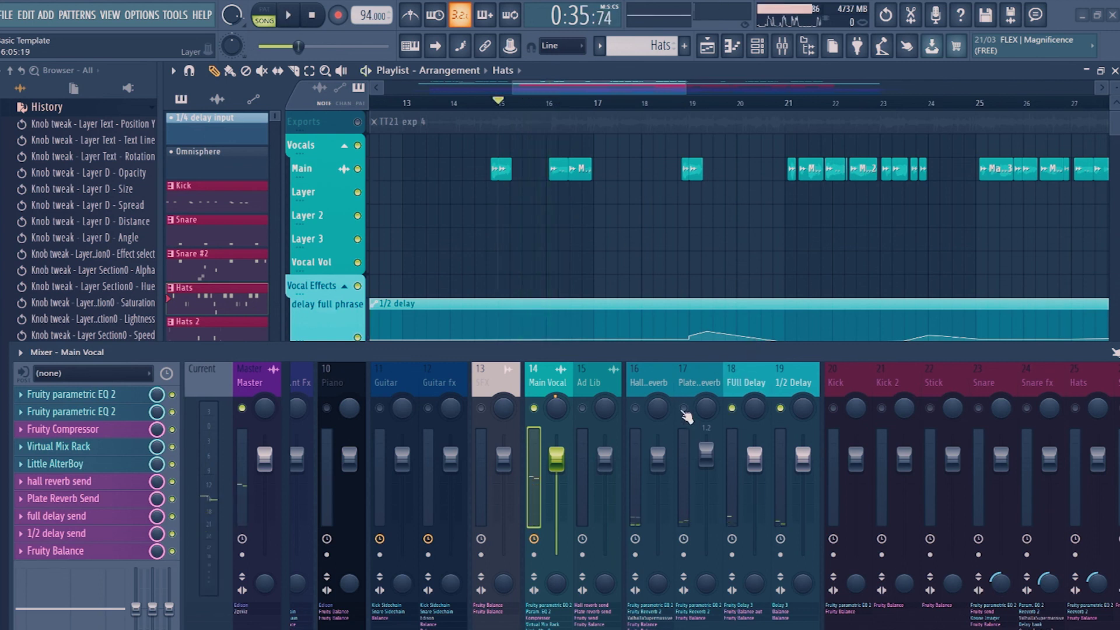
left_click(684, 409)
left_click(635, 409)
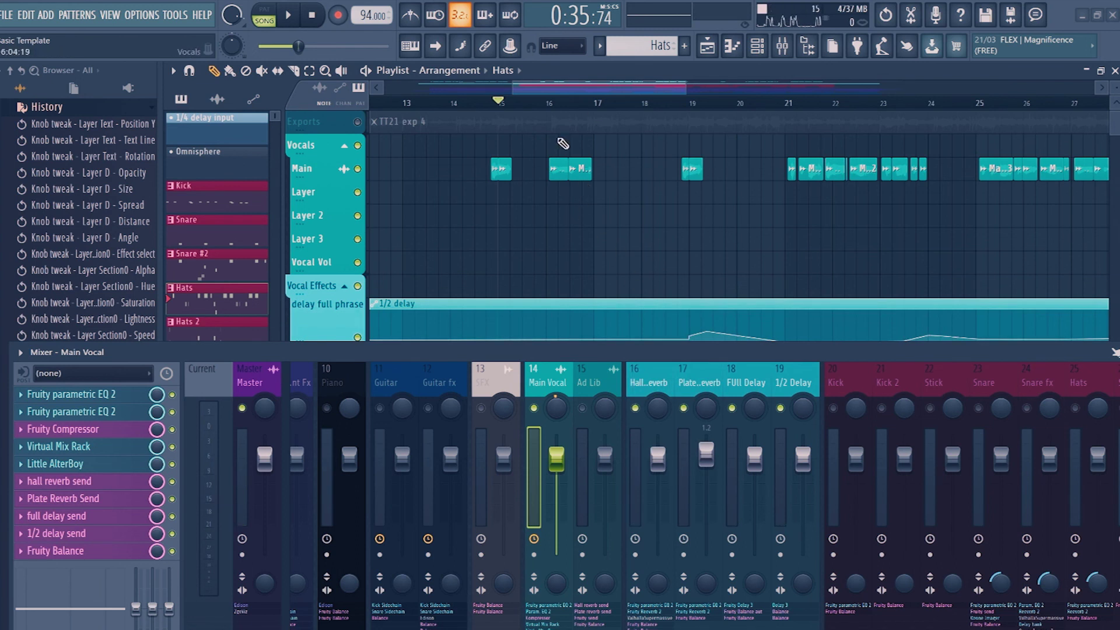
key("space")
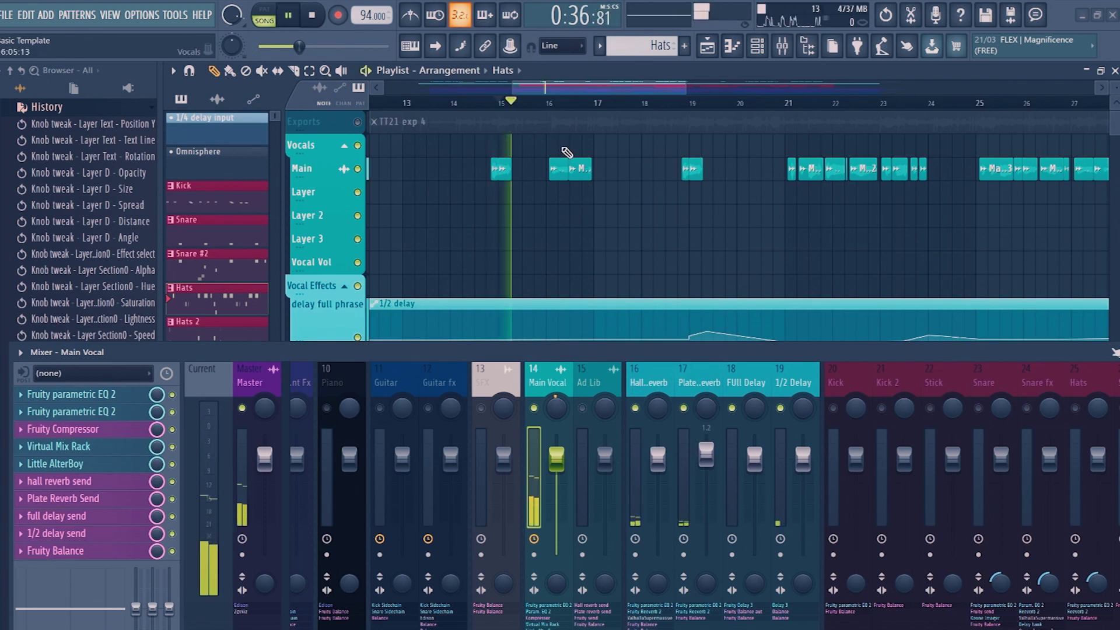